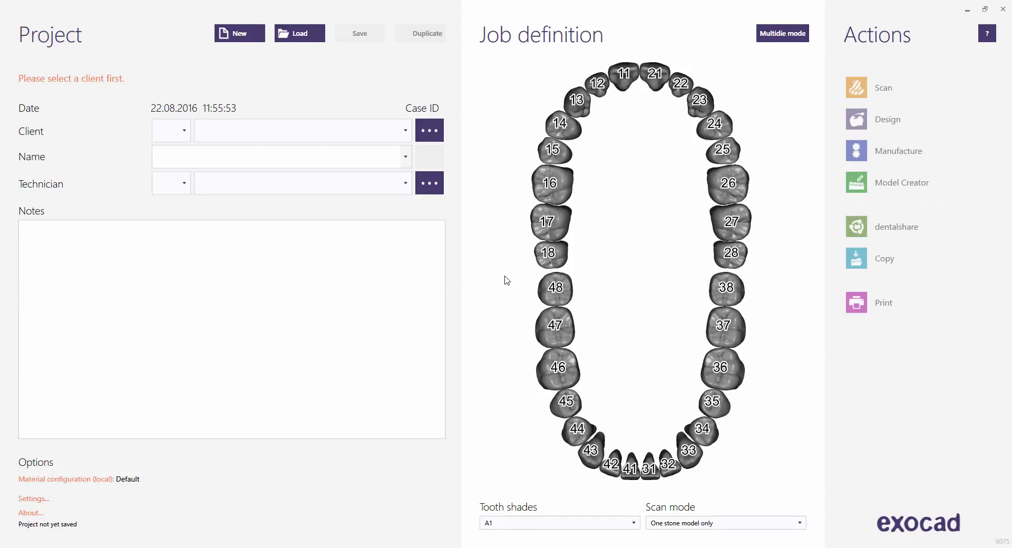
Load the sample project "Three-Element Bridge / Virtual Articulator / Copy and Paste"
{"action": "left_click", "coordinate": [315, 36]}
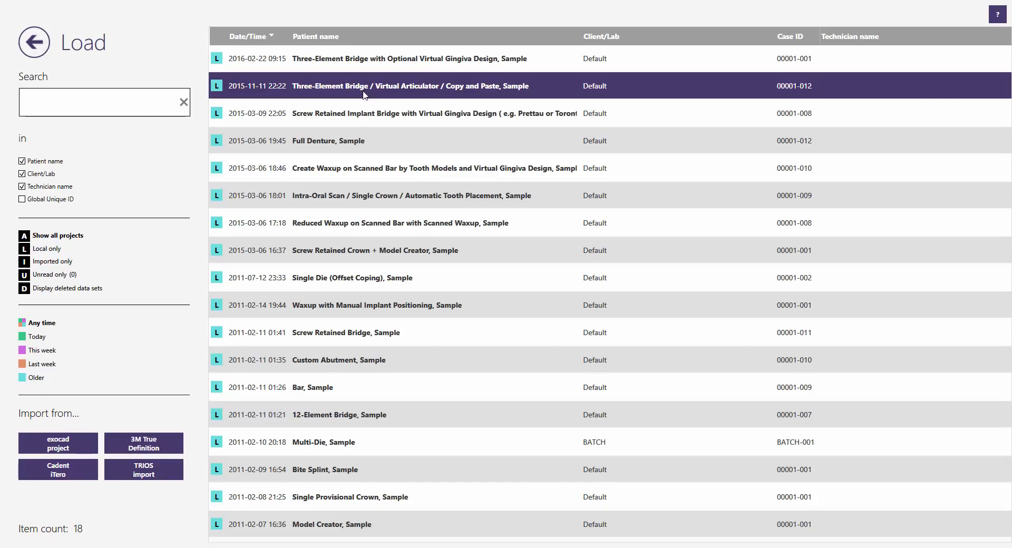
{"action": "left_click", "coordinate": [363, 95]}
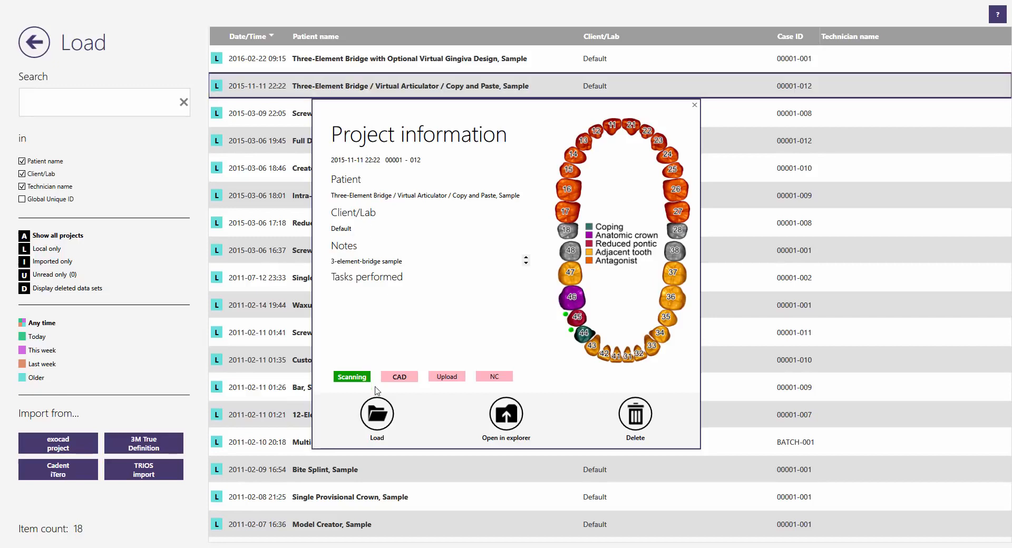
{"action": "left_click", "coordinate": [377, 415]}
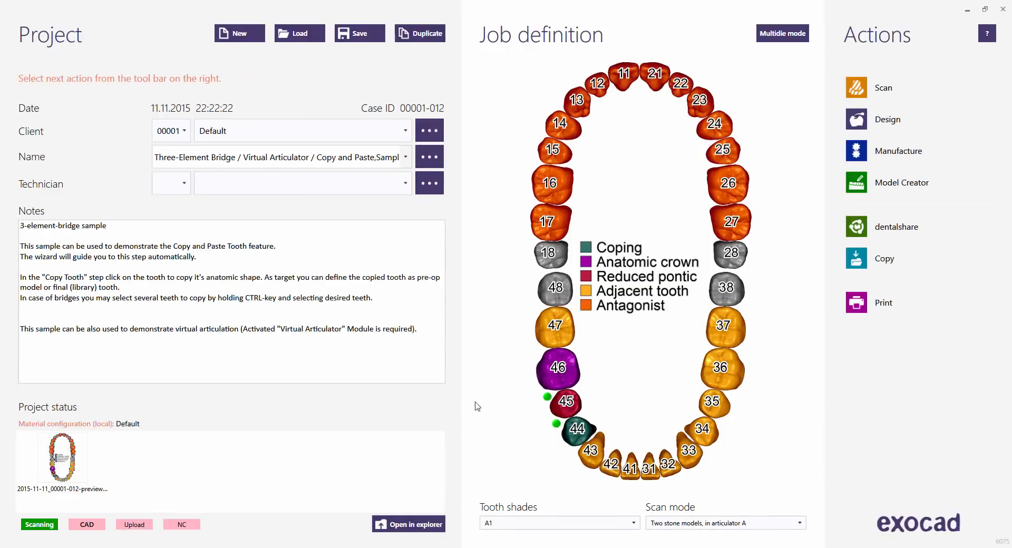
Switch the connector between teeth 45 and 46 off and on again
{"action": "mouse_move", "coordinate": [567, 376]}
{"action": "mouse_move", "coordinate": [568, 405]}
{"action": "mouse_move", "coordinate": [589, 435]}
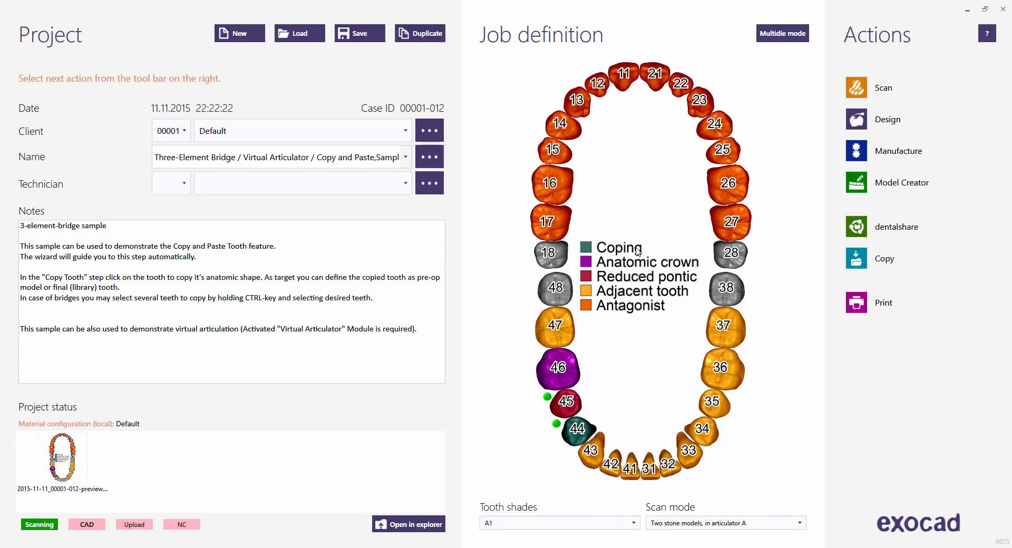
{"action": "left_click", "coordinate": [545, 395]}
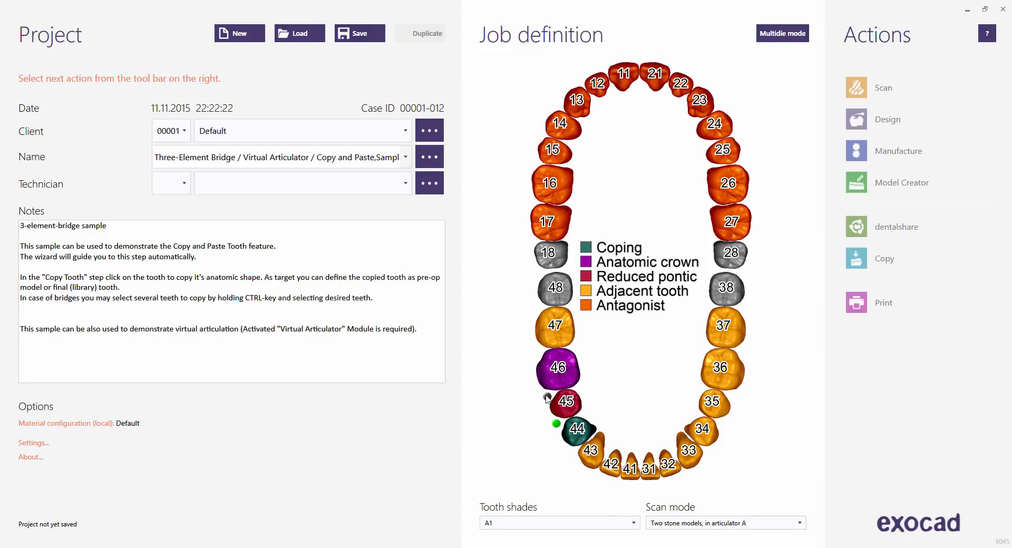
{"action": "left_click", "coordinate": [547, 398]}
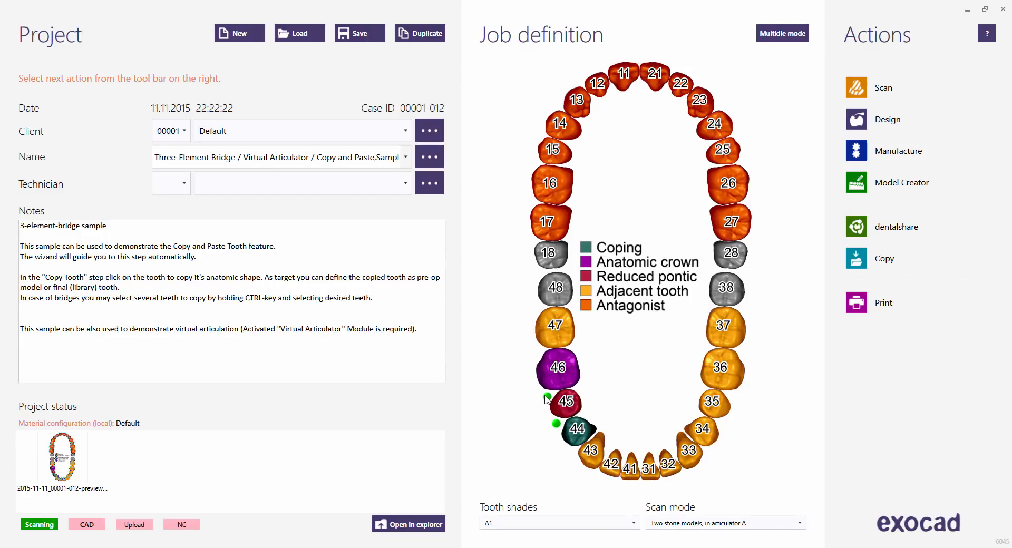
Change tooth 46's material to Zirconia for 3/4-Axis production and apply the change to the whole bridge
{"action": "left_click", "coordinate": [568, 373]}
{"action": "left_click", "coordinate": [568, 373]}
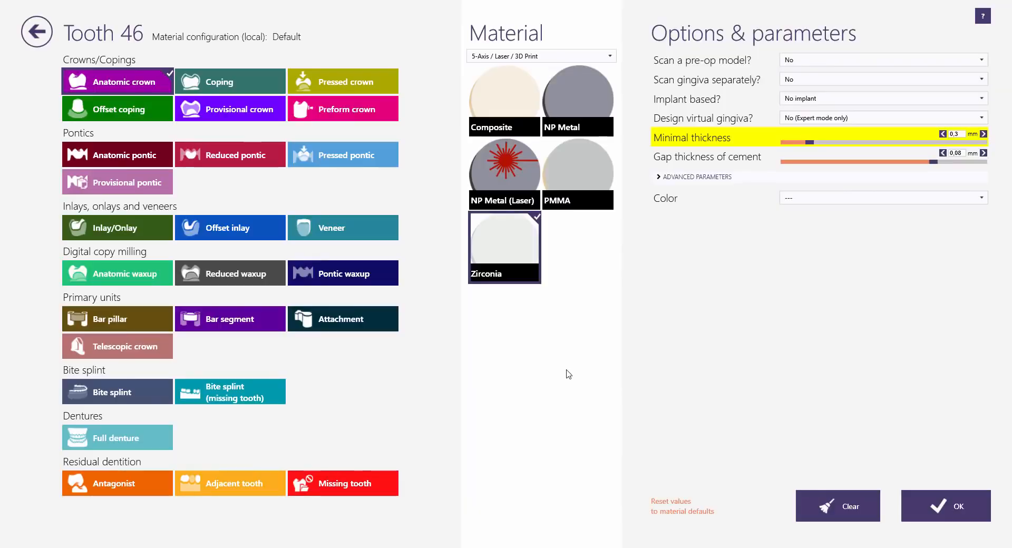
{"action": "left_click", "coordinate": [610, 57]}
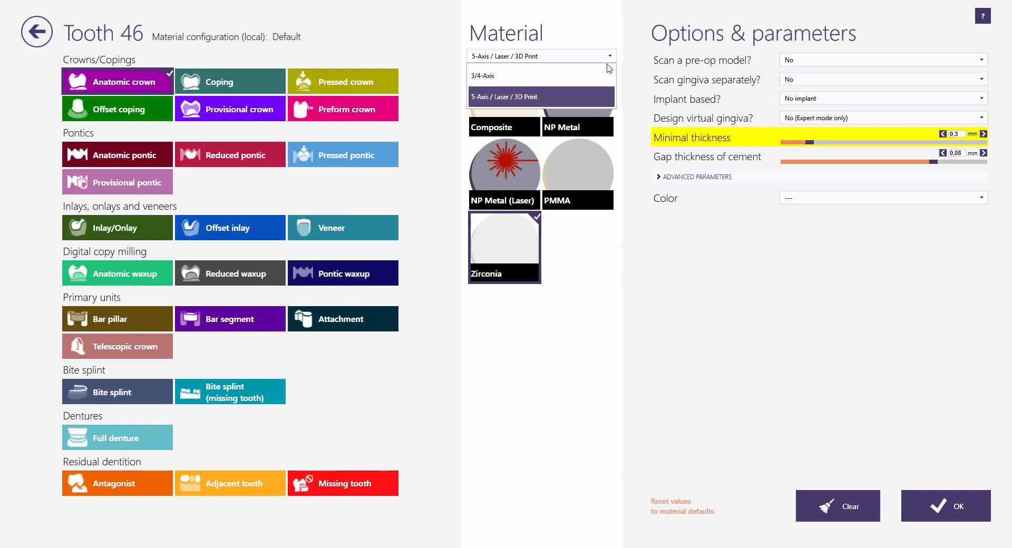
{"action": "left_click", "coordinate": [590, 77]}
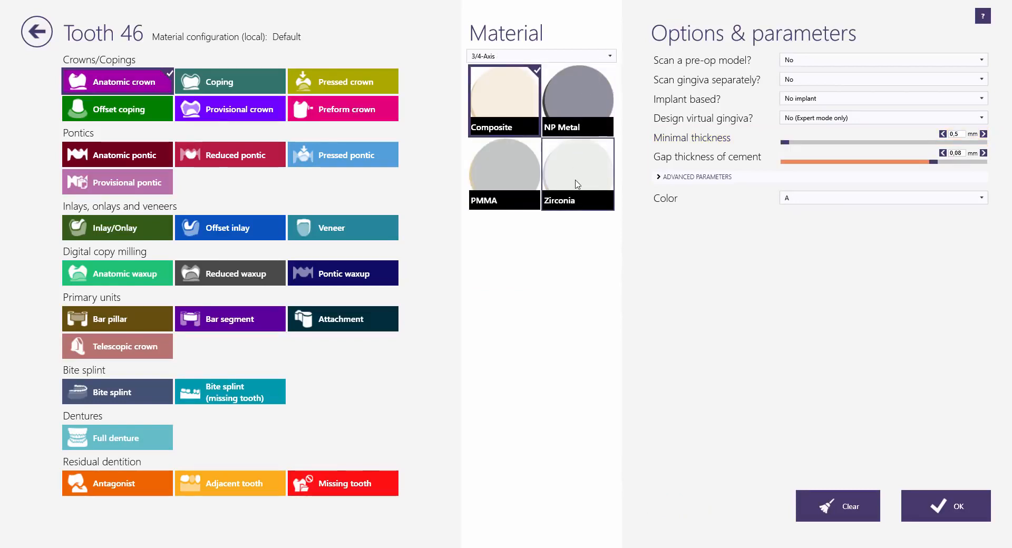
{"action": "left_click", "coordinate": [577, 183]}
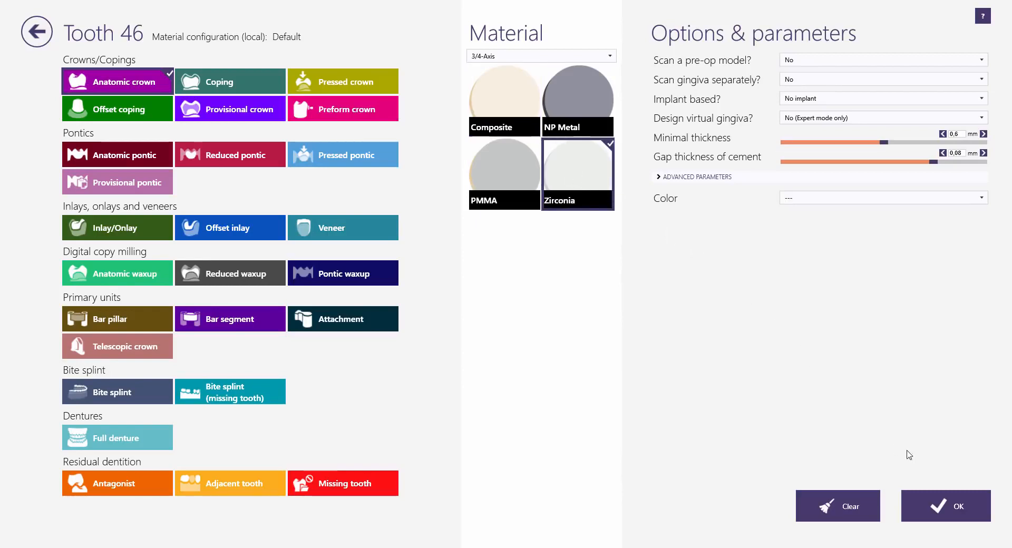
{"action": "left_click", "coordinate": [930, 500]}
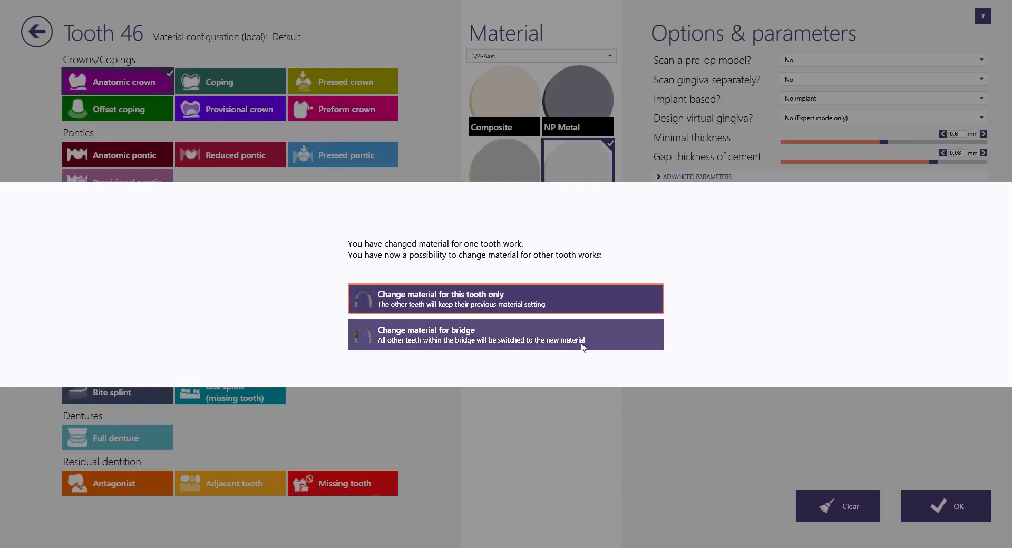
{"action": "left_click", "coordinate": [527, 334]}
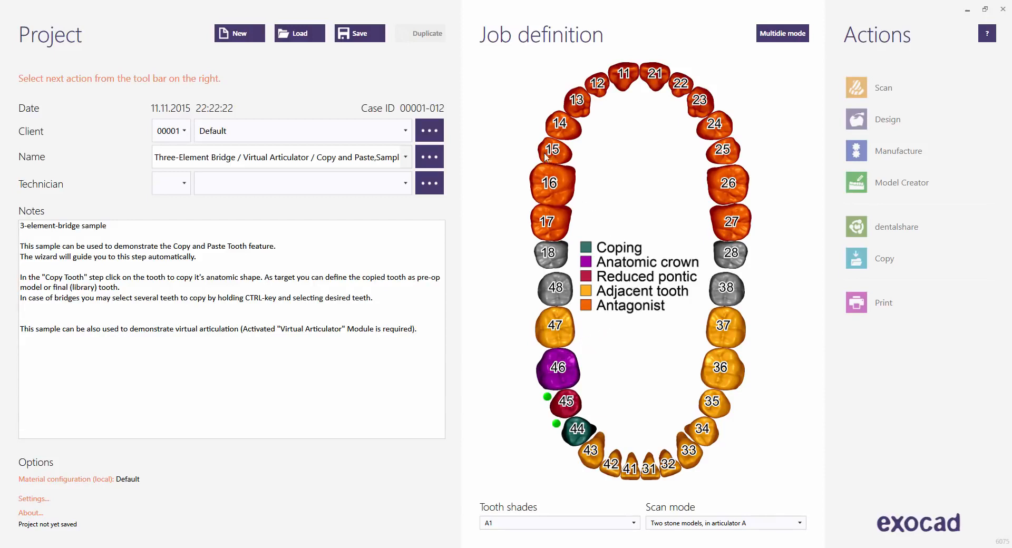
Save the project and start its design, making the antagonist scan opaque
{"action": "left_click", "coordinate": [370, 40]}
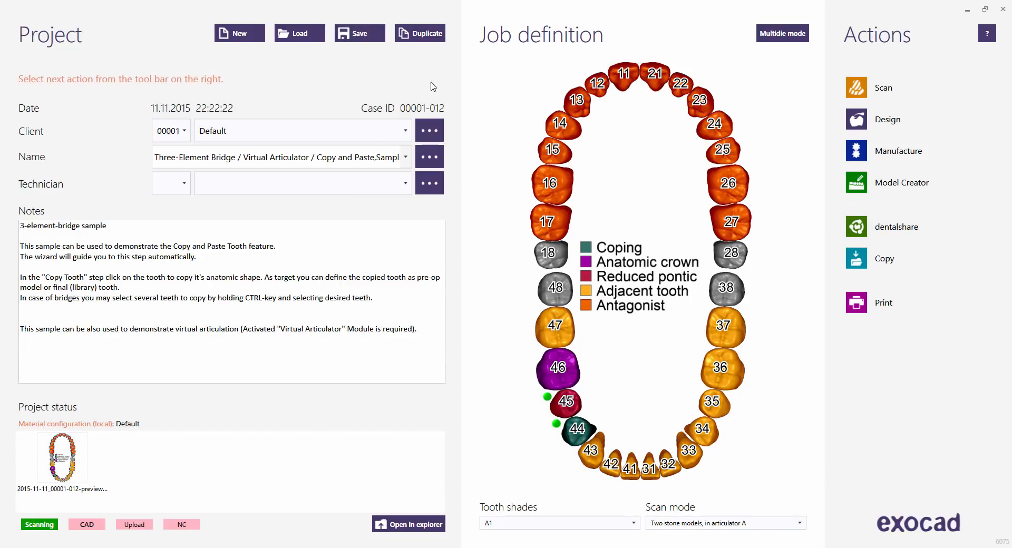
{"action": "left_click", "coordinate": [887, 129]}
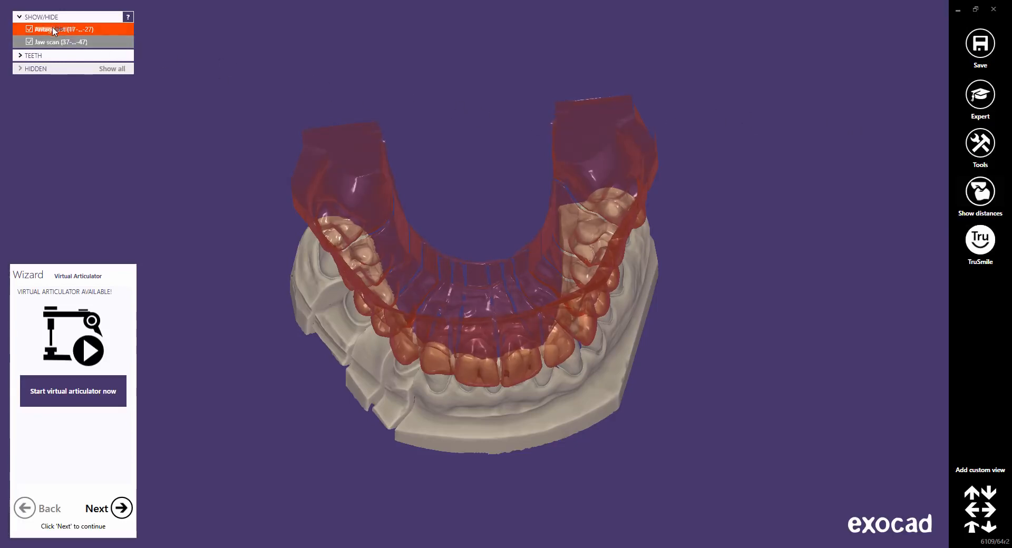
{"action": "mouse_move", "coordinate": [56, 29]}
{"action": "left_mouse_down"}
{"action": "mouse_move", "coordinate": [47, 30]}
{"action": "mouse_move", "coordinate": [76, 33]}
{"action": "left_mouse_up"}
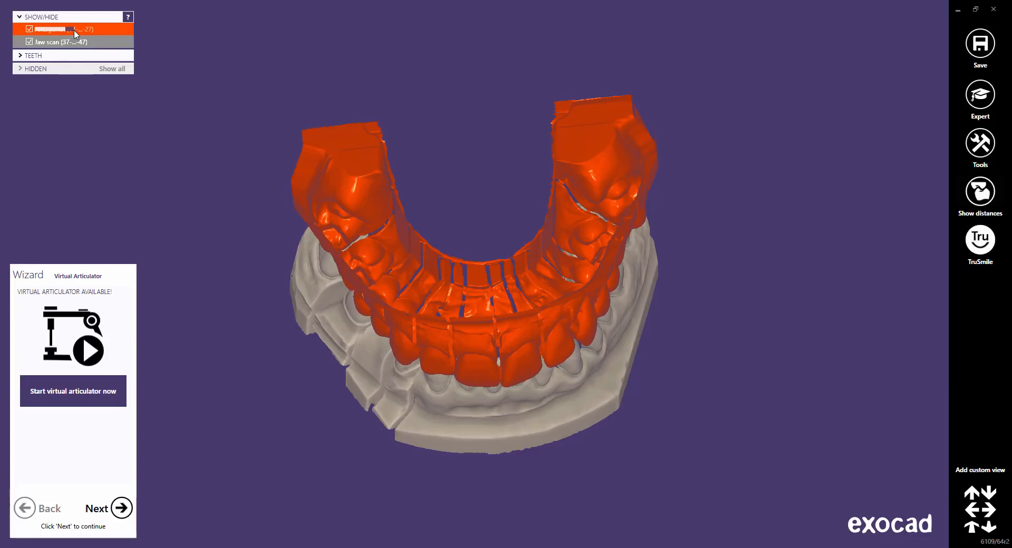
Start the virtual articulator with type Type_A, run the articulator movement simulation and accept it
{"action": "left_click", "coordinate": [97, 403]}
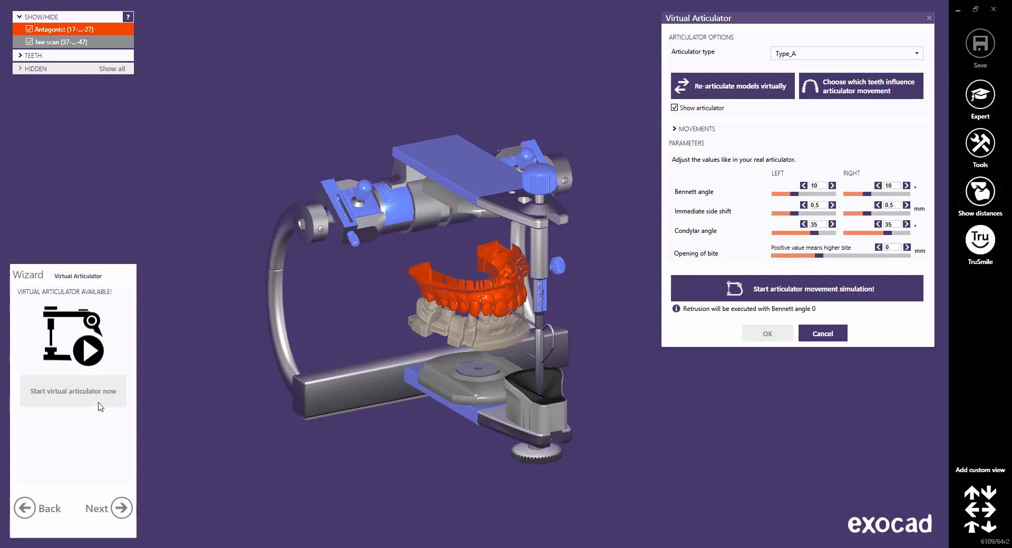
{"action": "left_click", "coordinate": [917, 54]}
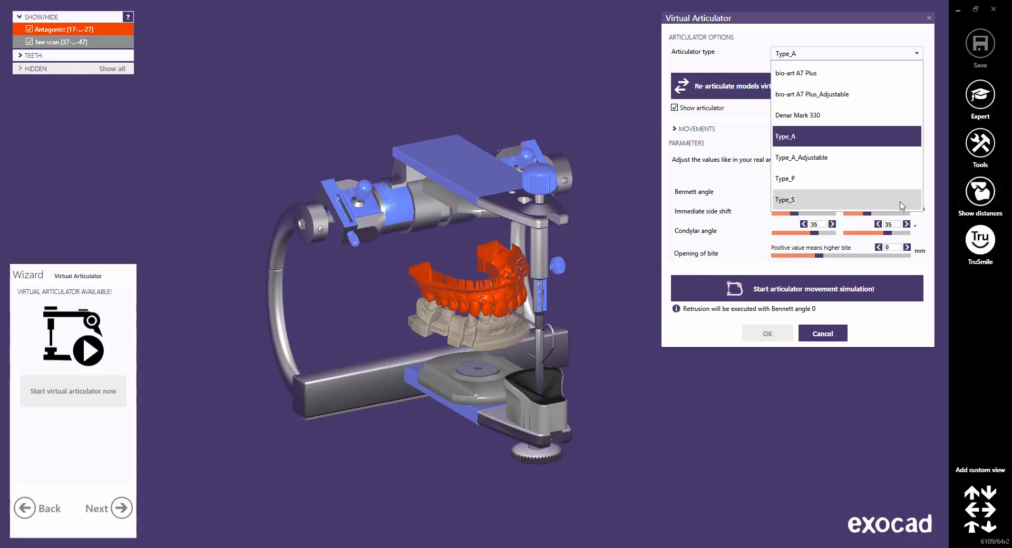
{"action": "left_click", "coordinate": [917, 55]}
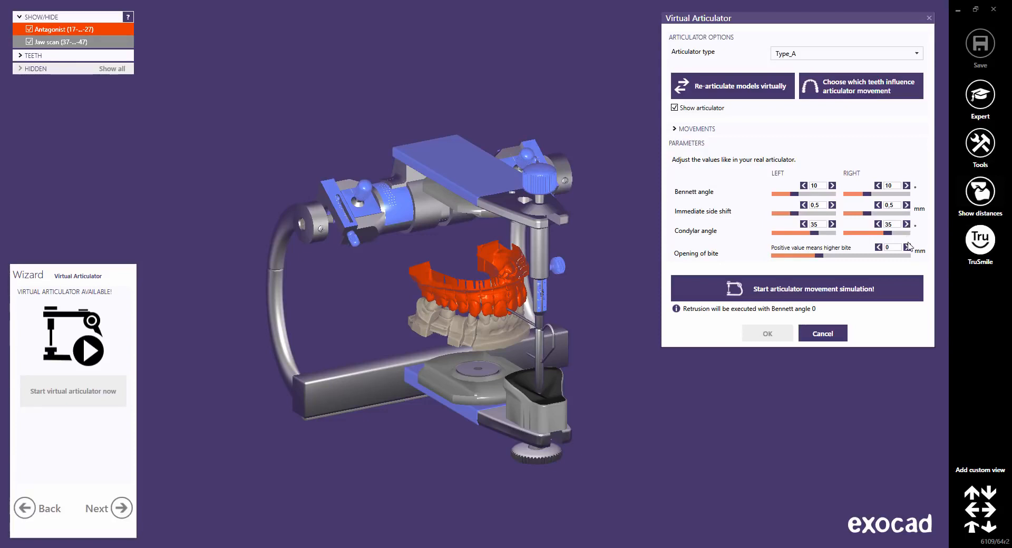
{"action": "left_click", "coordinate": [893, 288]}
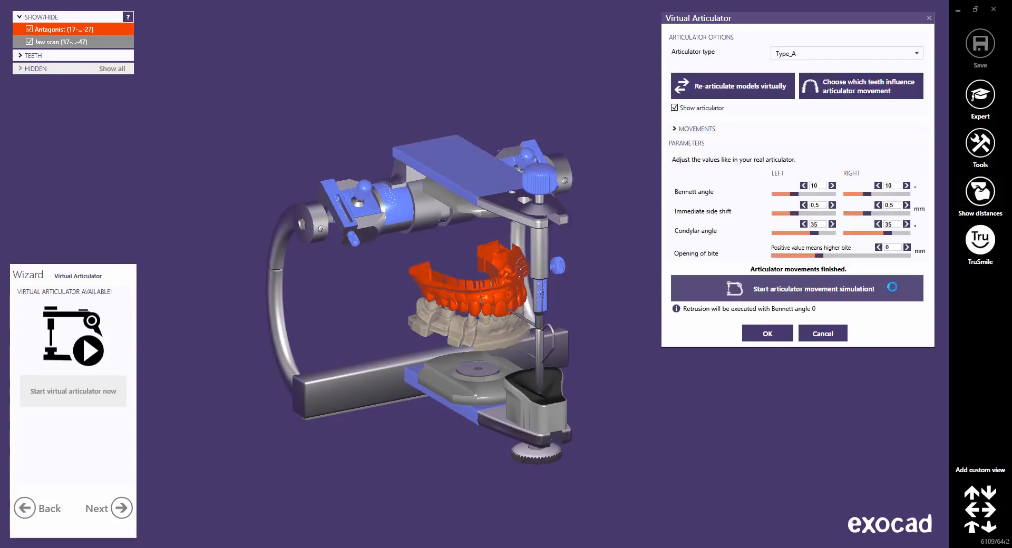
{"action": "left_click", "coordinate": [768, 334]}
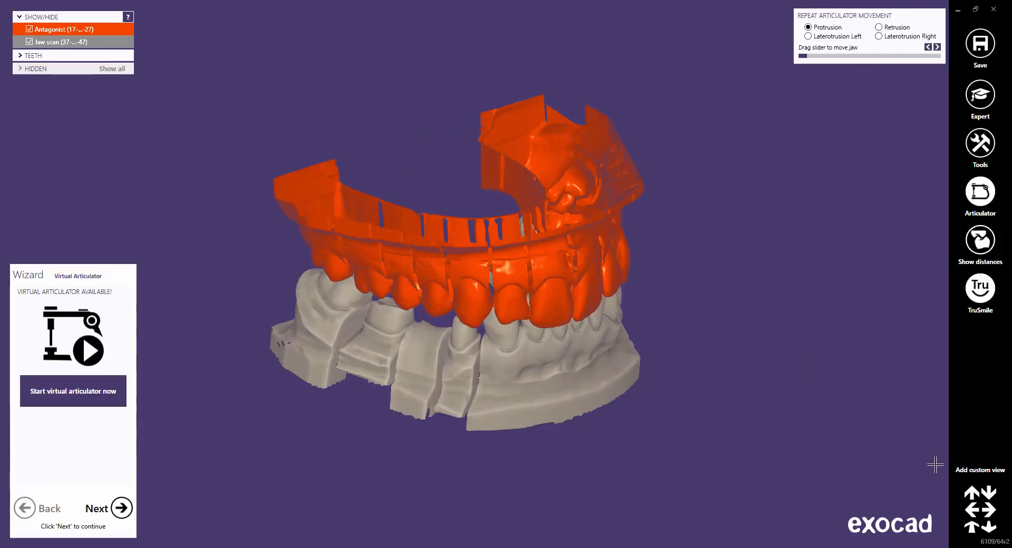
Examine the protrusion and left and right laterotrusion movements of the jaws from the front
{"action": "left_click", "coordinate": [973, 528]}
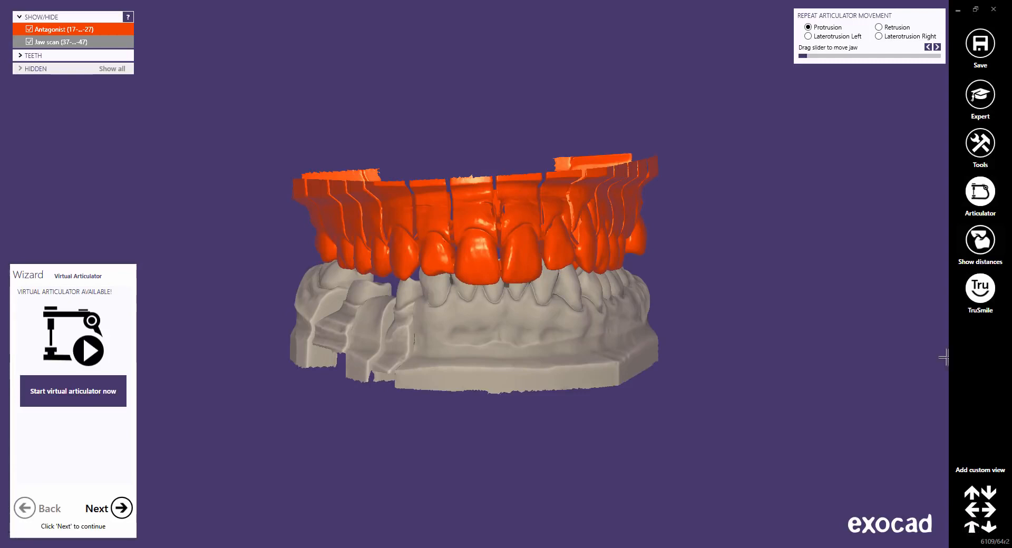
{"action": "left_click", "coordinate": [808, 27]}
{"action": "left_click", "coordinate": [808, 37]}
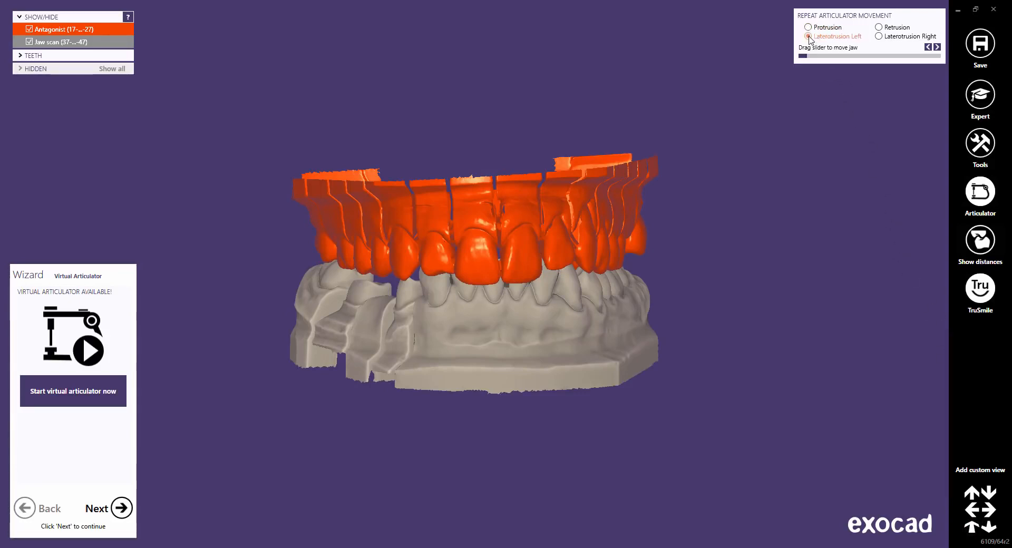
{"action": "mouse_move", "coordinate": [804, 56]}
{"action": "left_mouse_down"}
{"action": "mouse_move", "coordinate": [932, 62]}
{"action": "mouse_move", "coordinate": [802, 59]}
{"action": "left_mouse_up"}
{"action": "left_click", "coordinate": [878, 36]}
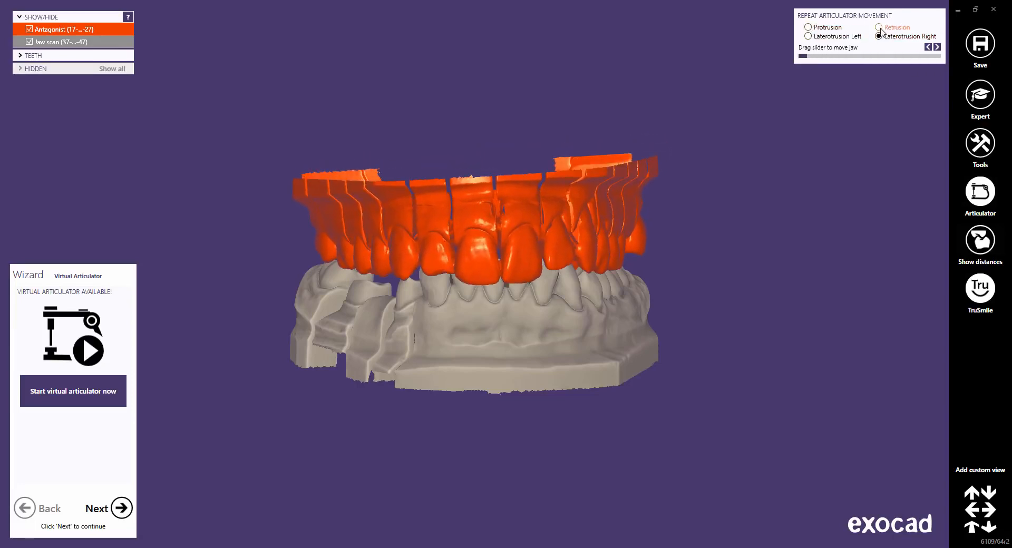
Proceed to margin line detection, detect tooth 44's margin line from a point on its buccal side and accept it
{"action": "left_click", "coordinate": [126, 511]}
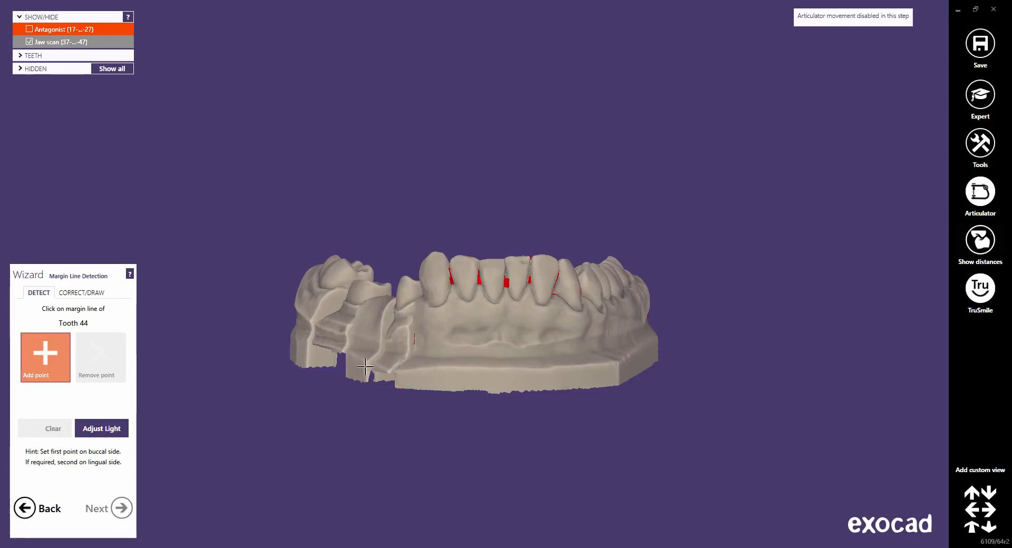
{"action": "right_click_drag", "start_coordinate": [392, 347], "coordinate": [495, 337]}
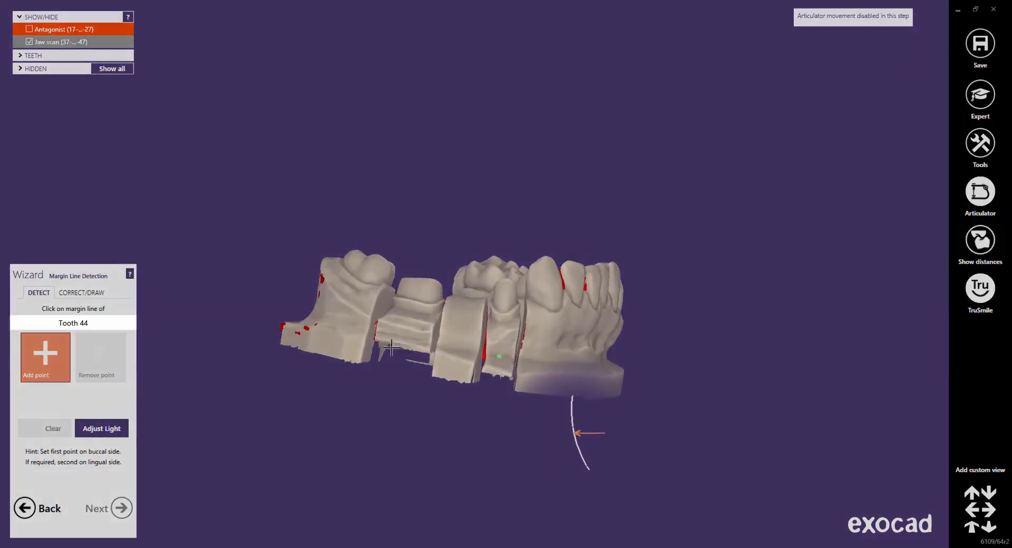
{"action": "scroll", "coordinate": [513, 315], "scroll_direction": "up", "scroll_amount": 10}
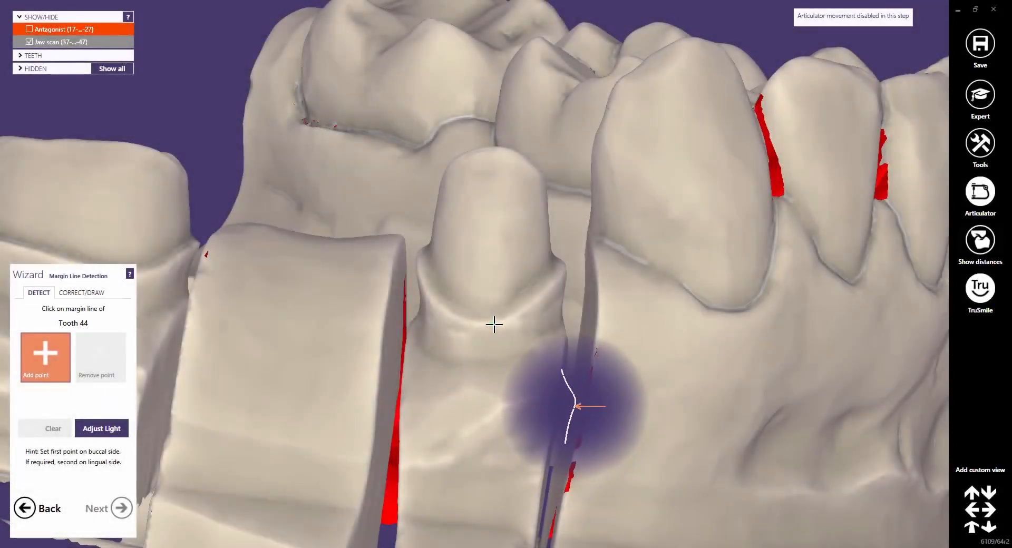
{"action": "left_click", "coordinate": [494, 325]}
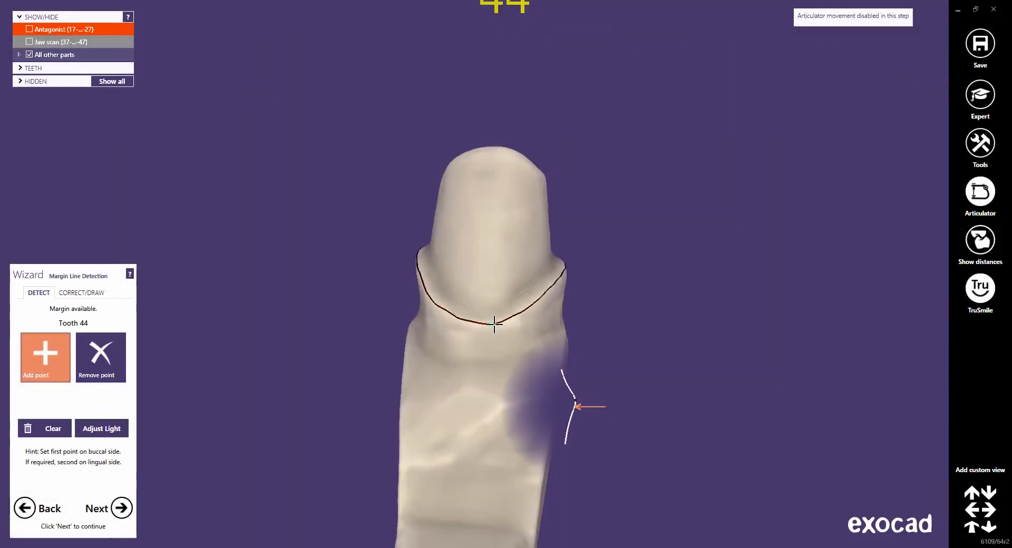
{"action": "right_click_drag", "start_coordinate": [548, 366], "coordinate": [542, 366]}
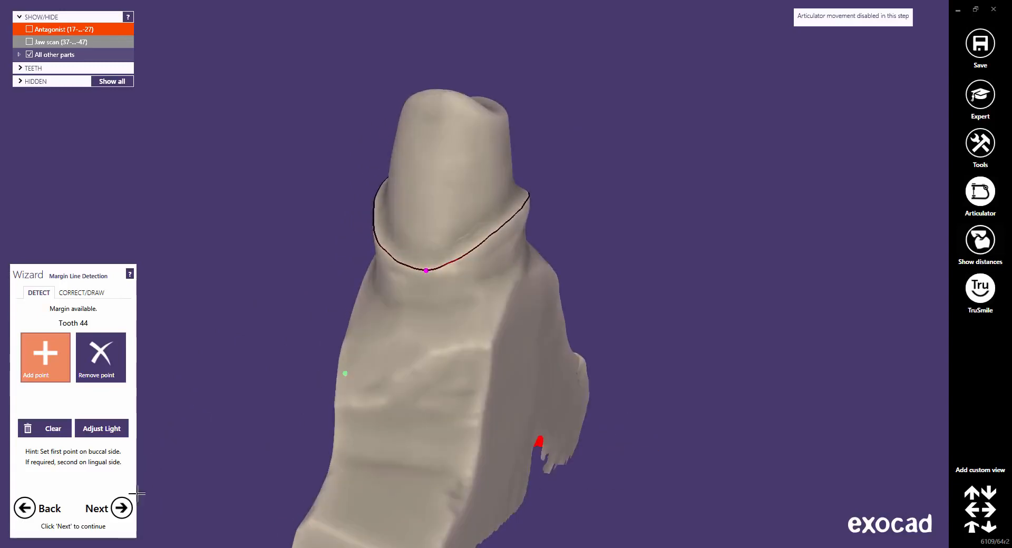
{"action": "left_click", "coordinate": [122, 513]}
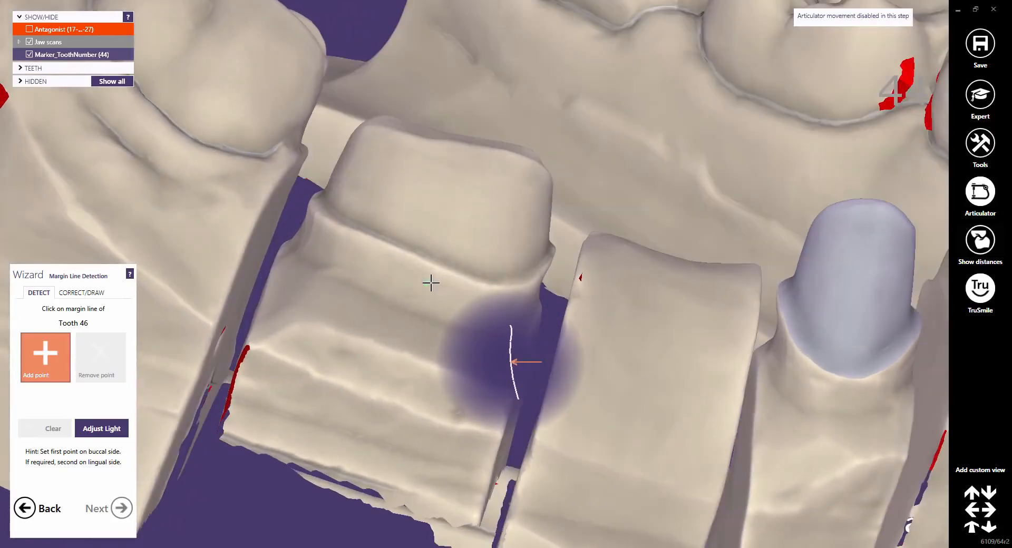
Detect tooth 46's margin line from a point on its buccal side
{"action": "left_click", "coordinate": [439, 269]}
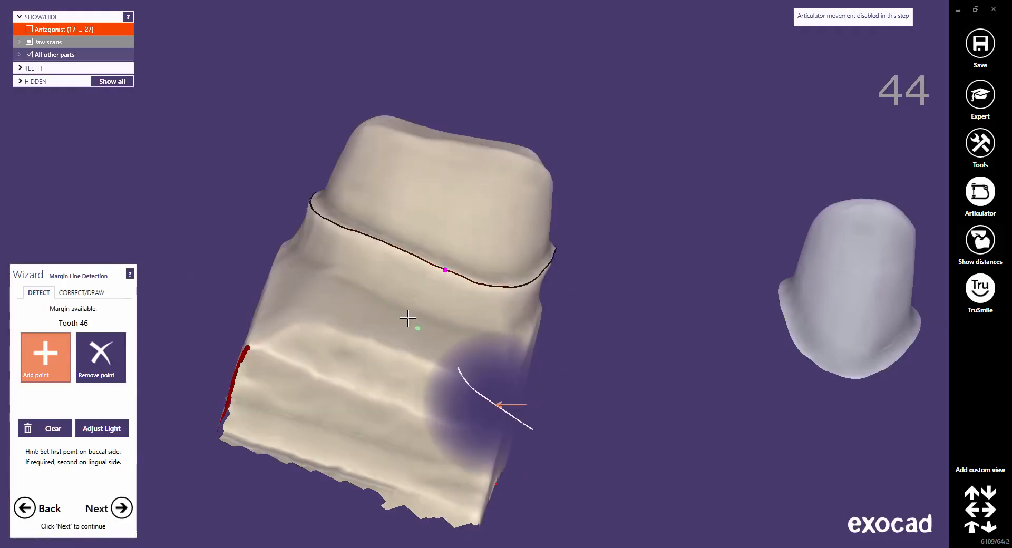
Try adding two margin points on the die below tooth 46's preparation edge and remove both
{"action": "left_click", "coordinate": [378, 316]}
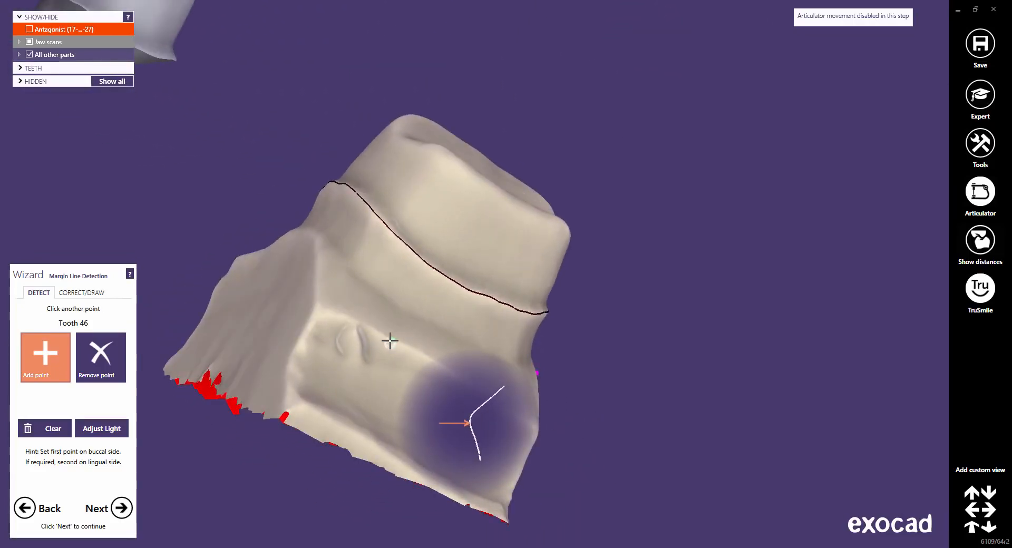
{"action": "left_click", "coordinate": [390, 342]}
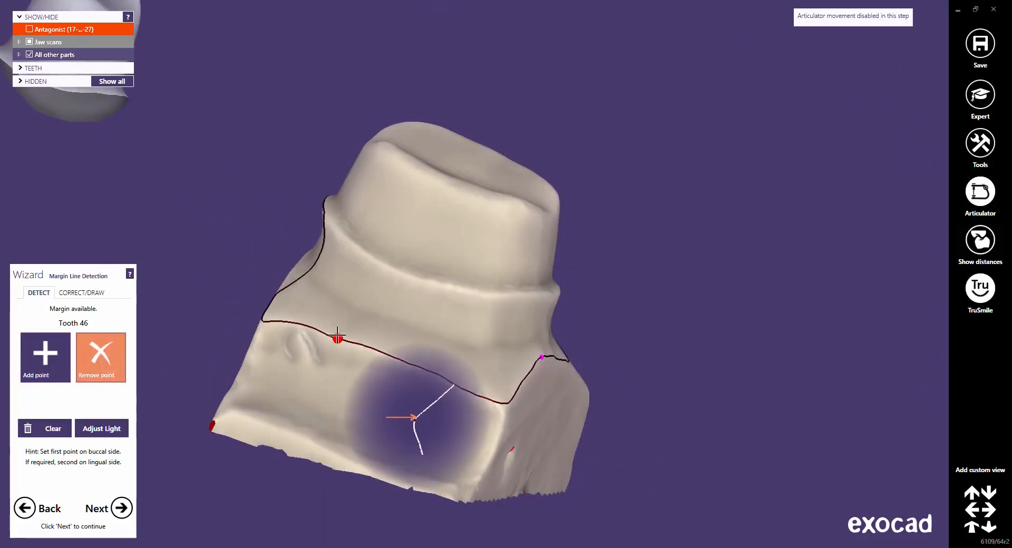
{"action": "left_click", "coordinate": [337, 336]}
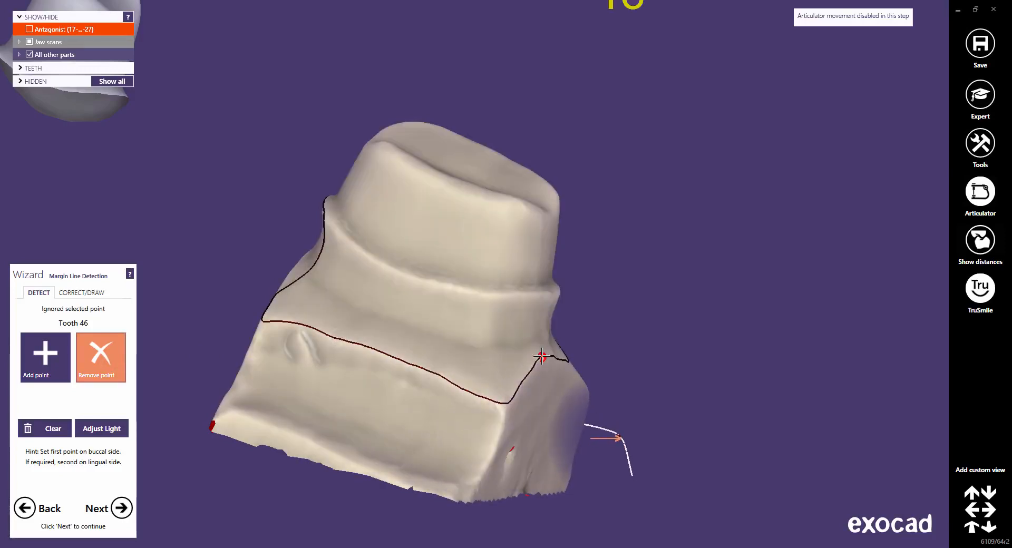
{"action": "left_click", "coordinate": [542, 356]}
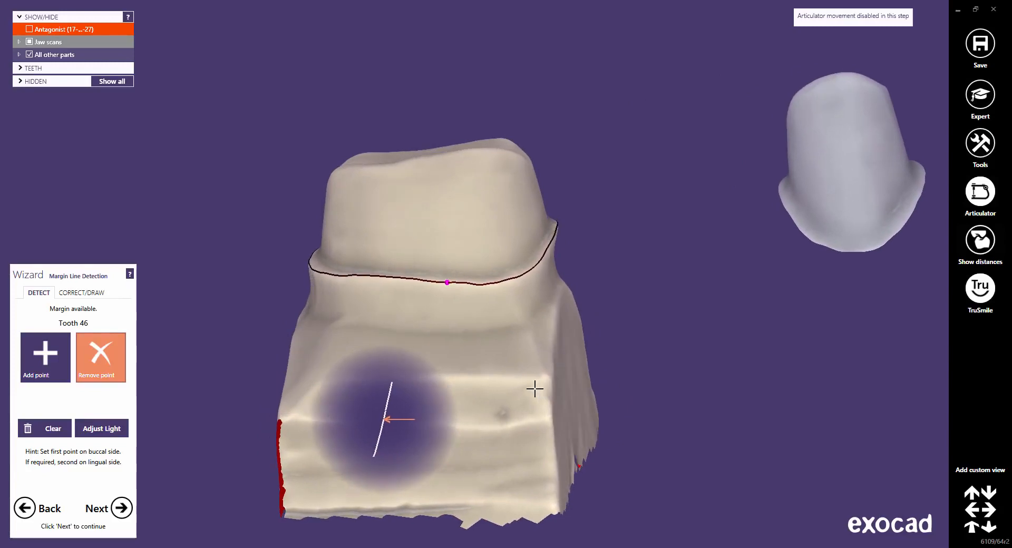
Manually correct a control point on tooth 46's buccal margin line, remove the extra point added beside it, and accept the margin
{"action": "left_click", "coordinate": [93, 295]}
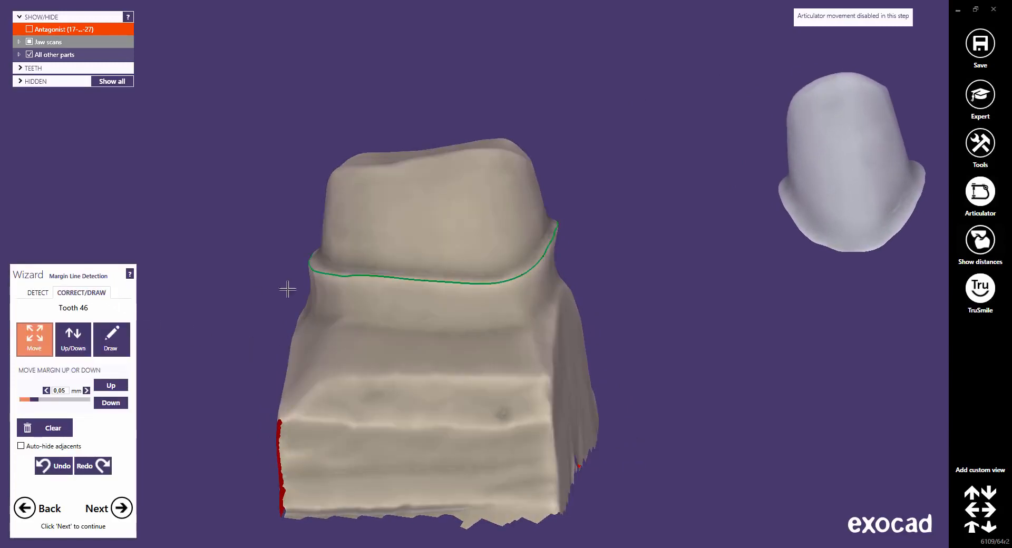
{"action": "scroll", "coordinate": [431, 274], "scroll_direction": "up", "scroll_amount": 5}
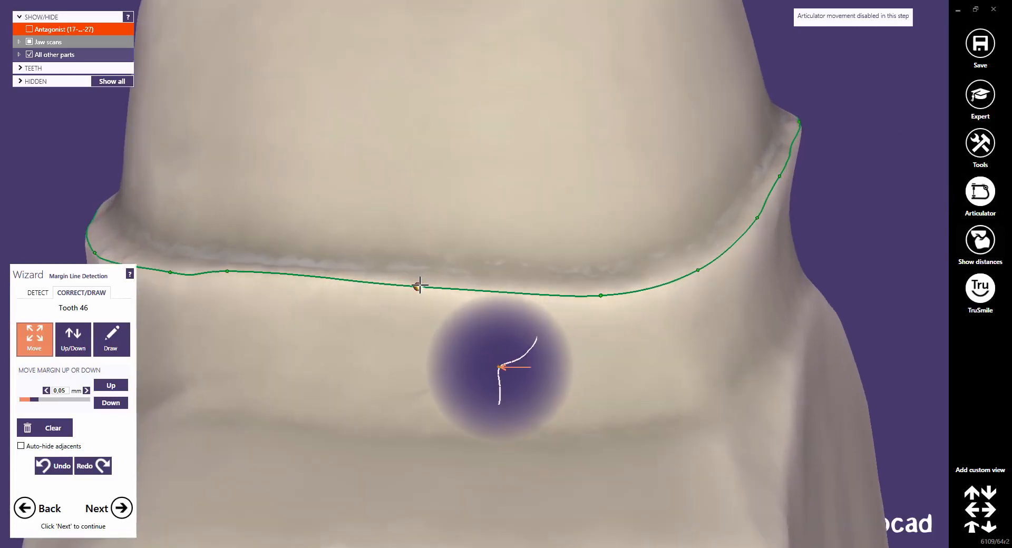
{"action": "left_click_drag", "start_coordinate": [428, 251], "coordinate": [423, 285]}
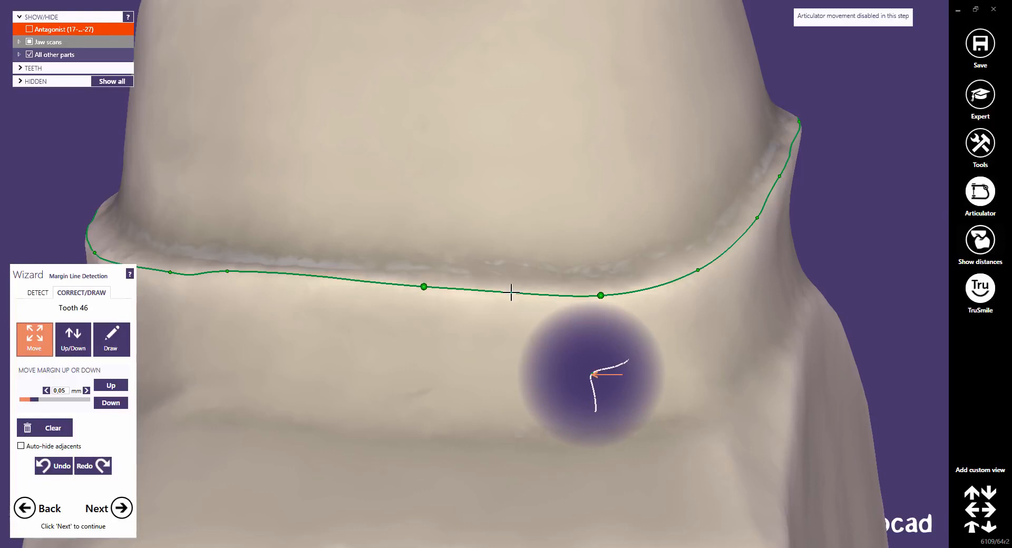
{"action": "mouse_move", "coordinate": [512, 288]}
{"action": "left_mouse_down"}
{"action": "mouse_move", "coordinate": [515, 271]}
{"action": "mouse_move", "coordinate": [509, 311]}
{"action": "mouse_move", "coordinate": [512, 291]}
{"action": "left_mouse_up"}
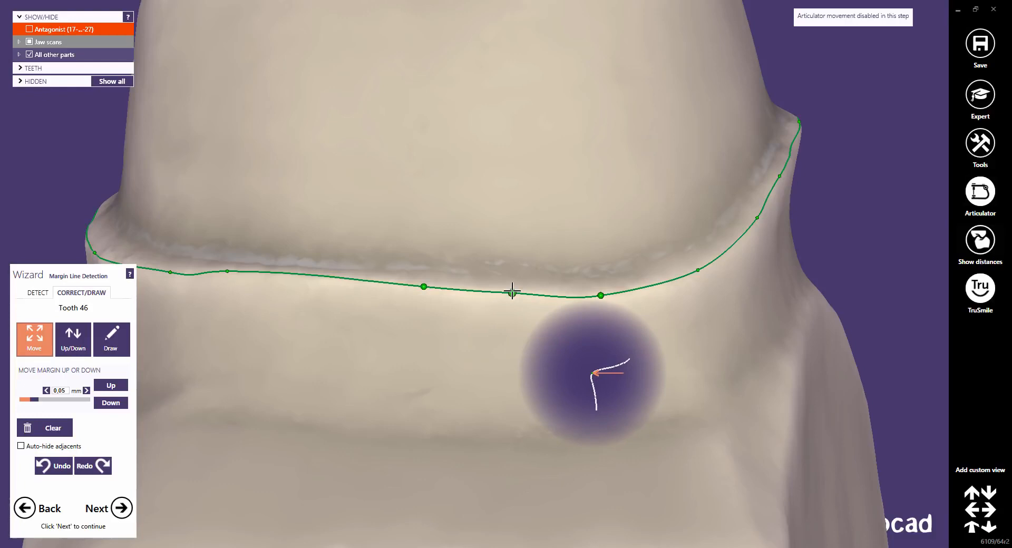
{"action": "left_click", "coordinate": [513, 290]}
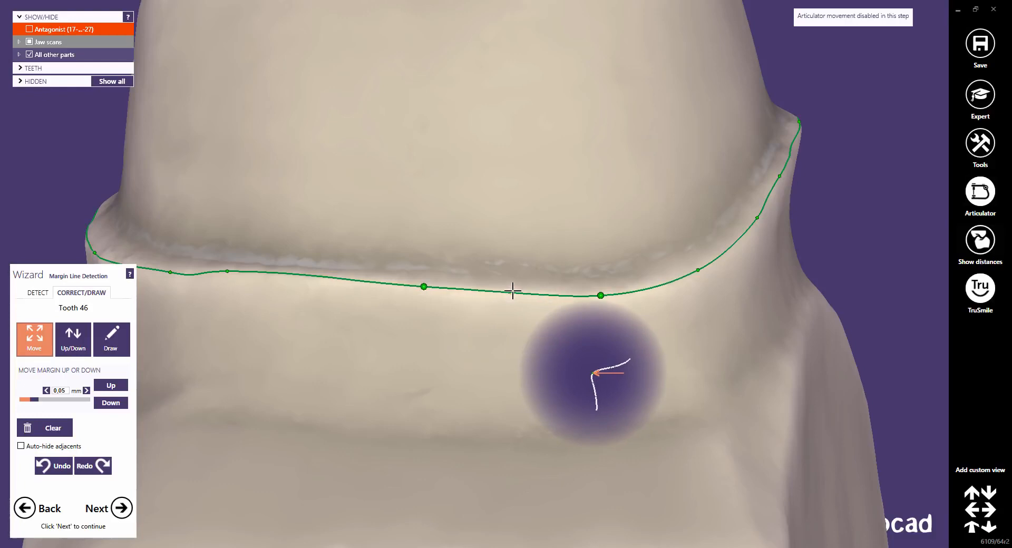
{"action": "scroll", "coordinate": [512, 291], "scroll_direction": "down", "scroll_amount": 8}
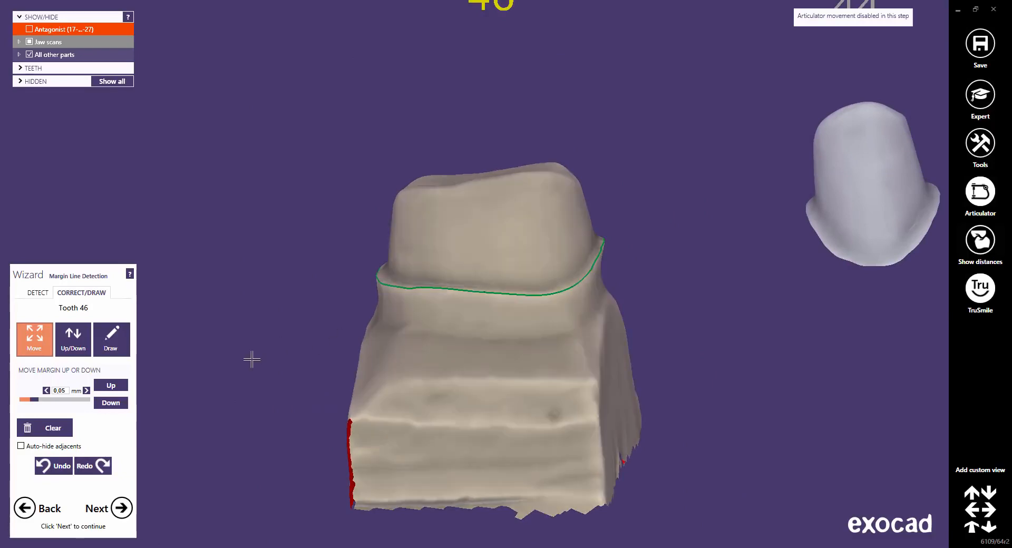
{"action": "left_click", "coordinate": [126, 514]}
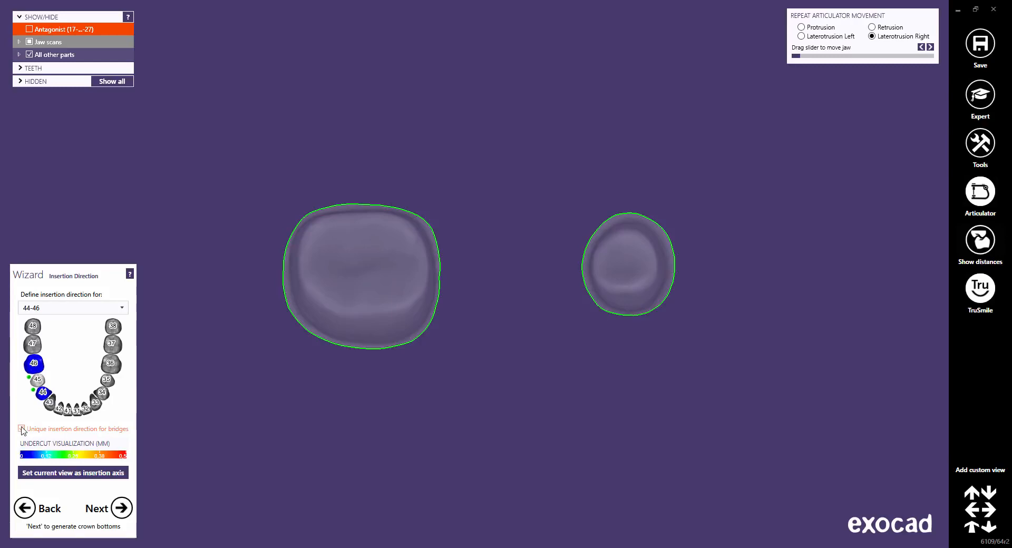
Enable a unique insertion direction for bridge 44-46, set the current view as its insertion axis, and generate the crown bottoms
{"action": "left_click", "coordinate": [22, 428]}
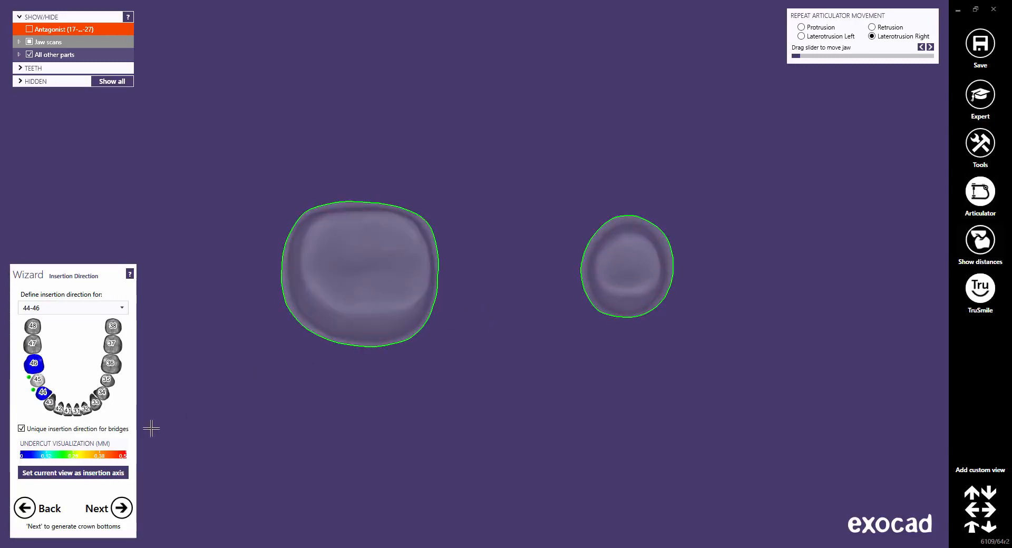
{"action": "left_click", "coordinate": [119, 475]}
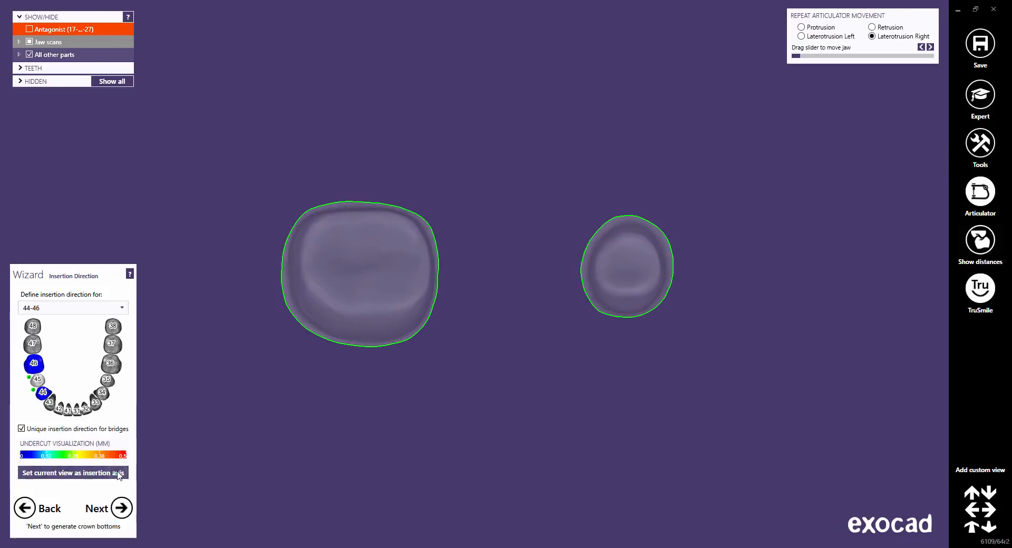
{"action": "left_click", "coordinate": [124, 518]}
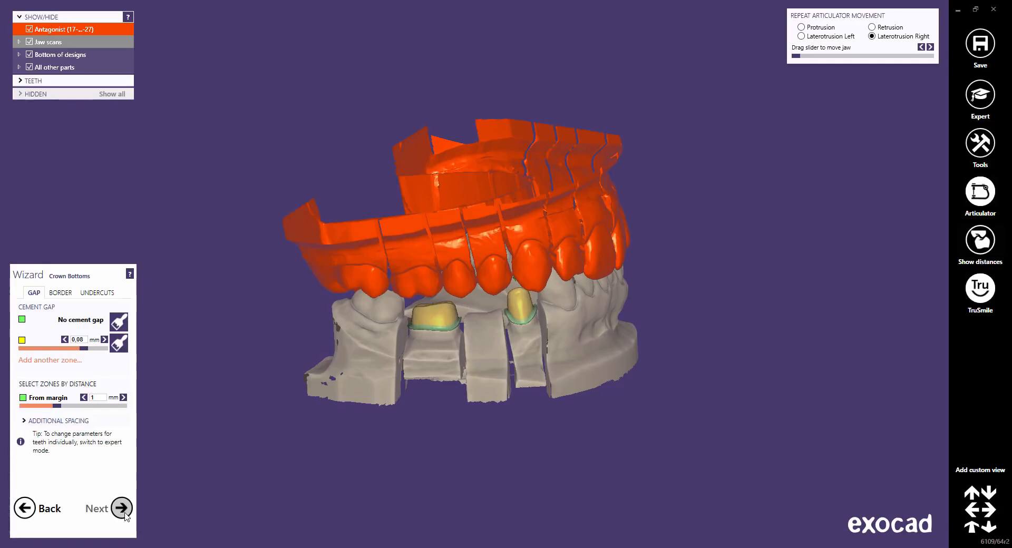
Review the crown bottoms' border and undercut parameters and accept them
{"action": "left_click", "coordinate": [60, 292]}
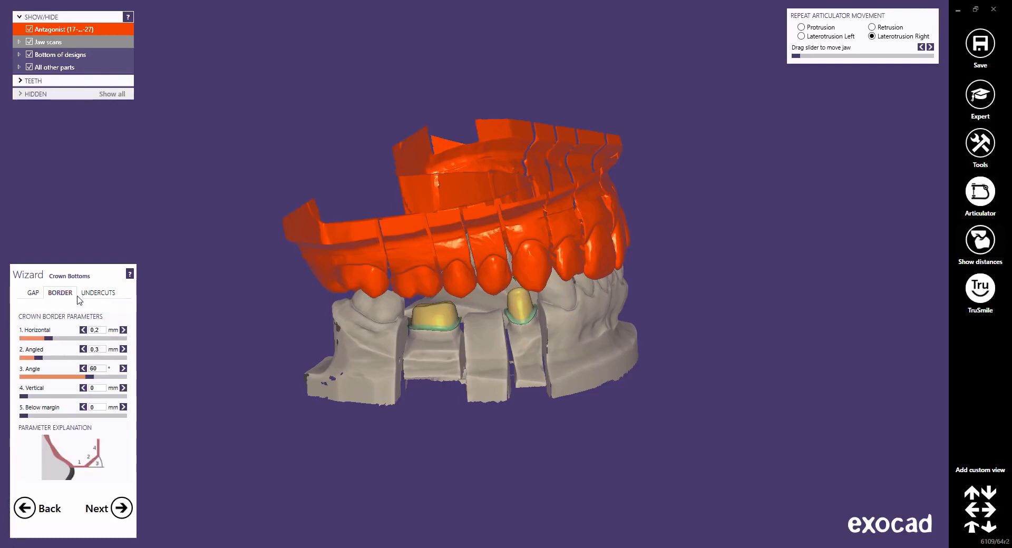
{"action": "left_click", "coordinate": [100, 293]}
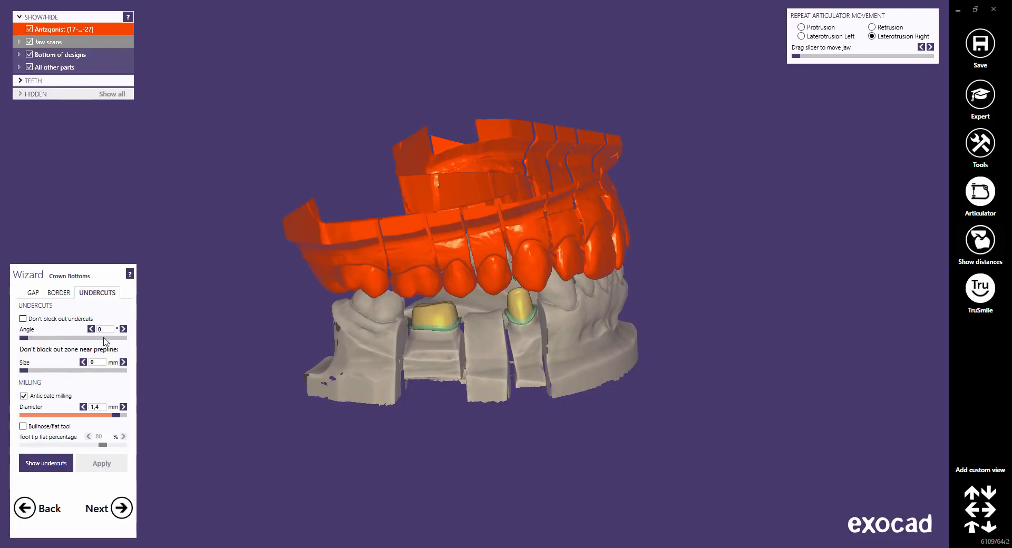
{"action": "left_click", "coordinate": [122, 511]}
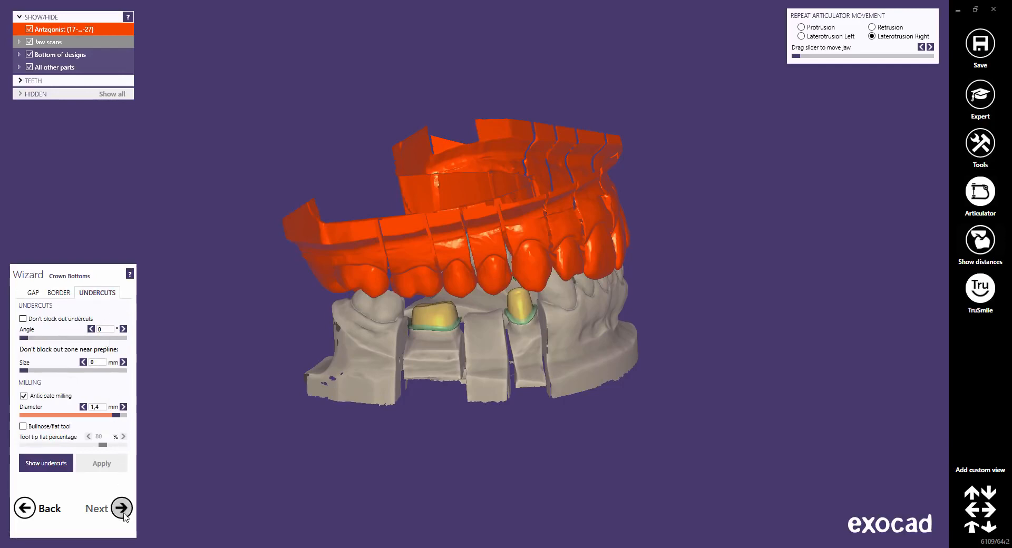
{"action": "left_click", "coordinate": [124, 513]}
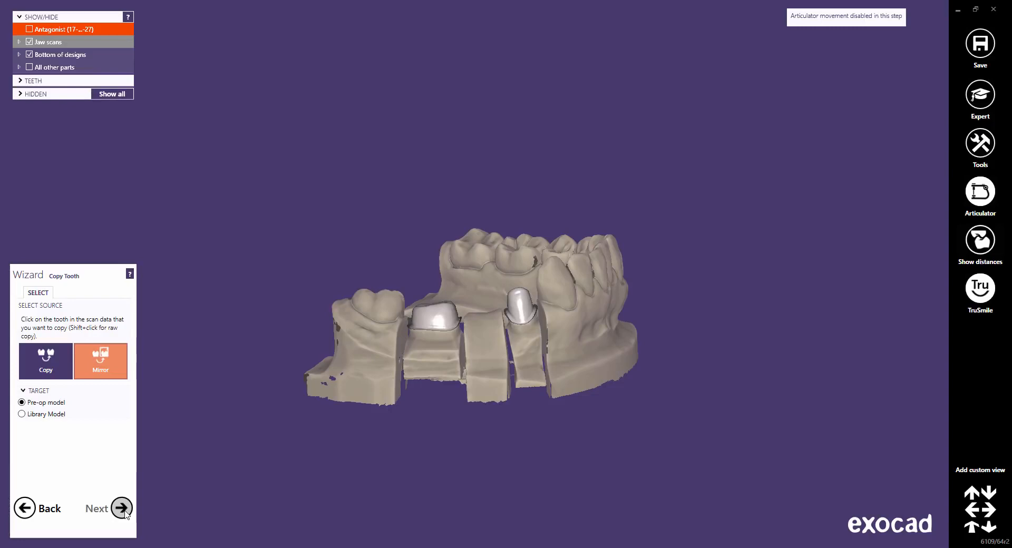
Skip tooth copying, hide the antagonist, and make the anatomic shapes and the tooth 46 library model fully opaque
{"action": "left_click", "coordinate": [125, 512]}
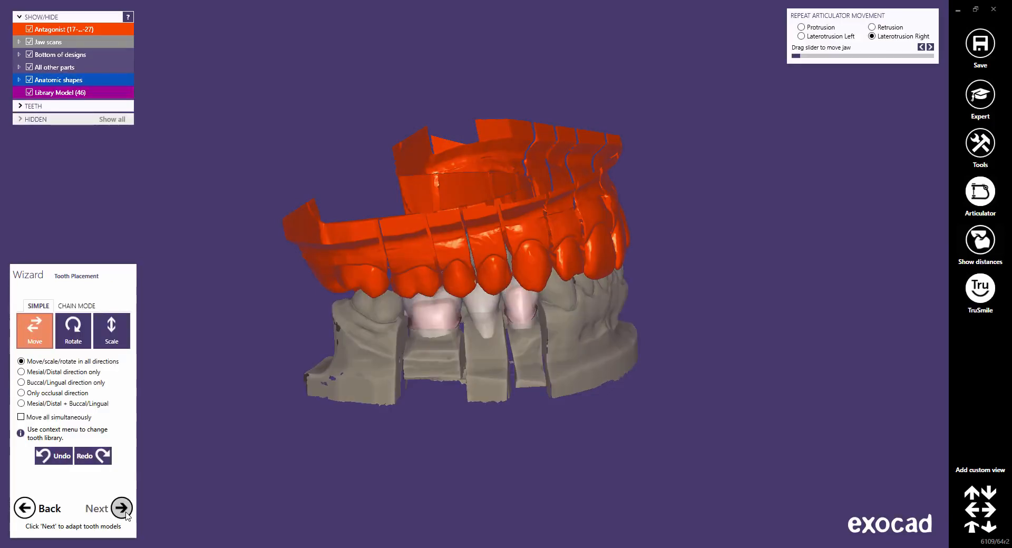
{"action": "left_click", "coordinate": [30, 29]}
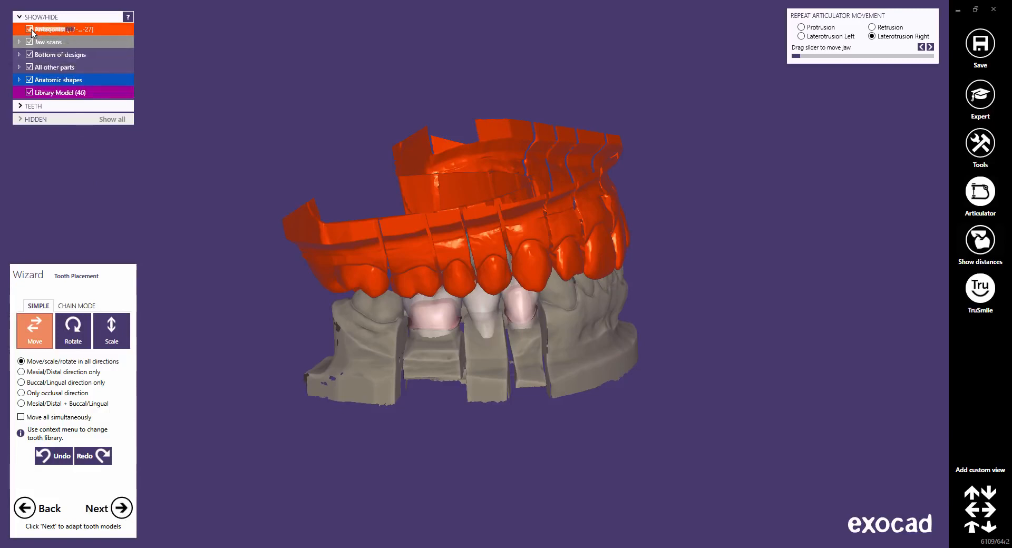
{"action": "left_click", "coordinate": [61, 80]}
{"action": "left_click", "coordinate": [77, 95]}
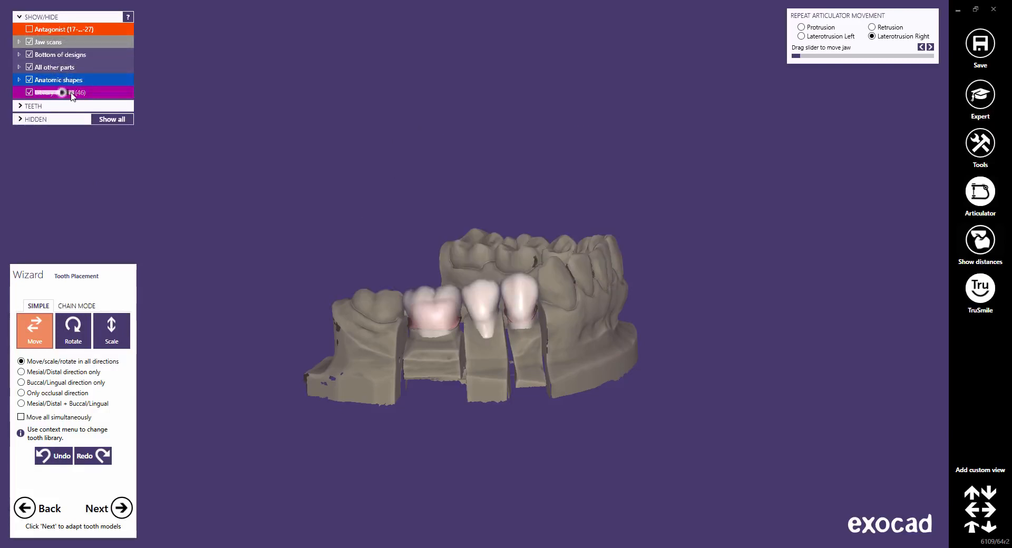
{"action": "scroll", "coordinate": [547, 266], "scroll_direction": "up", "scroll_amount": 6}
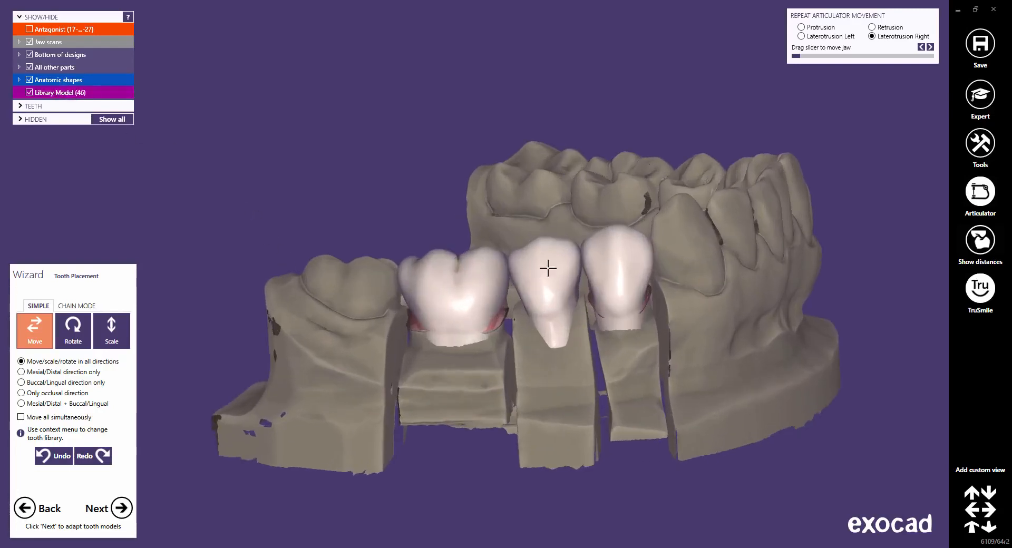
{"action": "scroll", "coordinate": [555, 280], "scroll_direction": "up", "scroll_amount": 4}
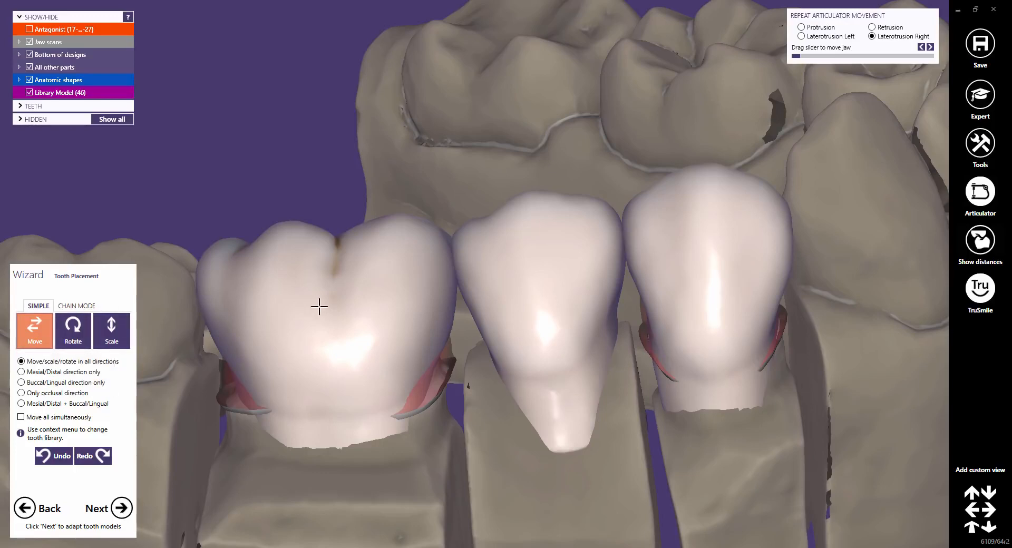
Move the tooth 46 model slightly distally and freely scale the tooth 45 model by a small amount
{"action": "left_click_drag", "start_coordinate": [318, 302], "coordinate": [298, 305]}
{"action": "left_click", "coordinate": [87, 333]}
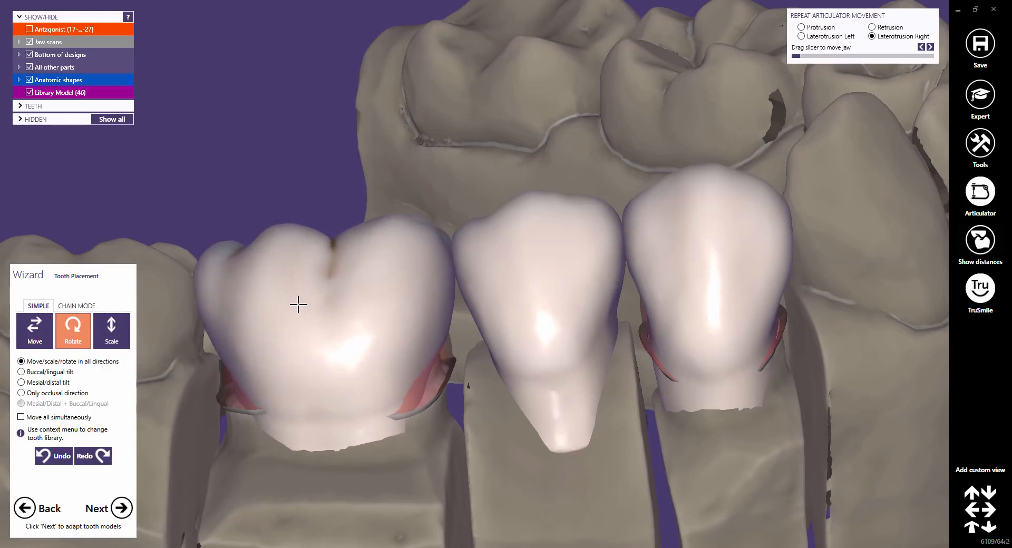
{"action": "left_click", "coordinate": [107, 341]}
{"action": "mouse_move", "coordinate": [546, 237]}
{"action": "left_mouse_down"}
{"action": "mouse_move", "coordinate": [546, 208]}
{"action": "mouse_move", "coordinate": [546, 244]}
{"action": "mouse_move", "coordinate": [554, 228]}
{"action": "mouse_move", "coordinate": [553, 237]}
{"action": "left_mouse_up"}
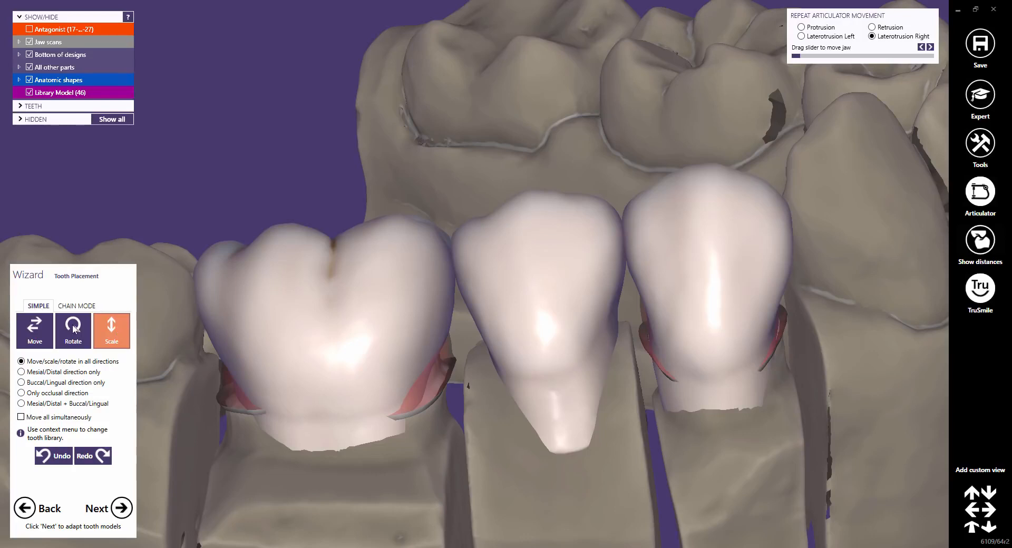
Enable moving all teeth simultaneously and shift the three bridge teeth together slightly in the occlusal direction
{"action": "left_click", "coordinate": [35, 333]}
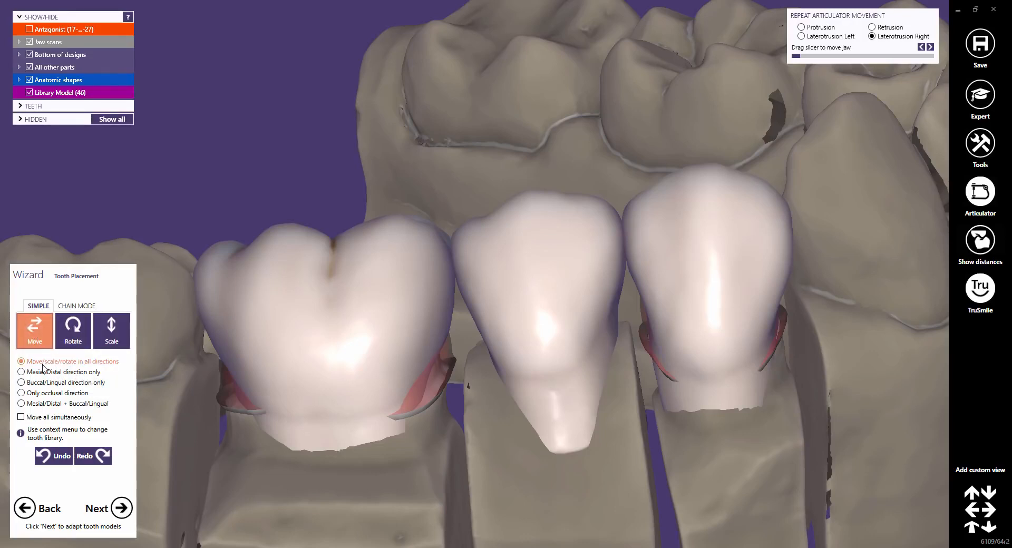
{"action": "left_click", "coordinate": [43, 421]}
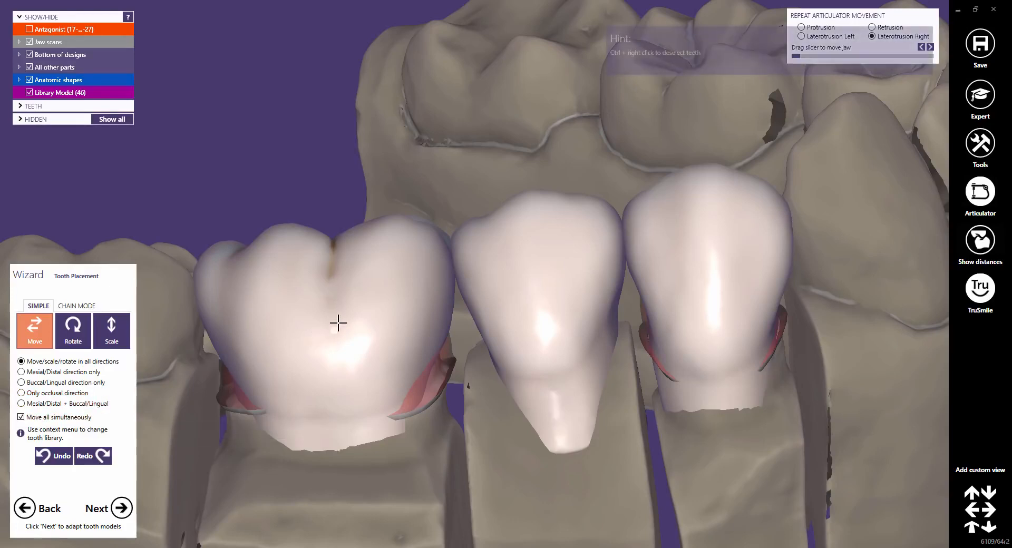
{"action": "left_click_drag", "start_coordinate": [339, 323], "coordinate": [339, 303]}
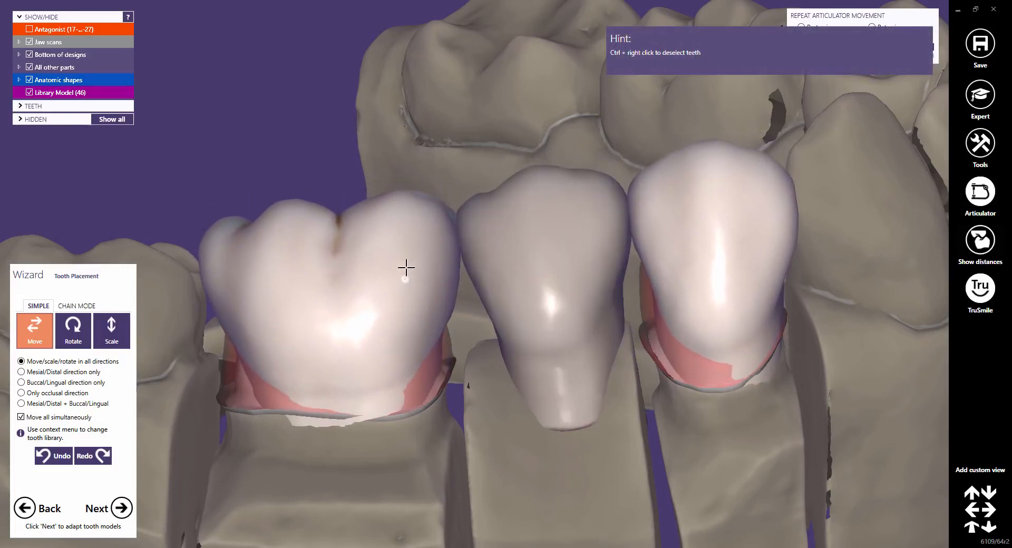
{"action": "mouse_move", "coordinate": [406, 267]}
{"action": "left_mouse_down"}
{"action": "mouse_move", "coordinate": [390, 235]}
{"action": "mouse_move", "coordinate": [410, 252]}
{"action": "mouse_move", "coordinate": [402, 275]}
{"action": "left_mouse_up"}
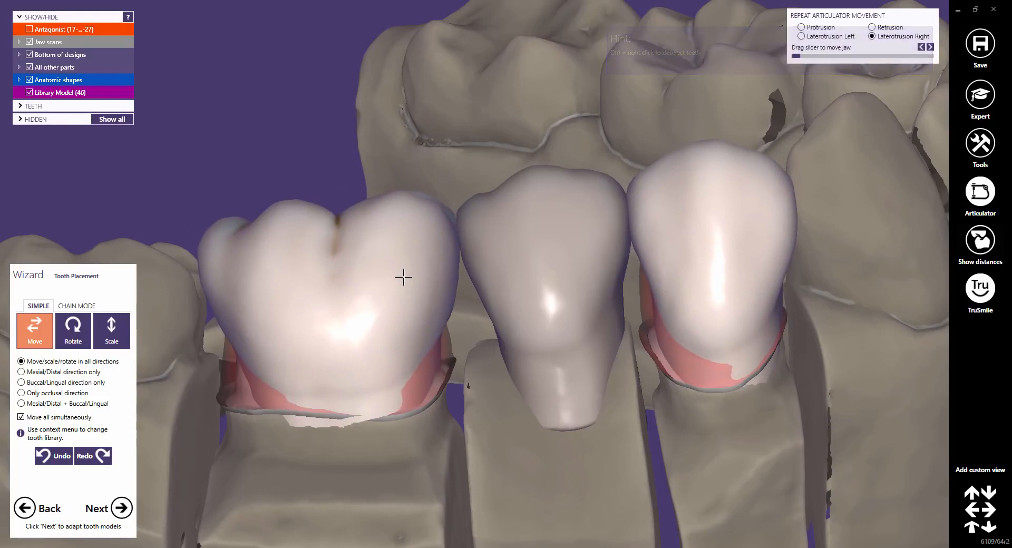
Turn off simultaneous movement and slightly adjust the position of tooth 46 alone
{"action": "left_click", "coordinate": [23, 418]}
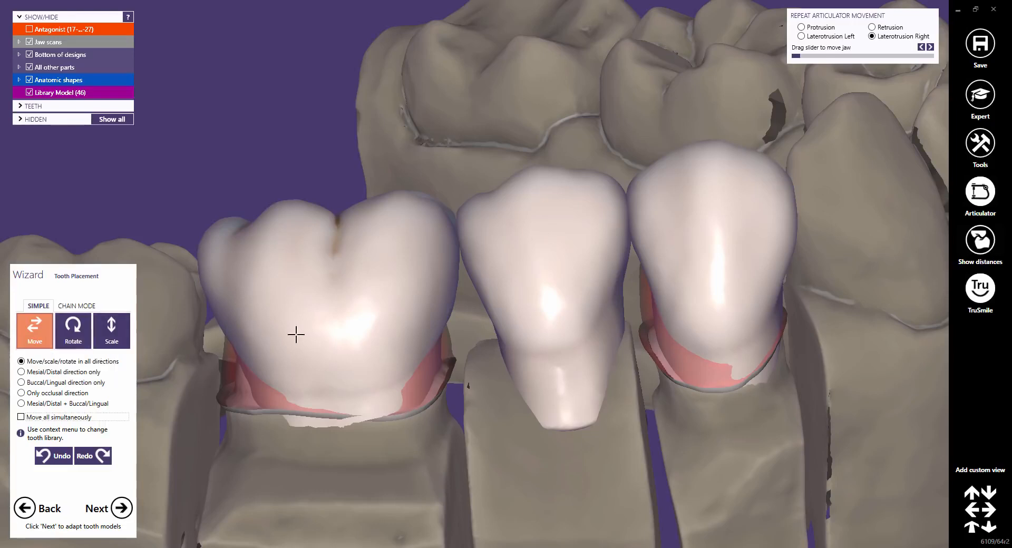
{"action": "mouse_move", "coordinate": [328, 259]}
{"action": "left_mouse_down"}
{"action": "mouse_move", "coordinate": [323, 244]}
{"action": "mouse_move", "coordinate": [337, 255]}
{"action": "mouse_move", "coordinate": [322, 266]}
{"action": "mouse_move", "coordinate": [330, 285]}
{"action": "mouse_move", "coordinate": [330, 229]}
{"action": "mouse_move", "coordinate": [327, 270]}
{"action": "mouse_move", "coordinate": [327, 260]}
{"action": "left_mouse_up"}
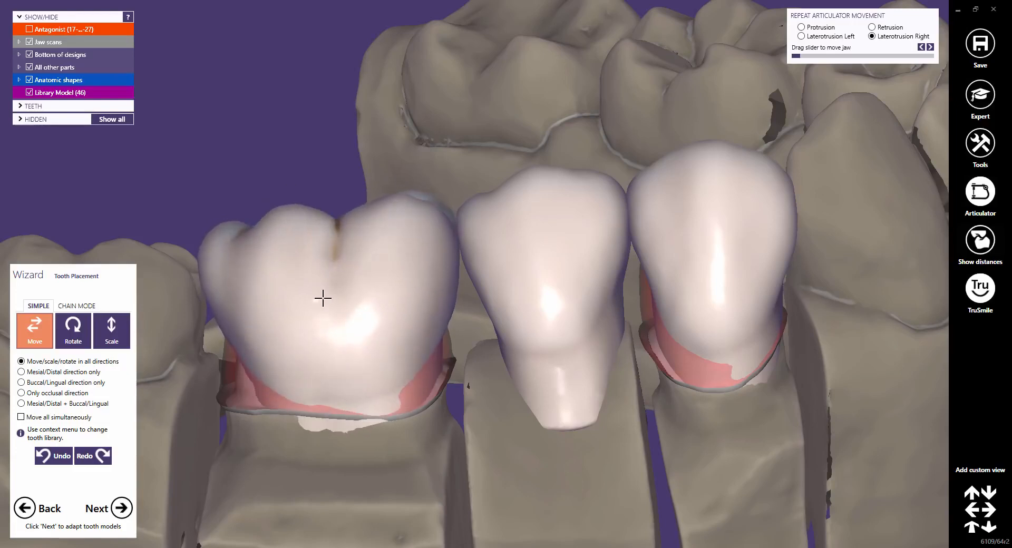
{"action": "mouse_move", "coordinate": [323, 296]}
{"action": "left_mouse_down"}
{"action": "mouse_move", "coordinate": [369, 290]}
{"action": "mouse_move", "coordinate": [287, 296]}
{"action": "mouse_move", "coordinate": [321, 295]}
{"action": "left_mouse_up"}
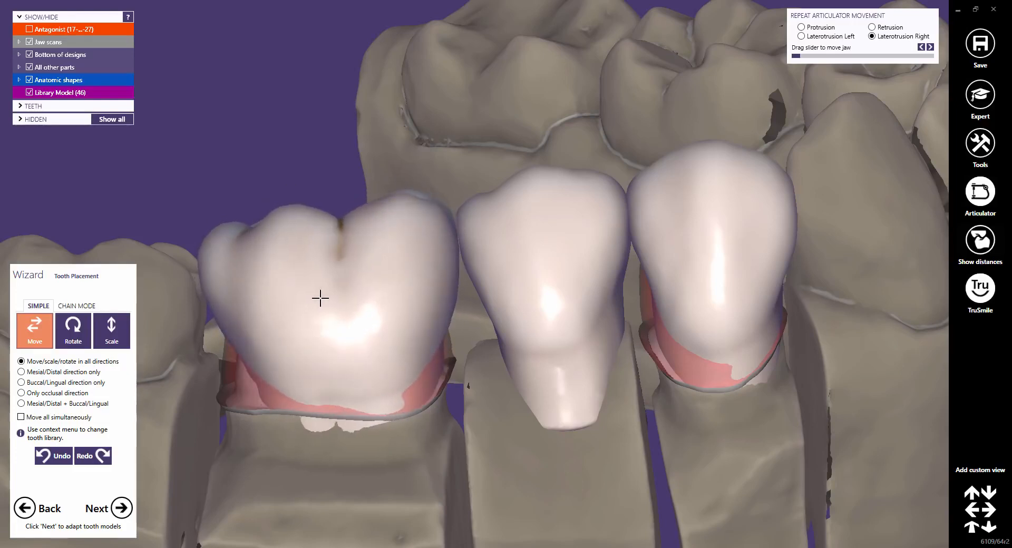
Try further small shifts, size changes and tilts of the tooth 46 model
{"action": "mouse_move", "coordinate": [390, 250]}
{"action": "left_mouse_down"}
{"action": "mouse_move", "coordinate": [402, 242]}
{"action": "mouse_move", "coordinate": [377, 269]}
{"action": "mouse_move", "coordinate": [398, 257]}
{"action": "left_mouse_up"}
{"action": "scroll", "coordinate": [398, 256], "scroll_direction": "up", "scroll_amount": 4, "text": "shift"}
{"action": "scroll", "coordinate": [398, 257], "scroll_direction": "down", "scroll_amount": 4, "text": "shift"}
{"action": "scroll", "coordinate": [398, 259], "scroll_direction": "up", "scroll_amount": 3, "text": "shift"}
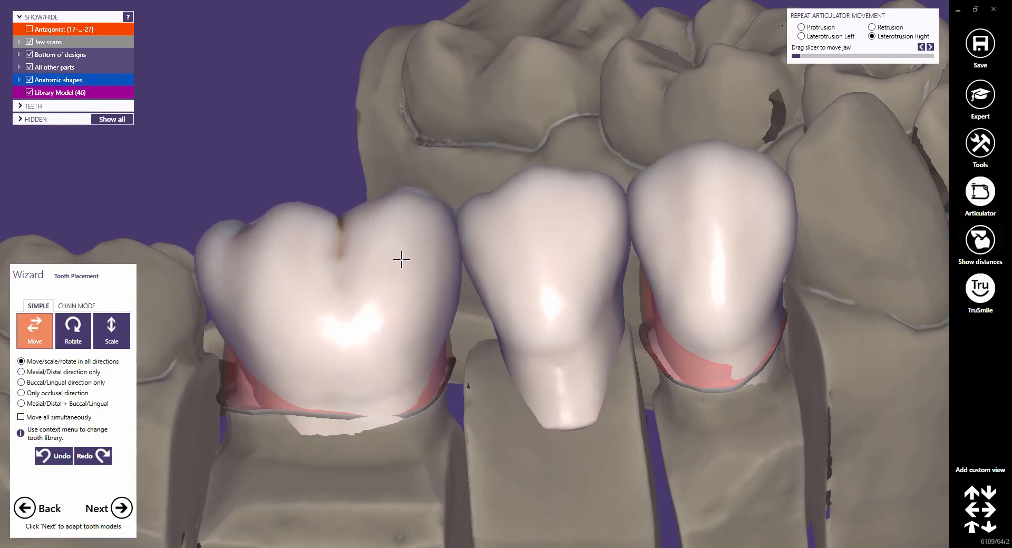
{"action": "scroll", "coordinate": [399, 260], "scroll_direction": "down", "scroll_amount": 1, "text": "shift"}
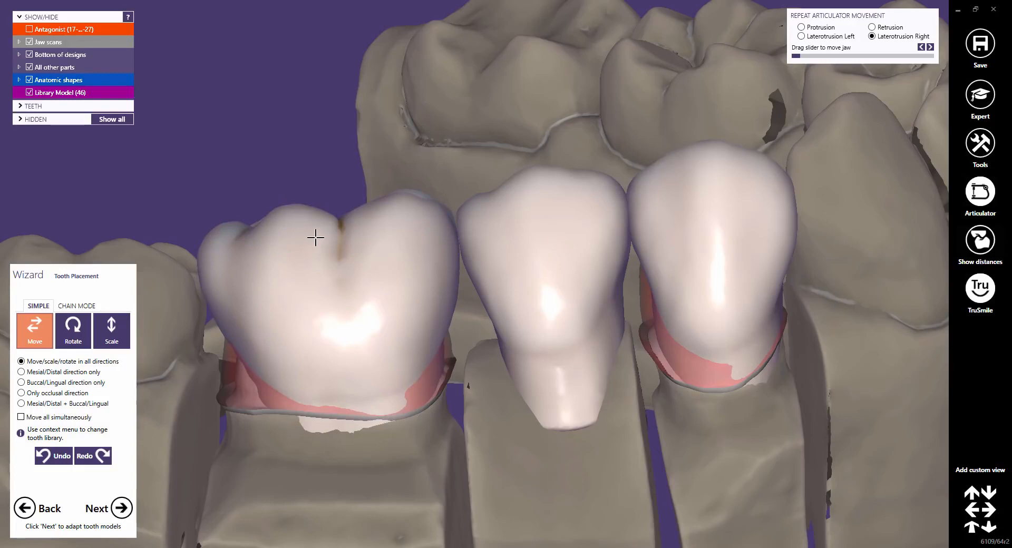
{"action": "mouse_move", "coordinate": [315, 237]}
{"action": "left_mouse_down"}
{"action": "mouse_move", "coordinate": [314, 208]}
{"action": "mouse_move", "coordinate": [325, 239]}
{"action": "left_mouse_up"}
{"action": "mouse_move", "coordinate": [409, 274]}
{"action": "left_mouse_down"}
{"action": "mouse_move", "coordinate": [425, 278]}
{"action": "mouse_move", "coordinate": [416, 282]}
{"action": "left_mouse_up"}
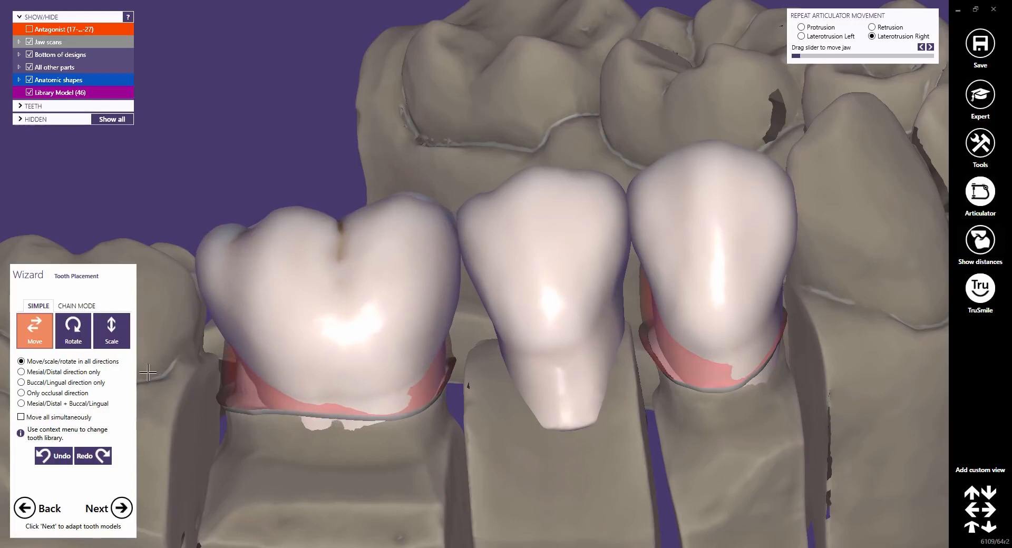
Undo the latest placement changes to tooth 46
{"action": "left_click", "coordinate": [56, 456]}
{"action": "left_click", "coordinate": [56, 456]}
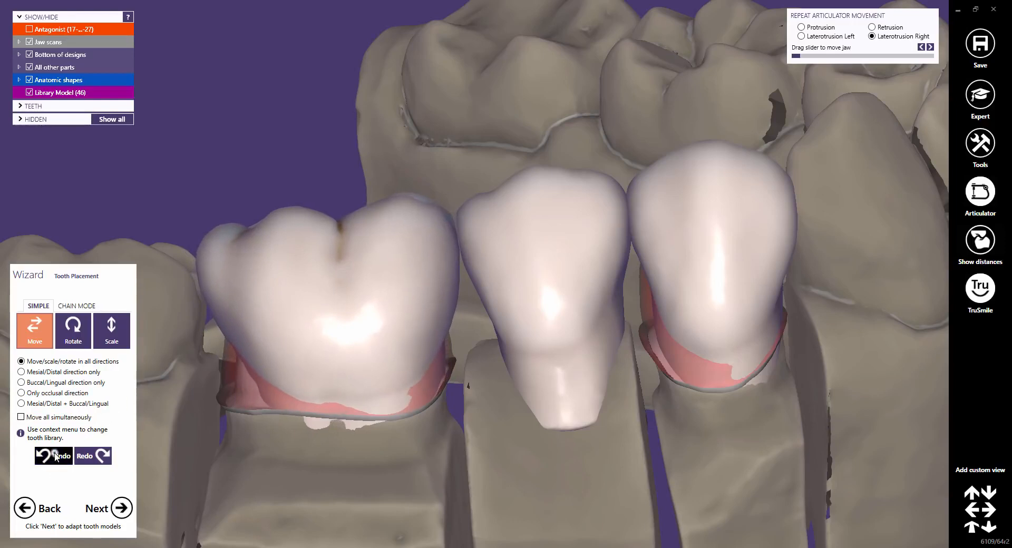
{"action": "left_click", "coordinate": [56, 456]}
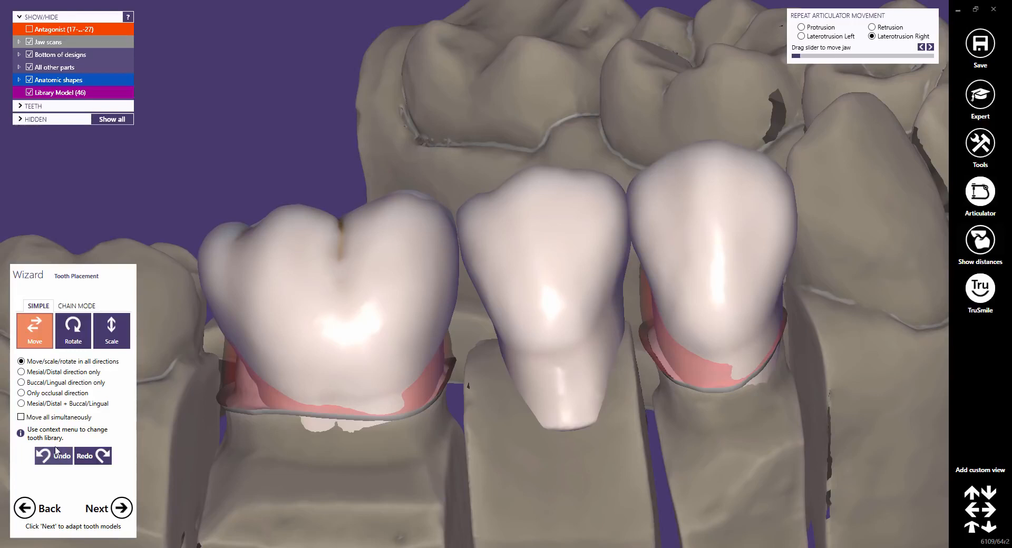
Switch tooth placement to chain mode and nudge tooth 46 slightly along the chain
{"action": "left_click", "coordinate": [83, 308]}
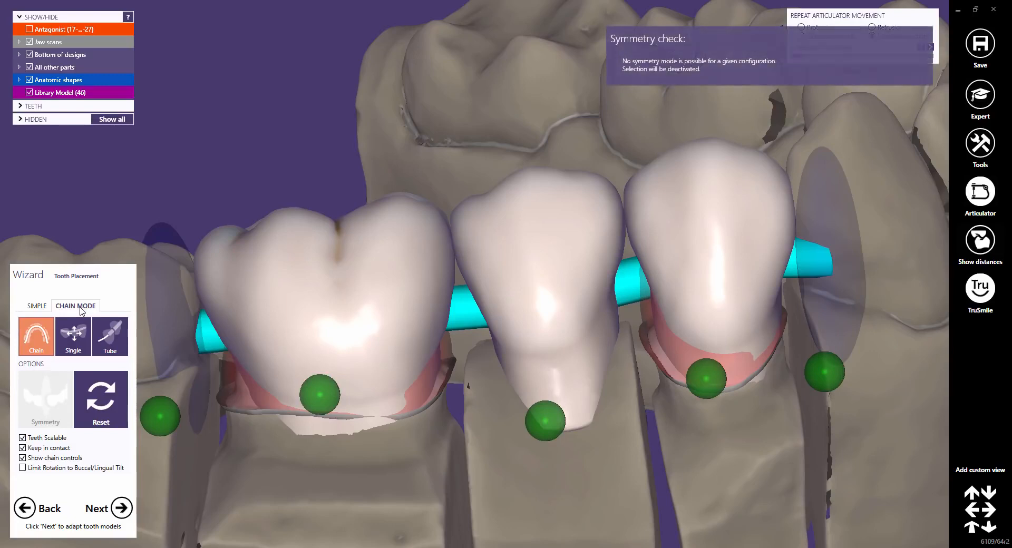
{"action": "mouse_move", "coordinate": [290, 287]}
{"action": "right_mouse_down"}
{"action": "mouse_move", "coordinate": [307, 282]}
{"action": "mouse_move", "coordinate": [291, 273]}
{"action": "mouse_move", "coordinate": [289, 285]}
{"action": "right_mouse_up"}
{"action": "left_click_drag", "start_coordinate": [289, 285], "coordinate": [290, 286]}
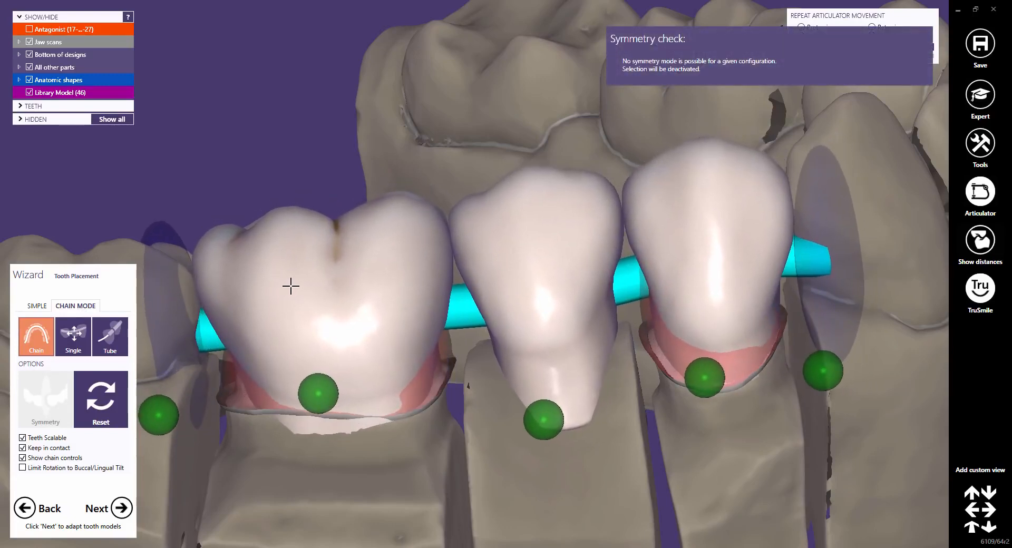
Lock the distal end of the chain, nudge tooth 44 slightly, lock its chain point too, and return to simple placement mode
{"action": "left_click", "coordinate": [164, 409]}
{"action": "mouse_move", "coordinate": [714, 266]}
{"action": "right_mouse_down"}
{"action": "mouse_move", "coordinate": [731, 237]}
{"action": "mouse_move", "coordinate": [698, 244]}
{"action": "mouse_move", "coordinate": [706, 260]}
{"action": "right_mouse_up"}
{"action": "left_click_drag", "start_coordinate": [707, 261], "coordinate": [708, 261]}
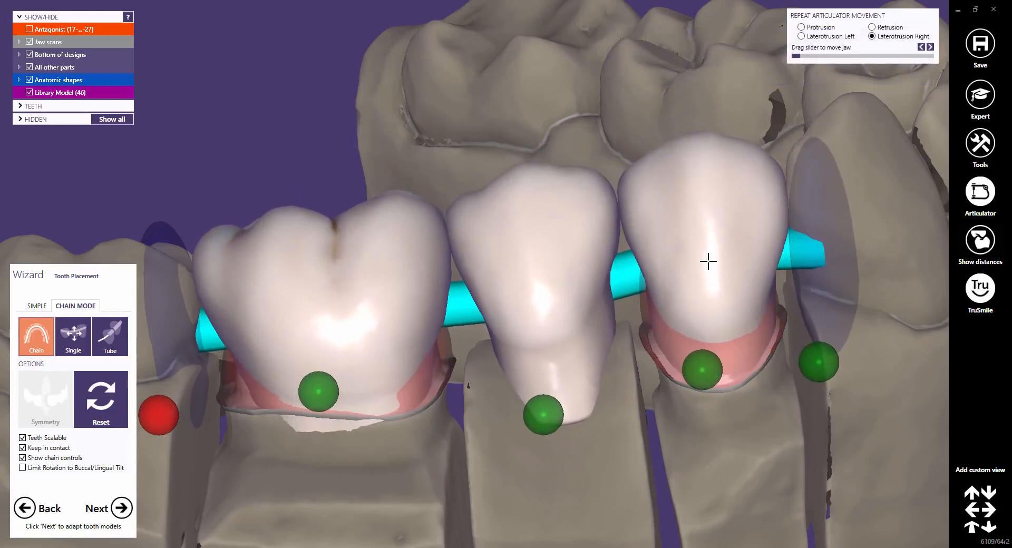
{"action": "left_click", "coordinate": [700, 370]}
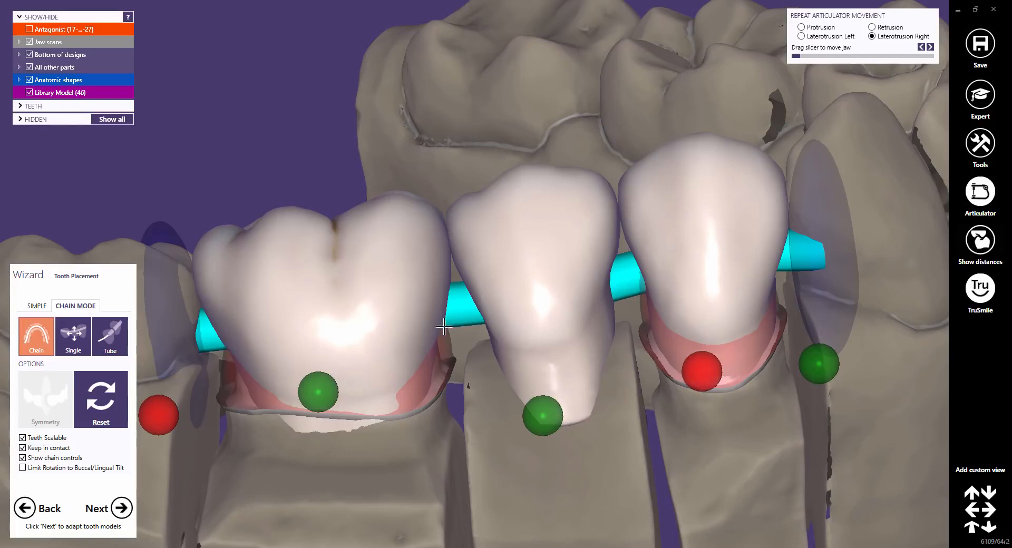
{"action": "left_click", "coordinate": [35, 306]}
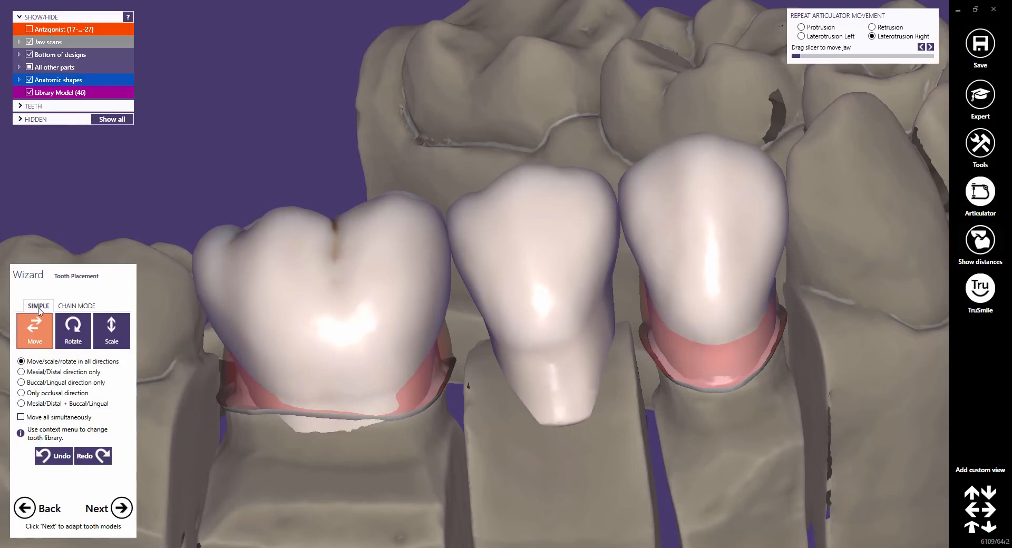
Display the distance colours and lower teeth 46, 45 and 44 one by one to reduce their overlap with the antagonist
{"action": "left_click", "coordinate": [980, 241]}
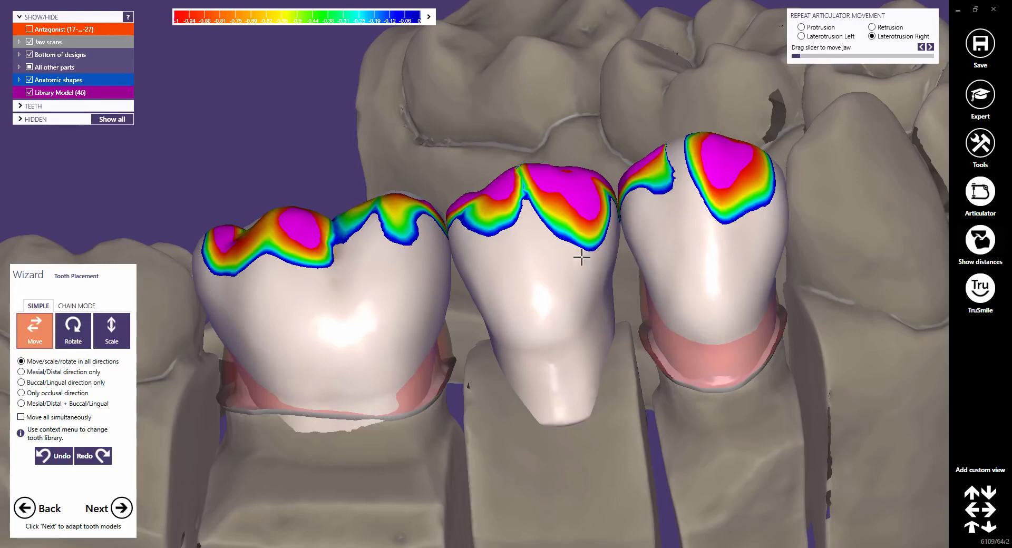
{"action": "left_click_drag", "start_coordinate": [340, 267], "coordinate": [346, 295]}
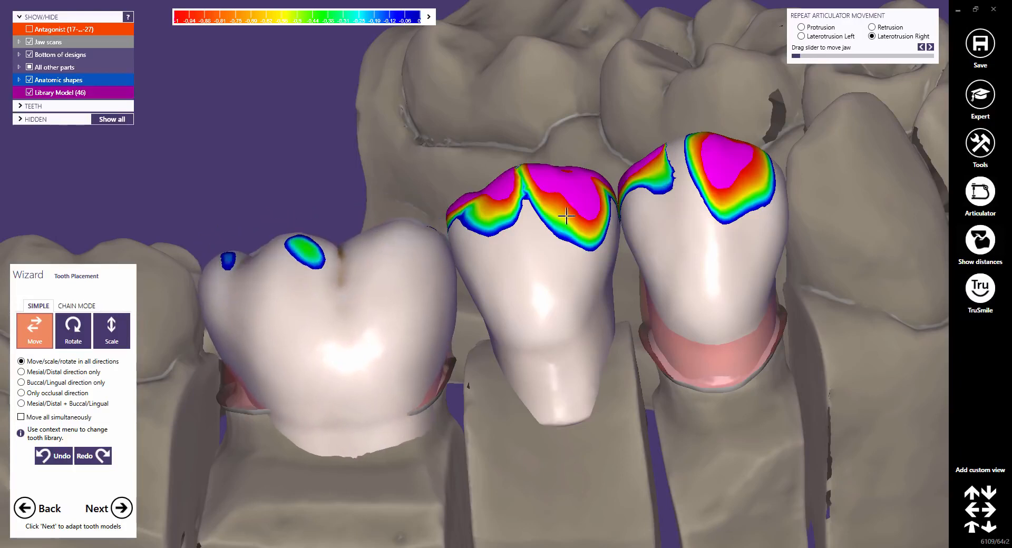
{"action": "left_click_drag", "start_coordinate": [538, 221], "coordinate": [545, 248]}
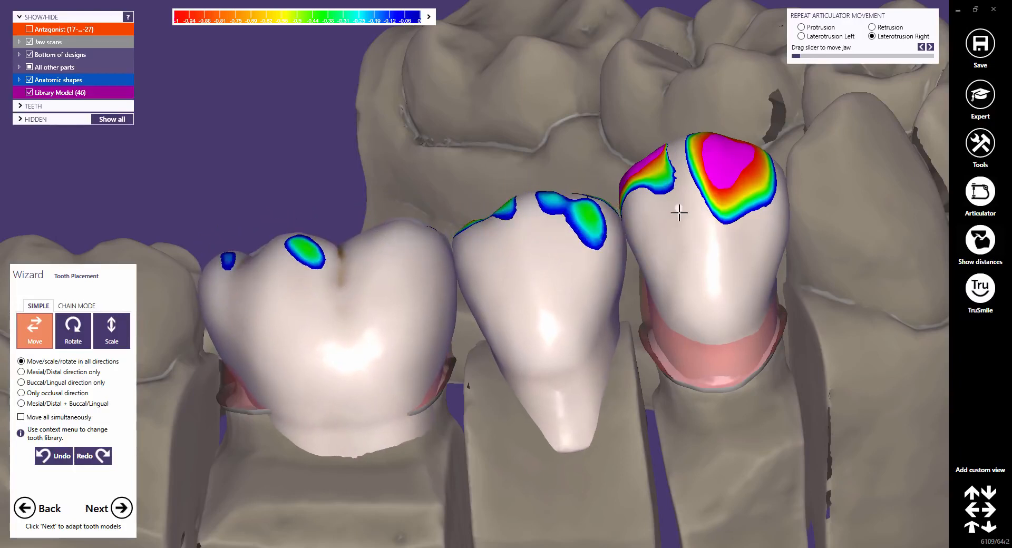
{"action": "left_click_drag", "start_coordinate": [677, 213], "coordinate": [681, 233]}
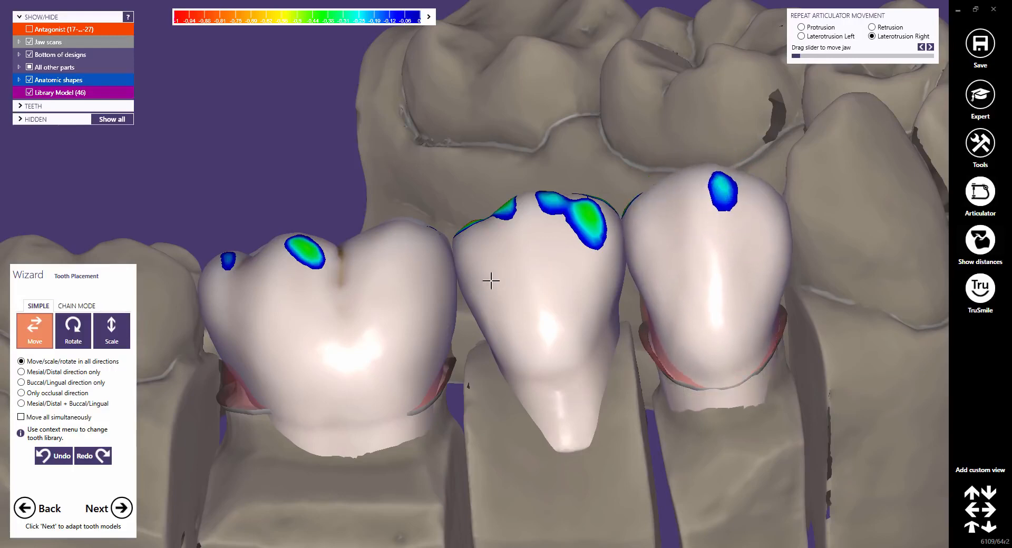
From the occlusal side, shift tooth 46 slightly buccally and fine-tune the positions of teeth 45 and 44
{"action": "right_click_drag", "start_coordinate": [490, 280], "coordinate": [456, 282]}
{"action": "scroll", "coordinate": [465, 192], "scroll_direction": "down", "scroll_amount": 4}
{"action": "middle_click_drag", "start_coordinate": [457, 282], "coordinate": [556, 380]}
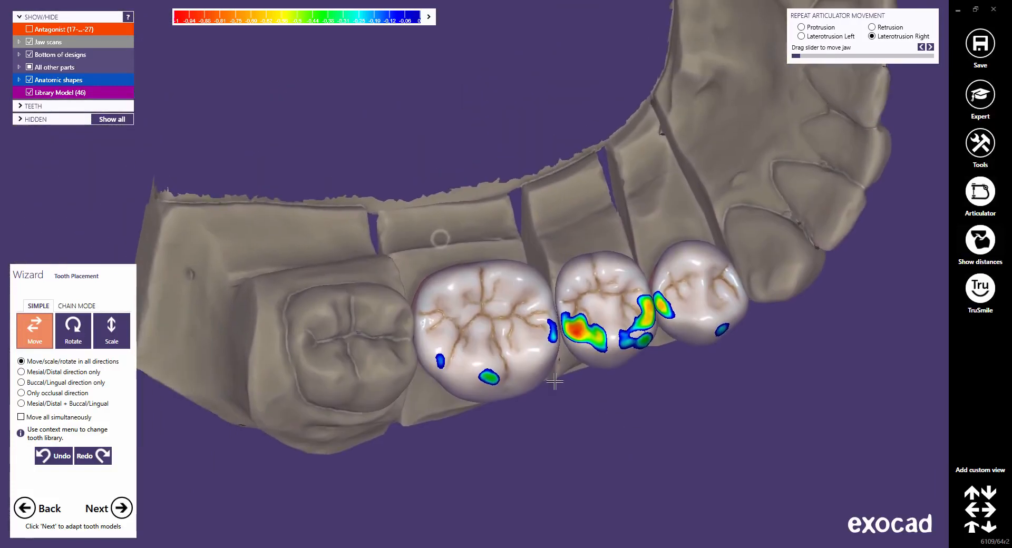
{"action": "right_click_drag", "start_coordinate": [537, 381], "coordinate": [511, 377]}
{"action": "left_click_drag", "start_coordinate": [443, 318], "coordinate": [443, 329]}
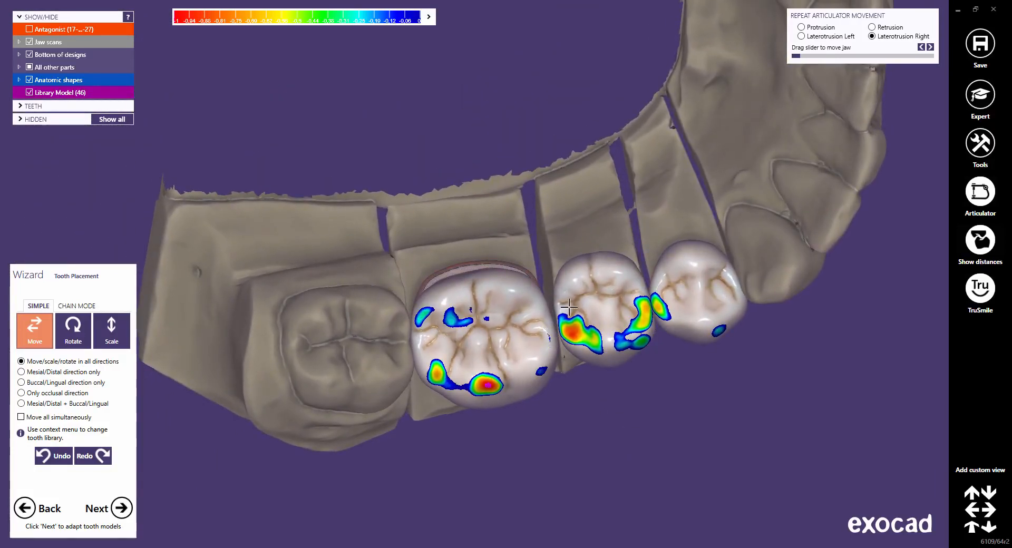
{"action": "left_click_drag", "start_coordinate": [569, 312], "coordinate": [582, 300]}
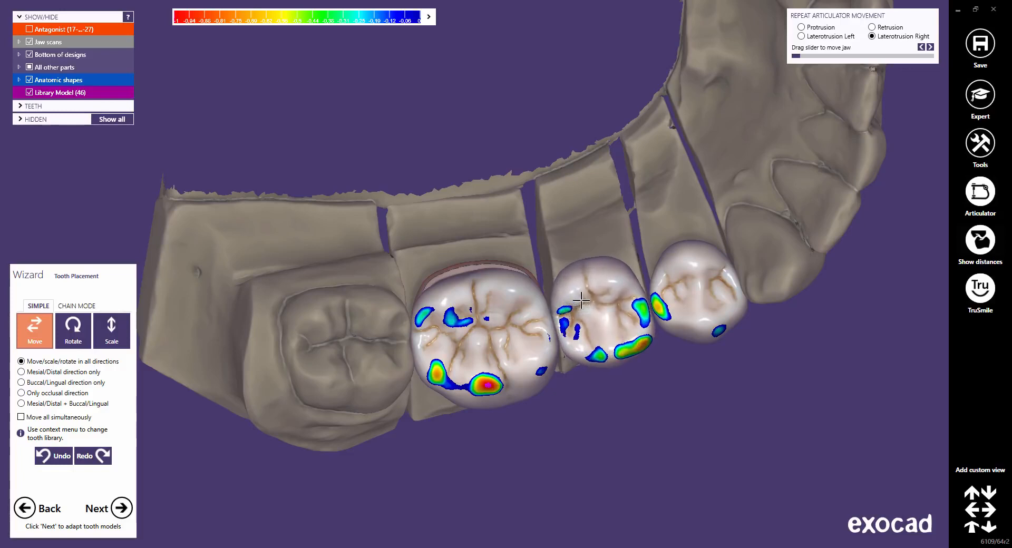
{"action": "left_click_drag", "start_coordinate": [662, 288], "coordinate": [657, 293]}
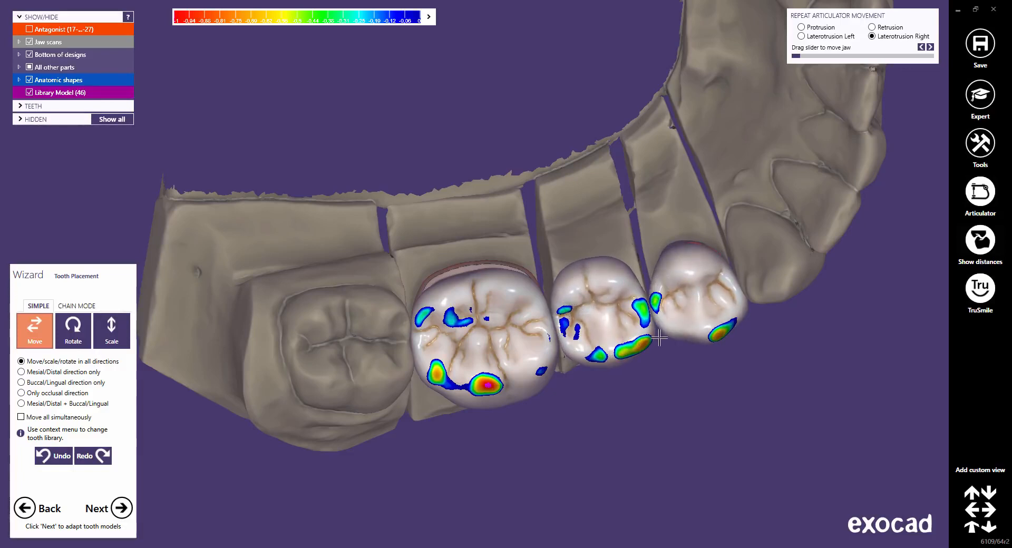
Viewed from the front, correct the buccal-lingual placement of teeth 44 and 45 to follow the arch
{"action": "right_click_drag", "start_coordinate": [634, 352], "coordinate": [509, 227]}
{"action": "left_click_drag", "start_coordinate": [498, 207], "coordinate": [511, 204]}
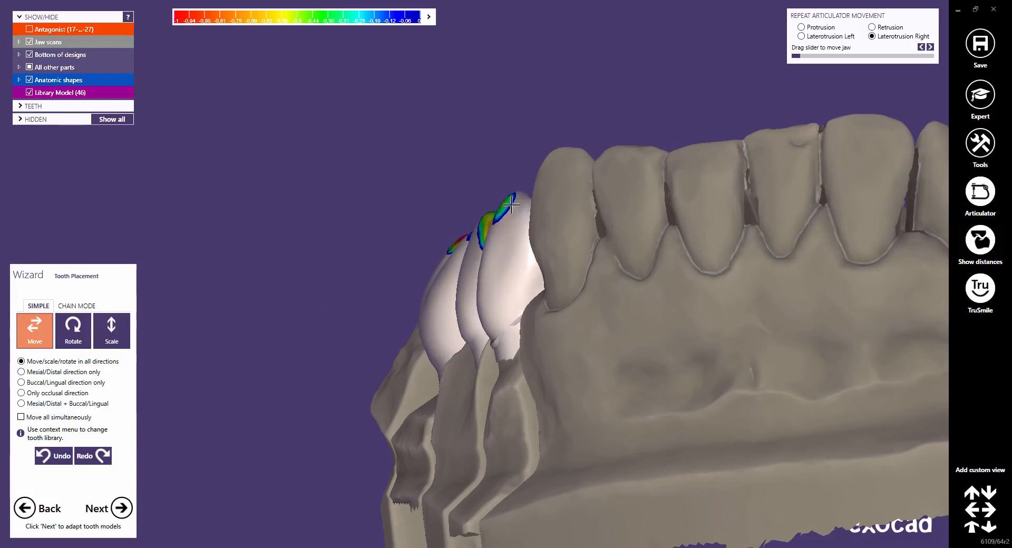
{"action": "left_click_drag", "start_coordinate": [498, 247], "coordinate": [464, 267]}
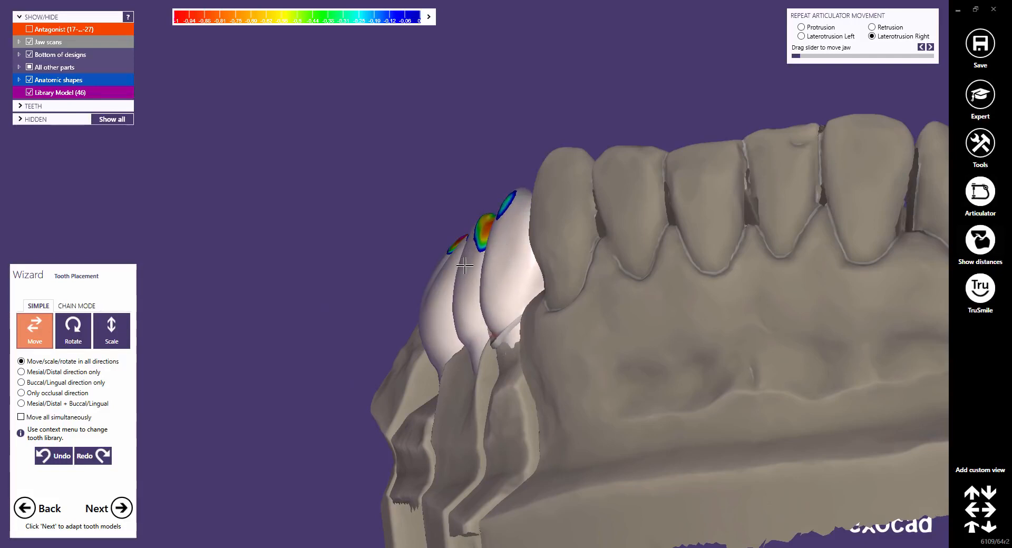
From the buccal side, lower the mesial side of tooth 46 slightly and nudge tooth 45
{"action": "right_click_drag", "start_coordinate": [445, 275], "coordinate": [448, 293]}
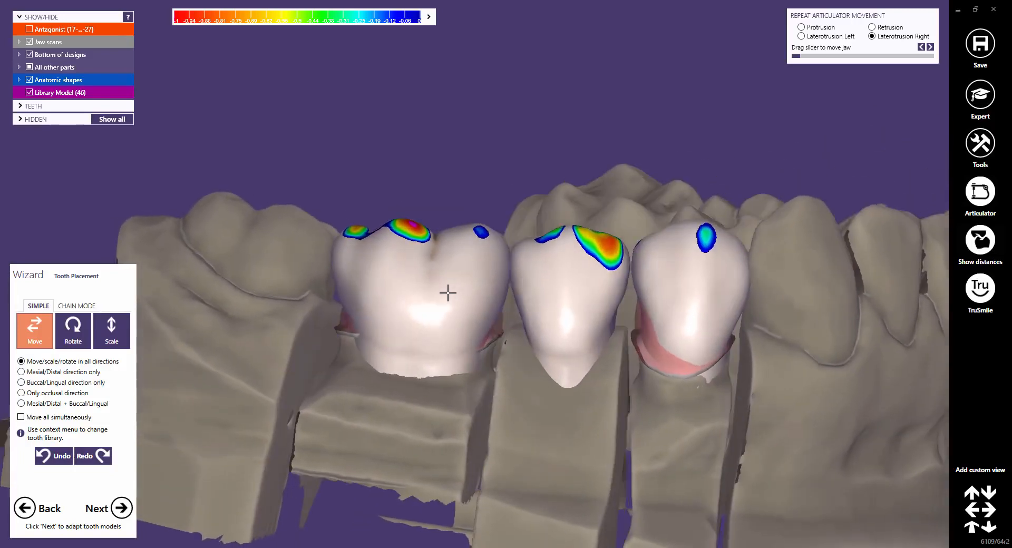
{"action": "left_click_drag", "start_coordinate": [498, 234], "coordinate": [488, 256]}
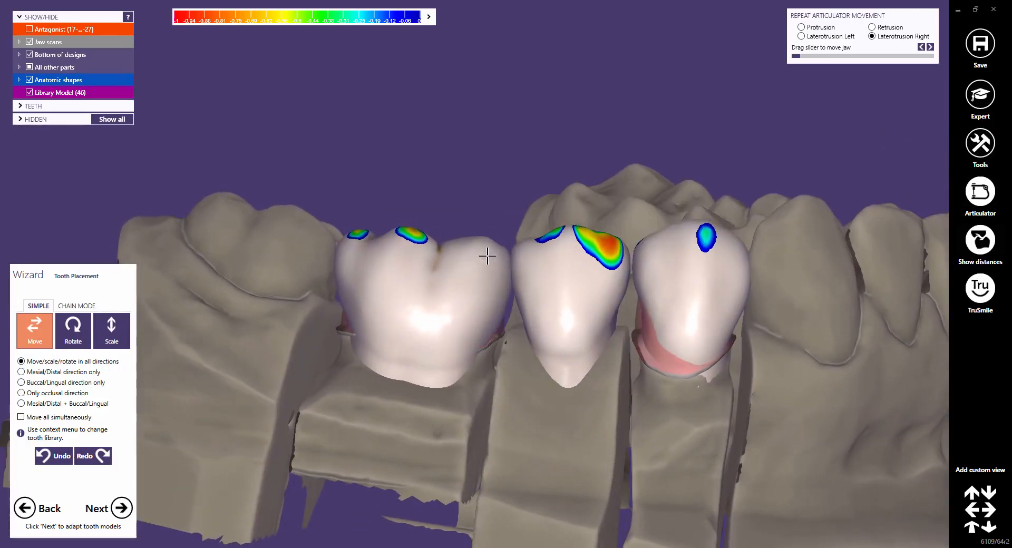
{"action": "middle_click", "coordinate": [503, 269]}
{"action": "mouse_move", "coordinate": [503, 270]}
{"action": "right_mouse_down"}
{"action": "mouse_move", "coordinate": [505, 293]}
{"action": "mouse_move", "coordinate": [506, 277]}
{"action": "right_mouse_up"}
{"action": "left_click_drag", "start_coordinate": [546, 251], "coordinate": [550, 251]}
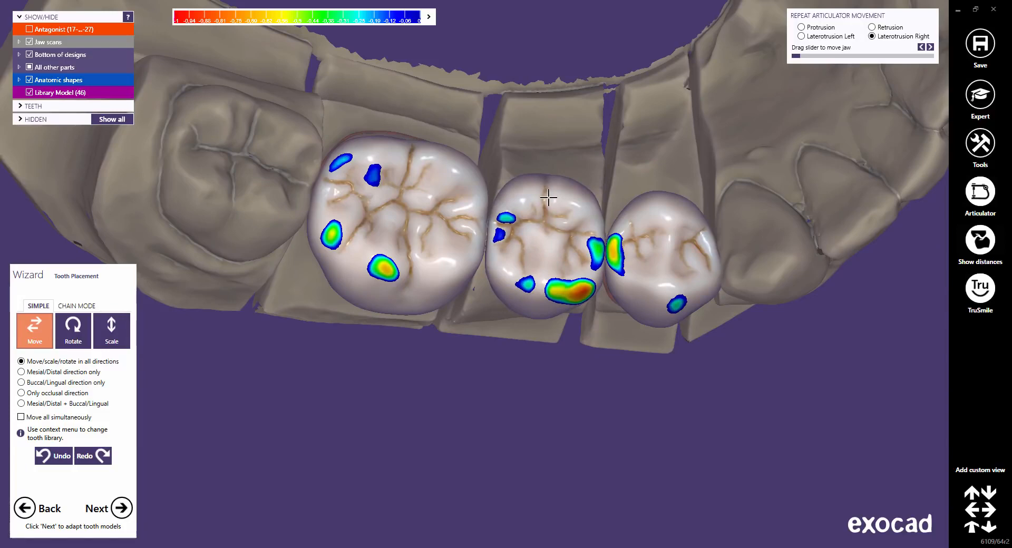
Check the three placed teeth from the occlusal and buccal sides and proceed to the free-forming stage
{"action": "right_click_drag", "start_coordinate": [548, 197], "coordinate": [543, 324]}
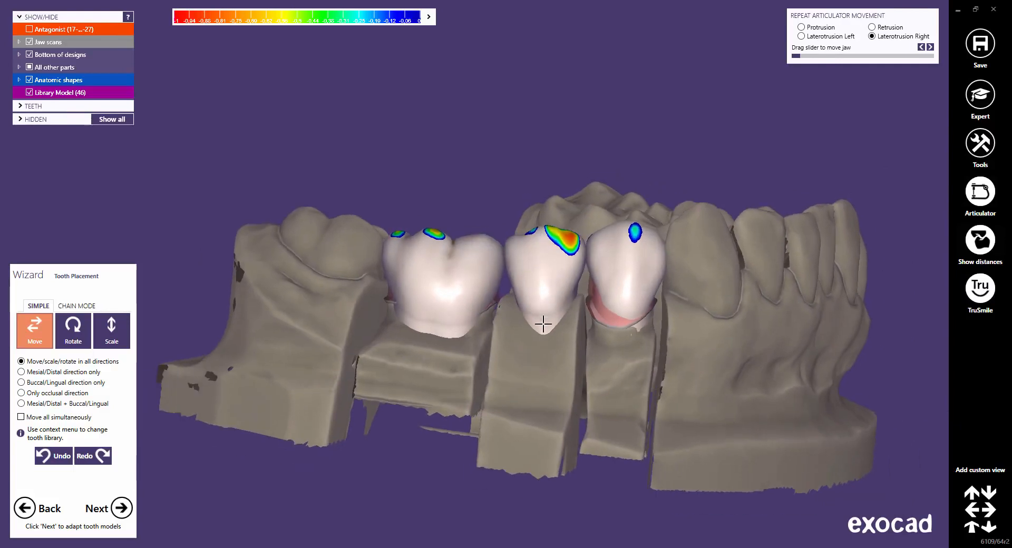
{"action": "right_click_drag", "start_coordinate": [551, 373], "coordinate": [555, 361]}
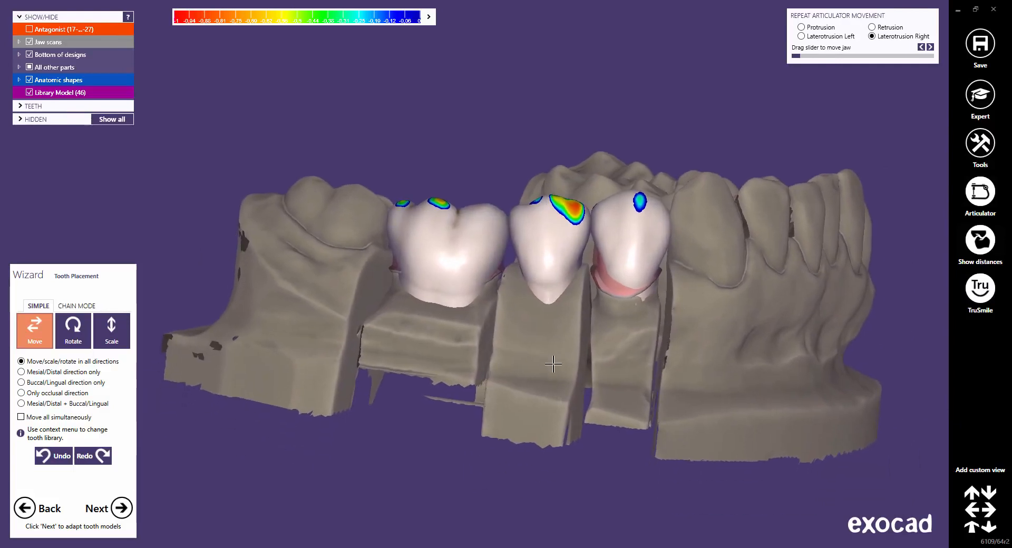
{"action": "left_click", "coordinate": [126, 514]}
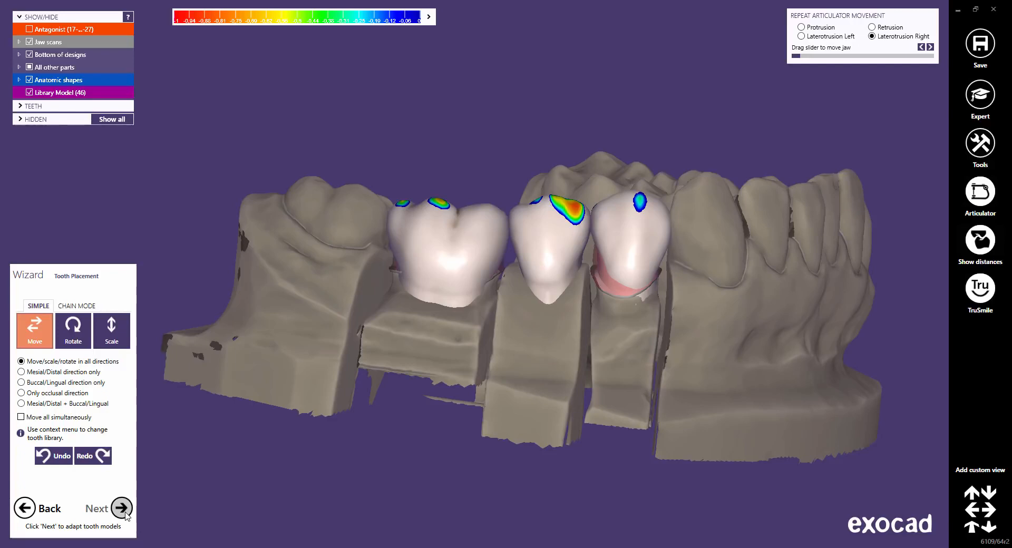
{"action": "left_click", "coordinate": [122, 508]}
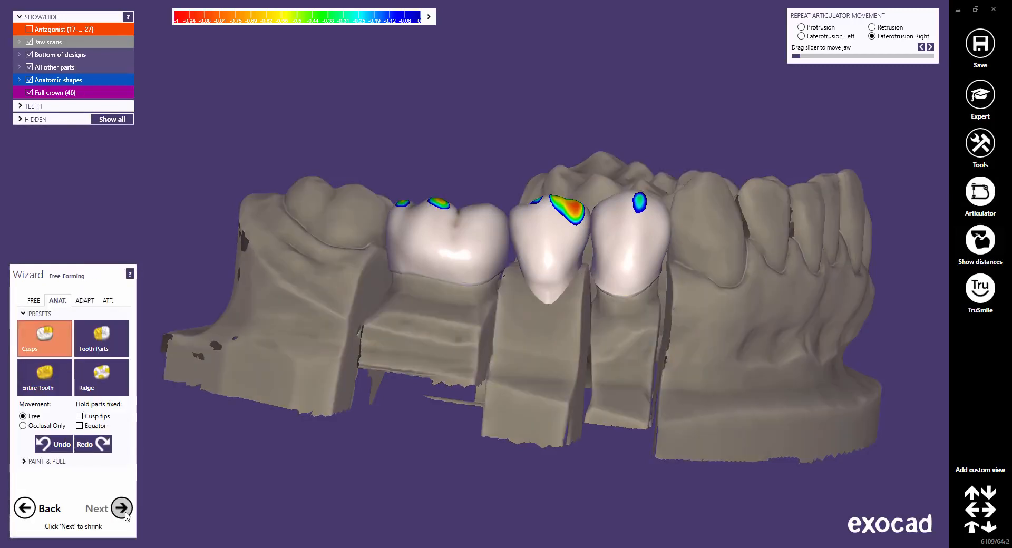
Show the antagonist and raise the mesiobuccal cusp of crown 46 slightly using the Cusps preset
{"action": "left_click", "coordinate": [55, 30]}
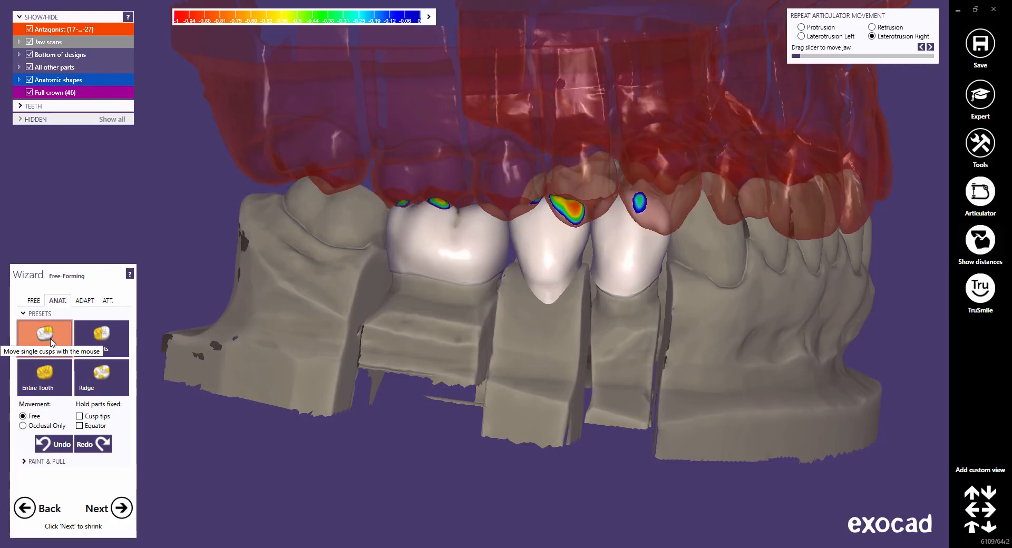
{"action": "right_click_drag", "start_coordinate": [460, 234], "coordinate": [485, 226]}
{"action": "scroll", "coordinate": [507, 217], "scroll_direction": "up", "scroll_amount": 3}
{"action": "scroll", "coordinate": [507, 218], "scroll_direction": "up", "scroll_amount": 3}
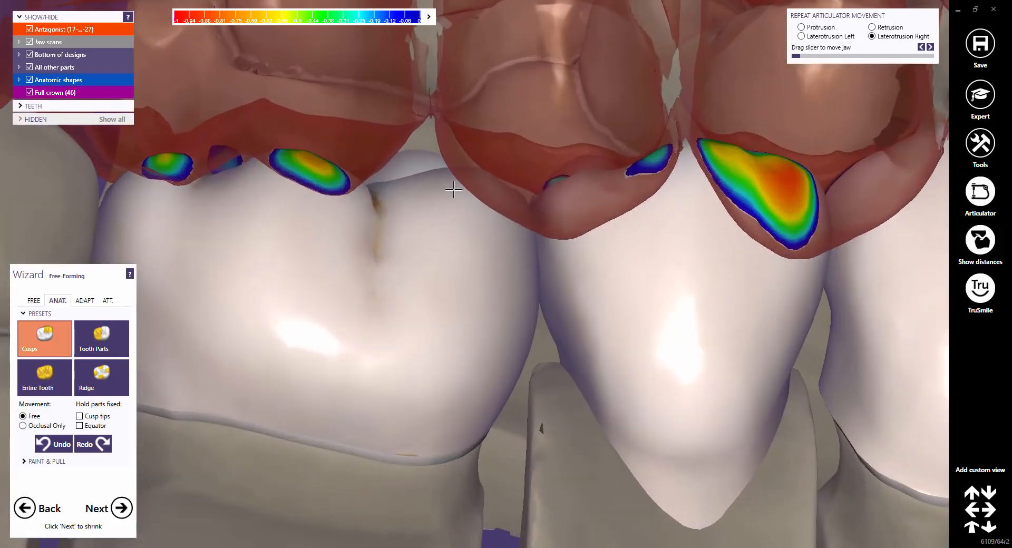
{"action": "left_click_drag", "start_coordinate": [453, 190], "coordinate": [456, 171]}
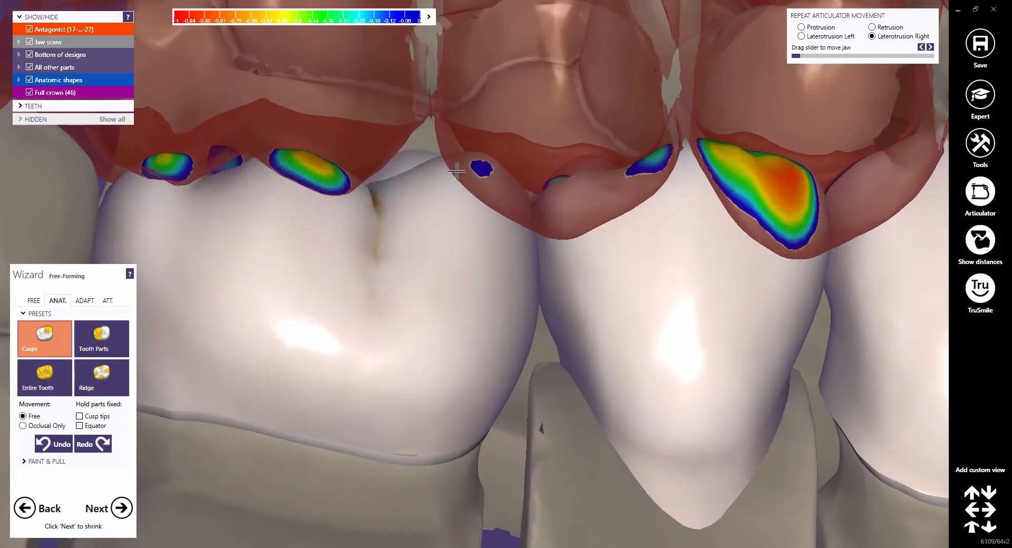
Using the Tooth Parts preset, reshape the distolingual part of crown 46 and raise it slightly toward the antagonist
{"action": "right_click_drag", "start_coordinate": [456, 171], "coordinate": [429, 196]}
{"action": "scroll", "coordinate": [441, 196], "scroll_direction": "down", "scroll_amount": 4}
{"action": "middle_click_drag", "start_coordinate": [415, 214], "coordinate": [452, 218]}
{"action": "right_click_drag", "start_coordinate": [452, 217], "coordinate": [453, 217]}
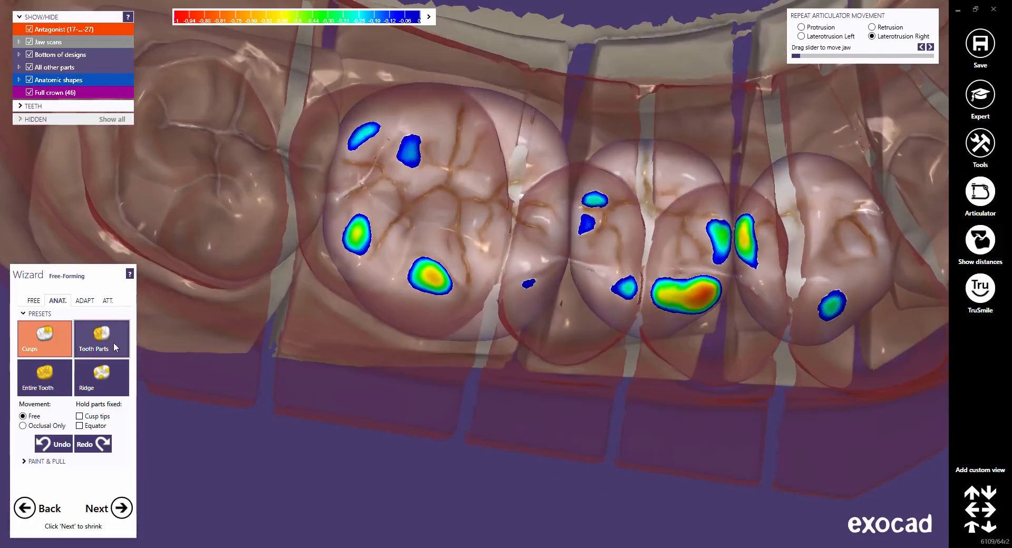
{"action": "left_click", "coordinate": [114, 347]}
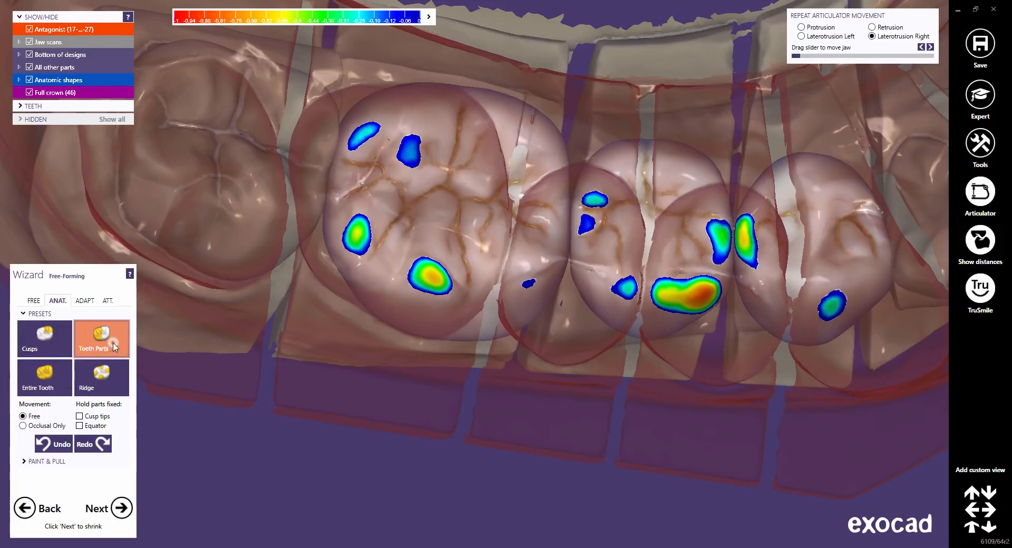
{"action": "left_click_drag", "start_coordinate": [380, 140], "coordinate": [424, 124]}
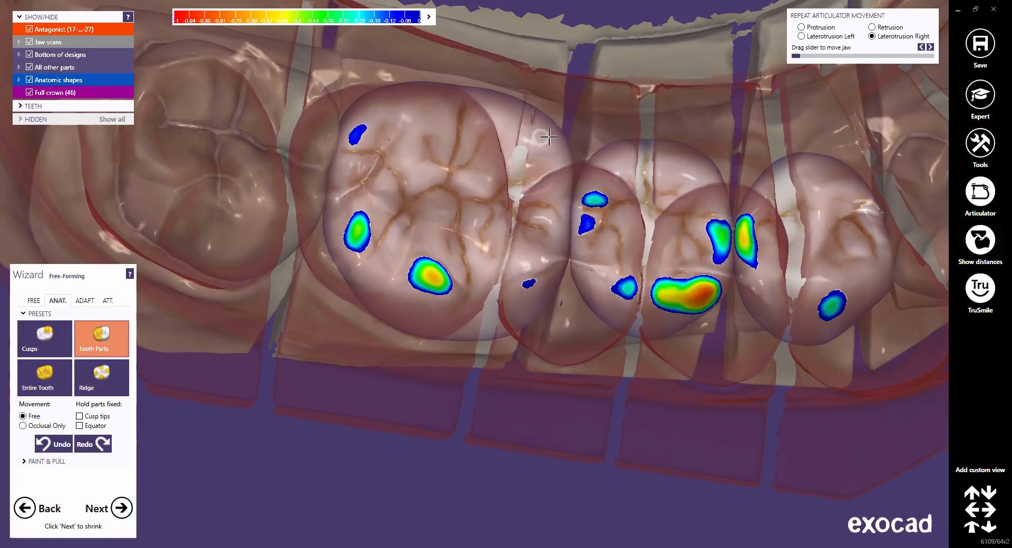
{"action": "right_click_drag", "start_coordinate": [466, 203], "coordinate": [459, 217]}
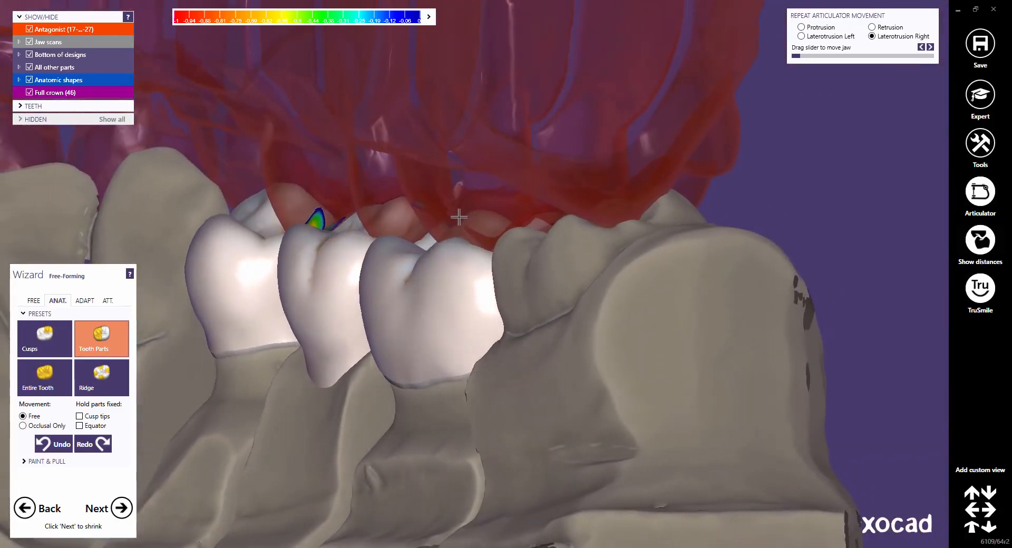
{"action": "left_click_drag", "start_coordinate": [448, 243], "coordinate": [437, 233]}
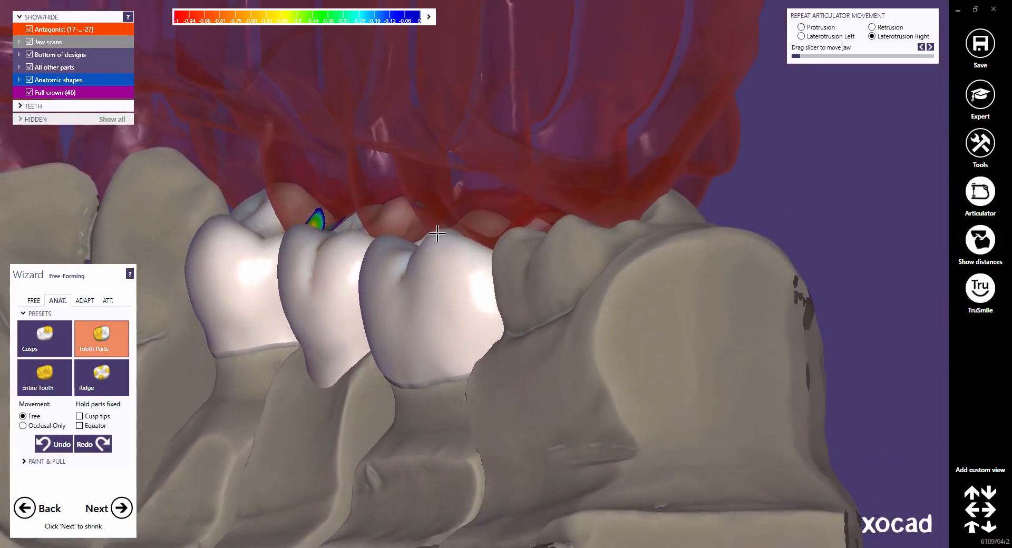
Lower the mesial part of tooth 45's buccal cusp slightly to reduce its overlap with the antagonist
{"action": "right_click_drag", "start_coordinate": [442, 256], "coordinate": [443, 255]}
{"action": "scroll", "coordinate": [585, 265], "scroll_direction": "up", "scroll_amount": 2}
{"action": "left_click_drag", "start_coordinate": [754, 210], "coordinate": [750, 226]}
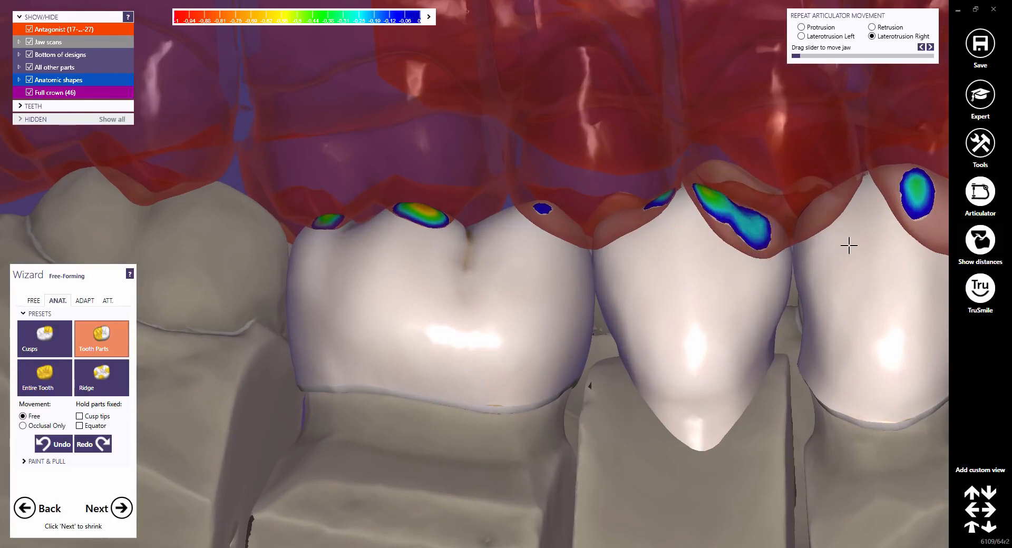
Hide the antagonist and examine the contact areas on teeth 44 to 46 from the buccal and occlusal sides
{"action": "middle_click", "coordinate": [848, 245]}
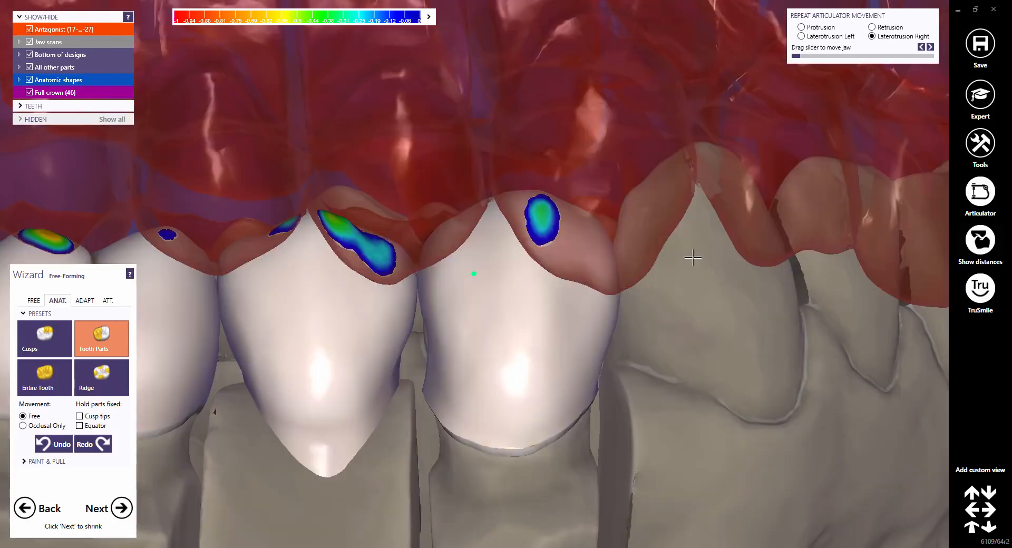
{"action": "left_click", "coordinate": [29, 29]}
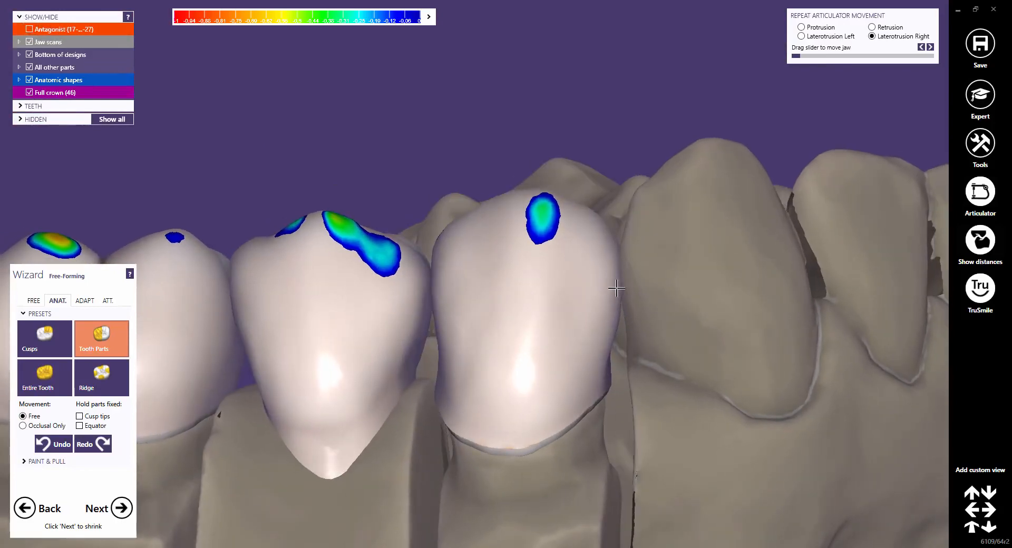
{"action": "right_click_drag", "start_coordinate": [616, 288], "coordinate": [620, 265]}
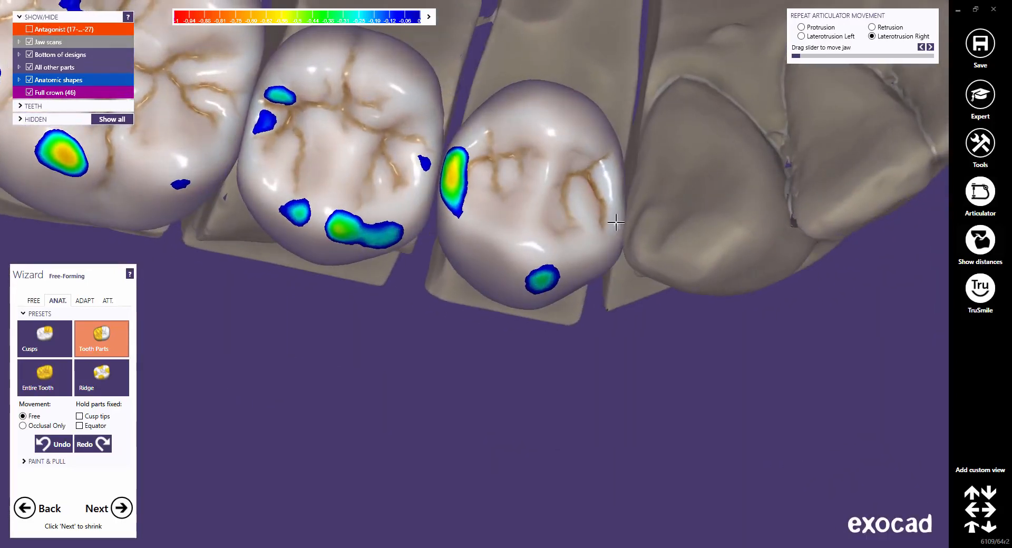
{"action": "right_click_drag", "start_coordinate": [605, 228], "coordinate": [612, 242]}
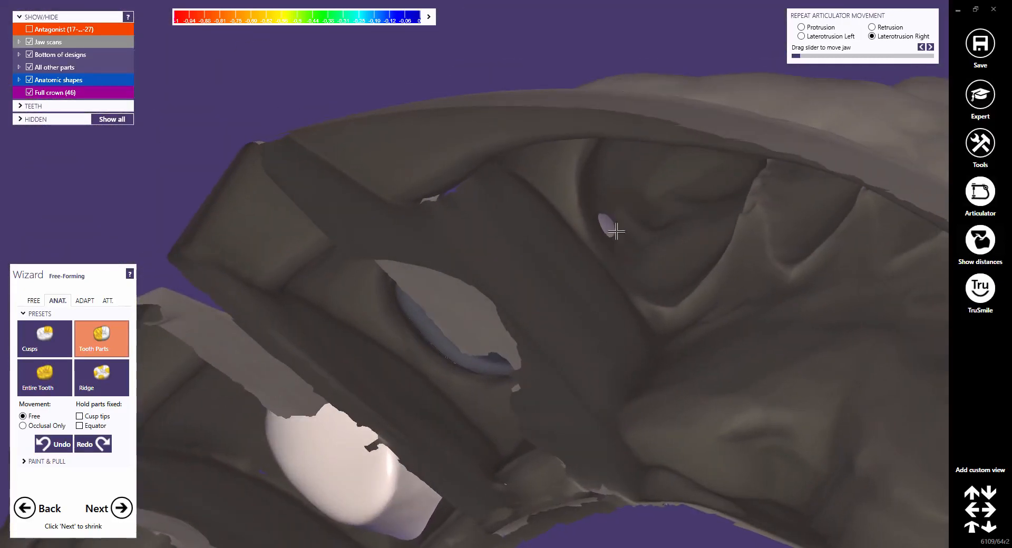
{"action": "scroll", "coordinate": [459, 244], "scroll_direction": "down", "scroll_amount": 8}
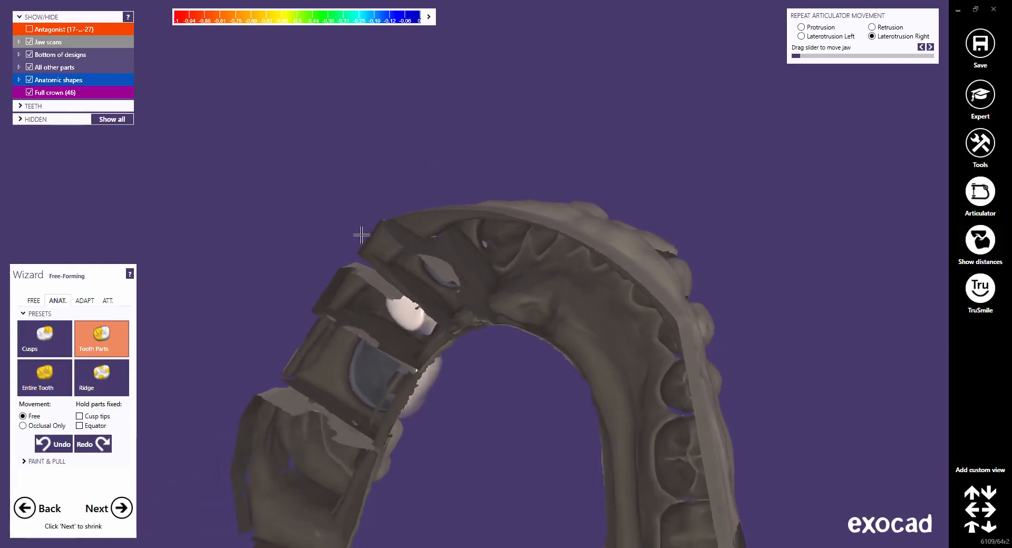
{"action": "mouse_move", "coordinate": [359, 233]}
{"action": "right_mouse_down"}
{"action": "mouse_move", "coordinate": [296, 240]}
{"action": "mouse_move", "coordinate": [316, 219]}
{"action": "mouse_move", "coordinate": [348, 223]}
{"action": "right_mouse_up"}
{"action": "scroll", "coordinate": [473, 243], "scroll_direction": "up", "scroll_amount": 8}
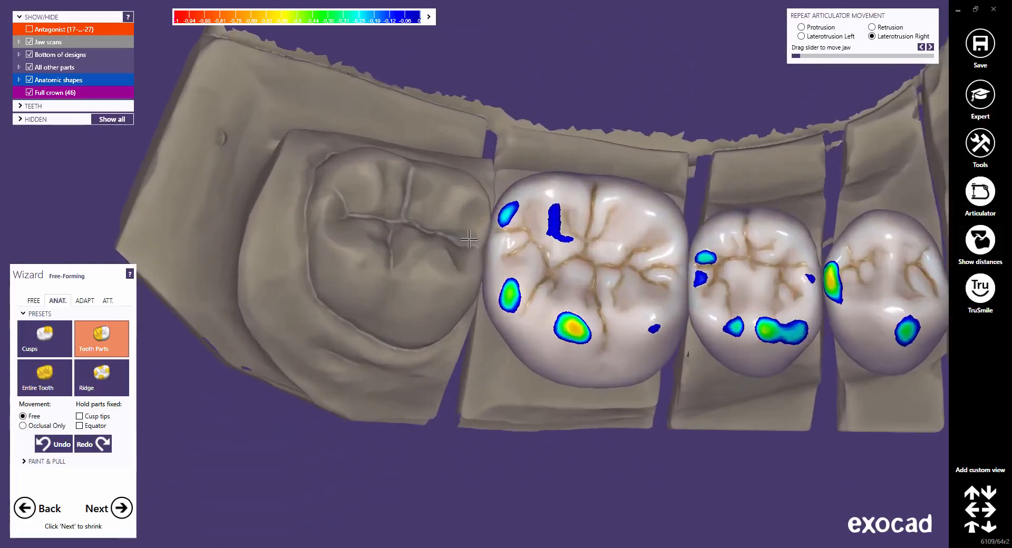
{"action": "right_click_drag", "start_coordinate": [474, 243], "coordinate": [493, 267]}
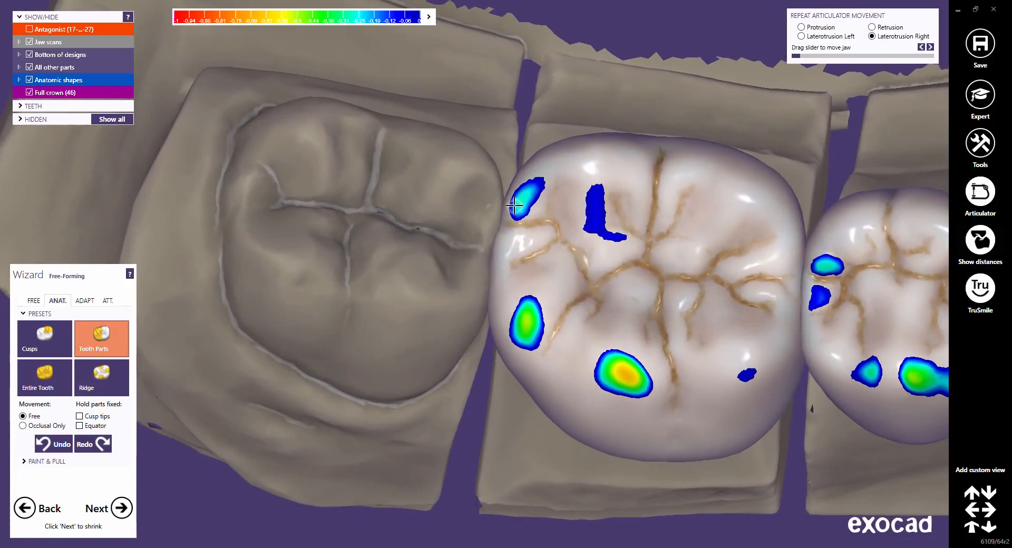
{"action": "right_click_drag", "start_coordinate": [515, 262], "coordinate": [519, 285]}
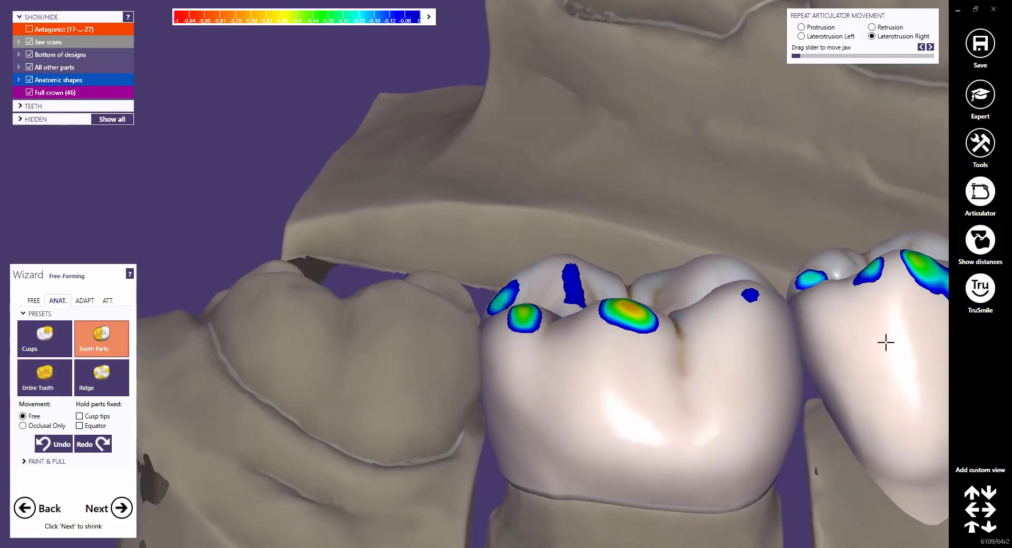
Slightly reshape the base of pontic 45 from below using the Tooth Parts preset
{"action": "right_click_drag", "start_coordinate": [886, 343], "coordinate": [694, 365]}
{"action": "right_click_drag", "start_coordinate": [489, 439], "coordinate": [492, 432]}
{"action": "left_click_drag", "start_coordinate": [504, 352], "coordinate": [497, 385]}
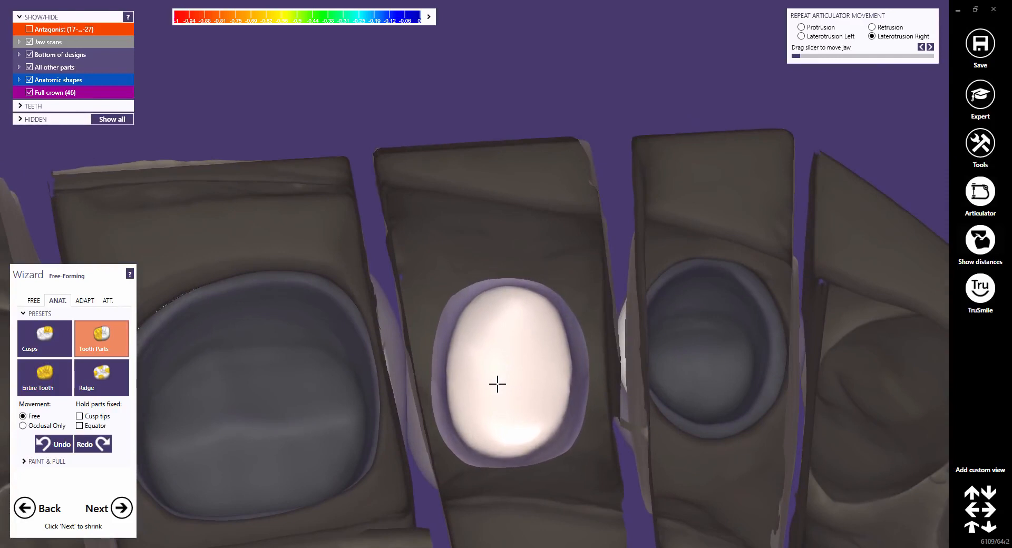
With the cusp tips held fixed, push the distobuccal side of crown 46 slightly inward, checking the bridge from several sides
{"action": "scroll", "coordinate": [508, 299], "scroll_direction": "down", "scroll_amount": 5}
{"action": "right_click_drag", "start_coordinate": [502, 228], "coordinate": [511, 201]}
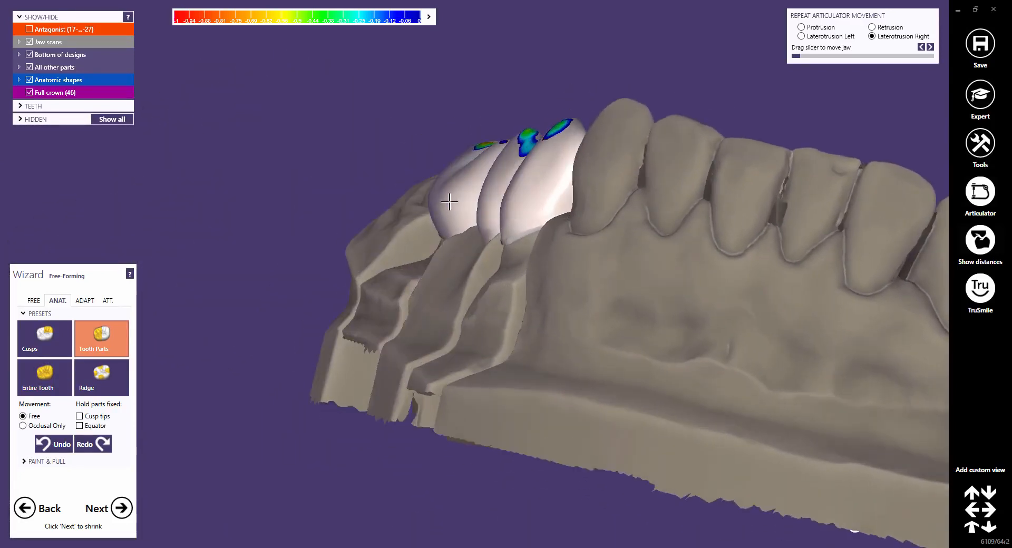
{"action": "middle_click_drag", "start_coordinate": [424, 256], "coordinate": [430, 393]}
{"action": "scroll", "coordinate": [446, 337], "scroll_direction": "up", "scroll_amount": 3}
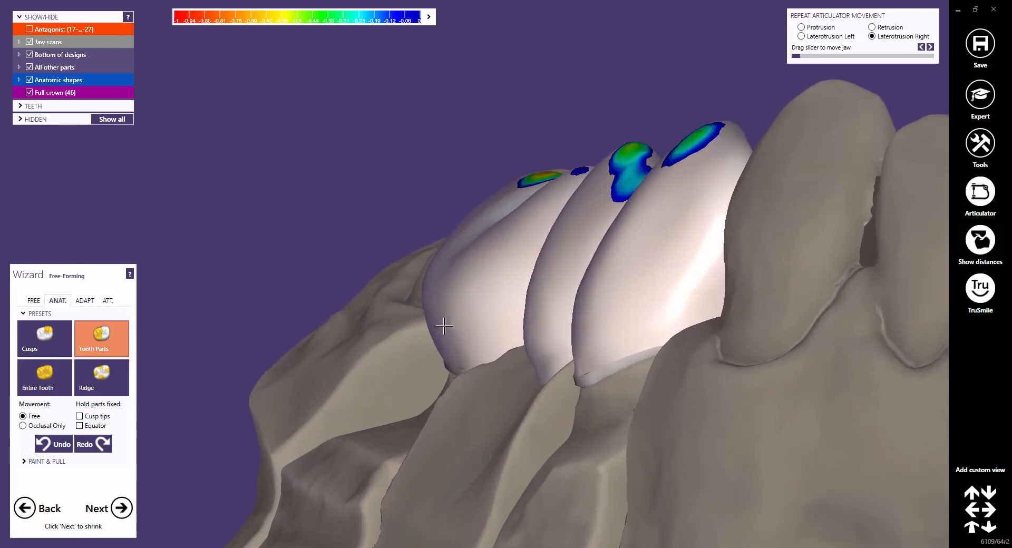
{"action": "left_click", "coordinate": [81, 417]}
{"action": "left_click_drag", "start_coordinate": [425, 296], "coordinate": [454, 296]}
{"action": "right_click_drag", "start_coordinate": [449, 309], "coordinate": [450, 306]}
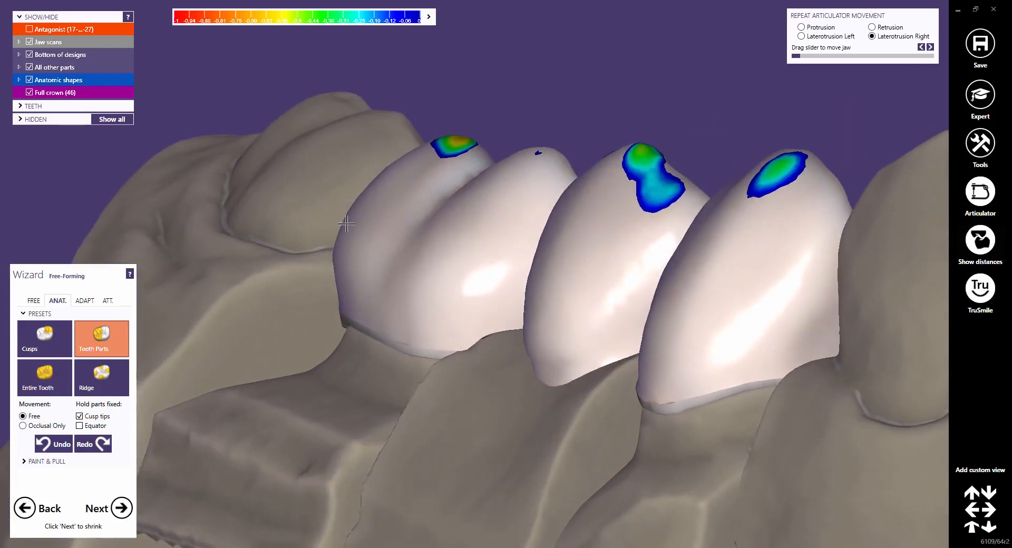
{"action": "left_click_drag", "start_coordinate": [346, 225], "coordinate": [353, 227]}
{"action": "right_click_drag", "start_coordinate": [422, 242], "coordinate": [419, 238]}
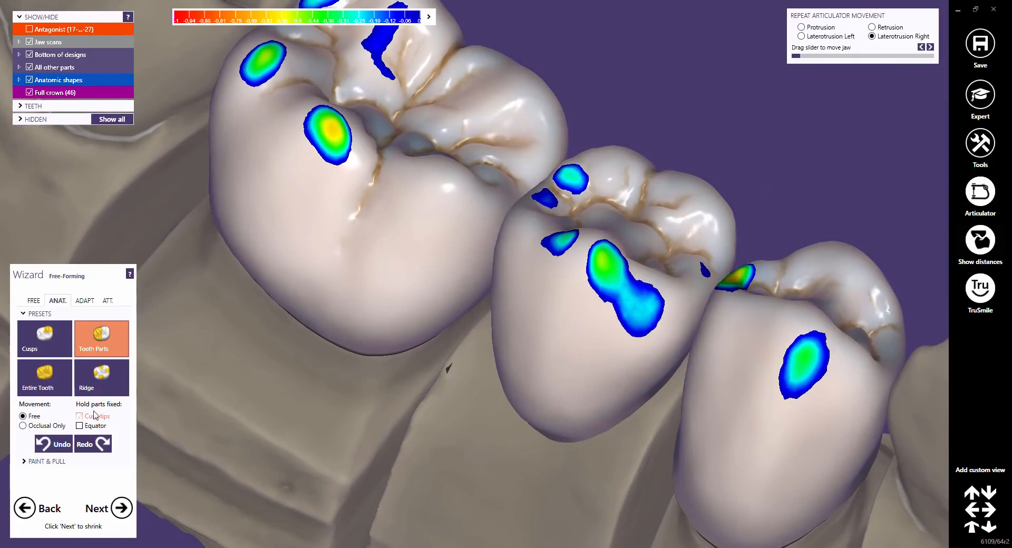
{"action": "right_click_drag", "start_coordinate": [390, 287], "coordinate": [390, 288]}
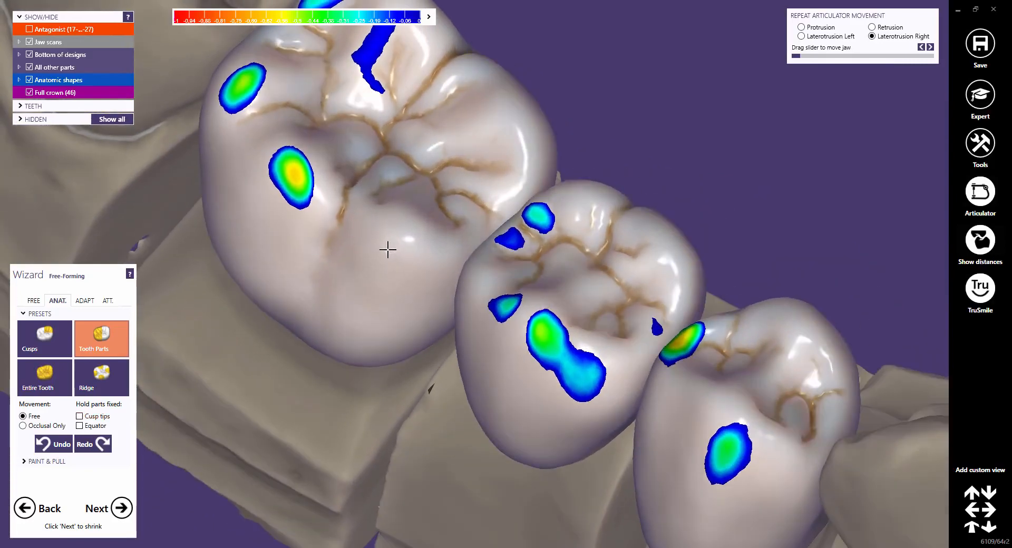
{"action": "right_click_drag", "start_coordinate": [386, 248], "coordinate": [455, 152]}
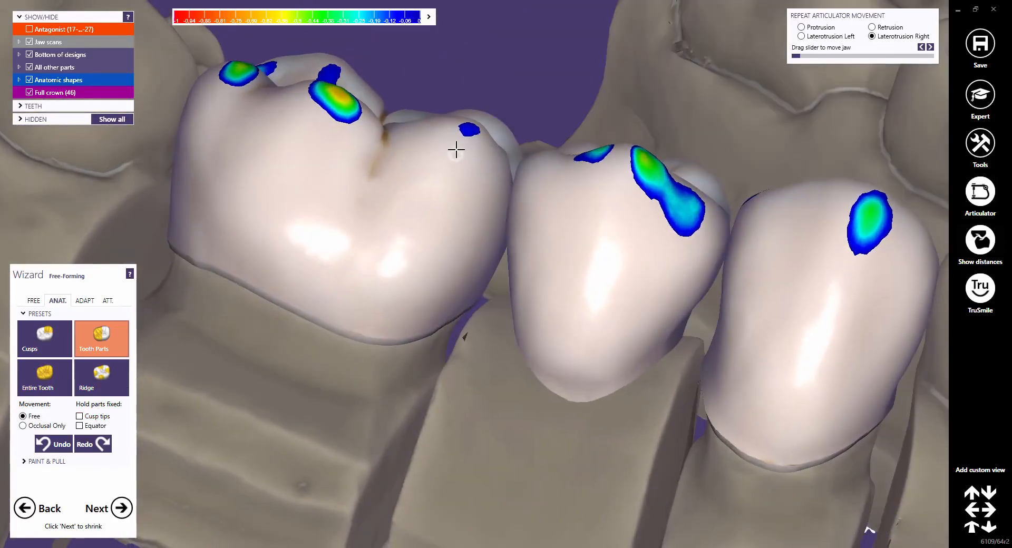
{"action": "scroll", "coordinate": [479, 269], "scroll_direction": "down", "scroll_amount": 5}
{"action": "right_click_drag", "start_coordinate": [513, 361], "coordinate": [514, 333]}
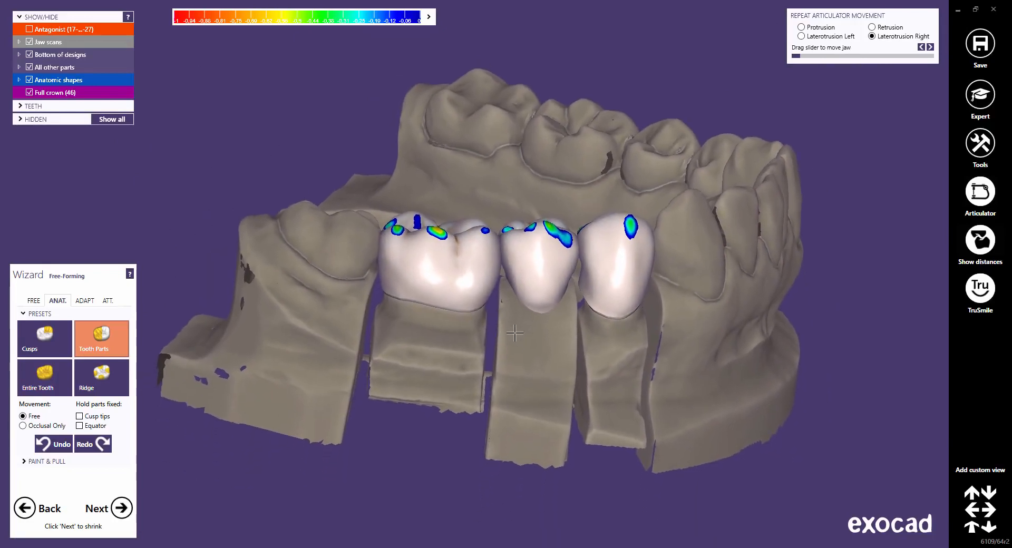
Try reshaping all of crown 46 with the Entire Tooth preset and undo the change
{"action": "left_click", "coordinate": [44, 377]}
{"action": "right_click_drag", "start_coordinate": [461, 278], "coordinate": [461, 285]}
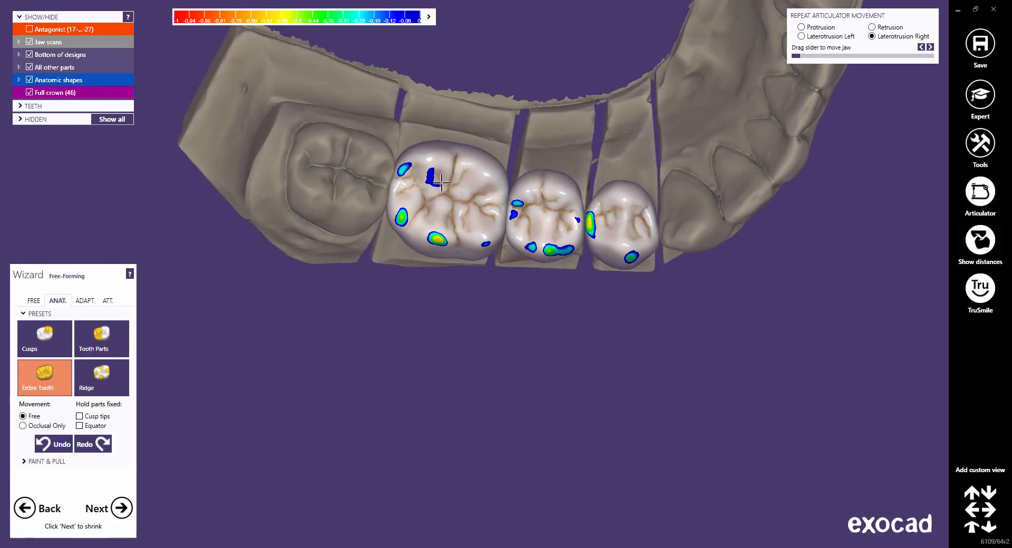
{"action": "left_click_drag", "start_coordinate": [442, 182], "coordinate": [446, 191]}
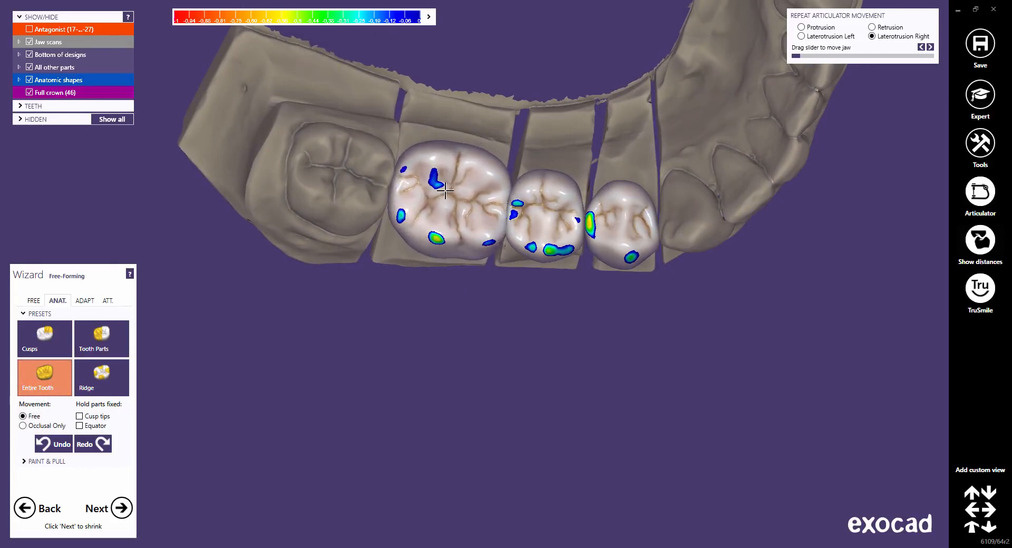
{"action": "left_click", "coordinate": [52, 443]}
Using the Ridge preset, shift the distal marginal ridge of crown 44 slightly toward tooth 45
{"action": "scroll", "coordinate": [433, 196], "scroll_direction": "up", "scroll_amount": 3}
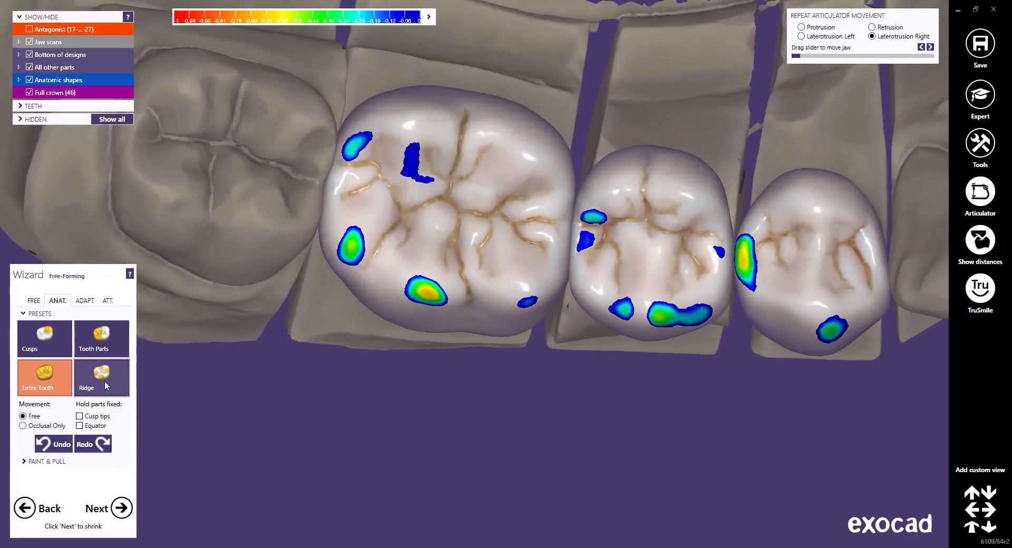
{"action": "left_click", "coordinate": [105, 384]}
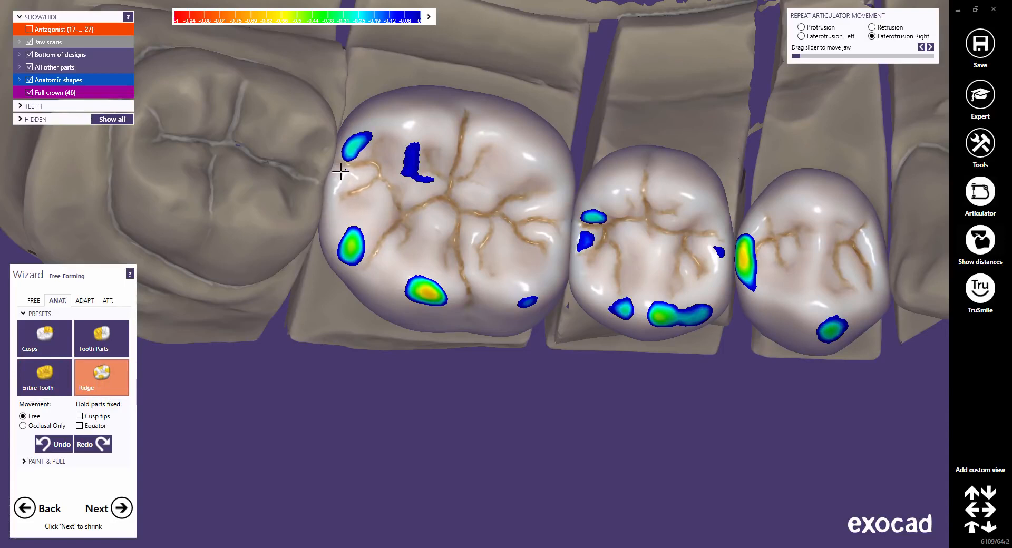
{"action": "left_click_drag", "start_coordinate": [742, 284], "coordinate": [741, 287]}
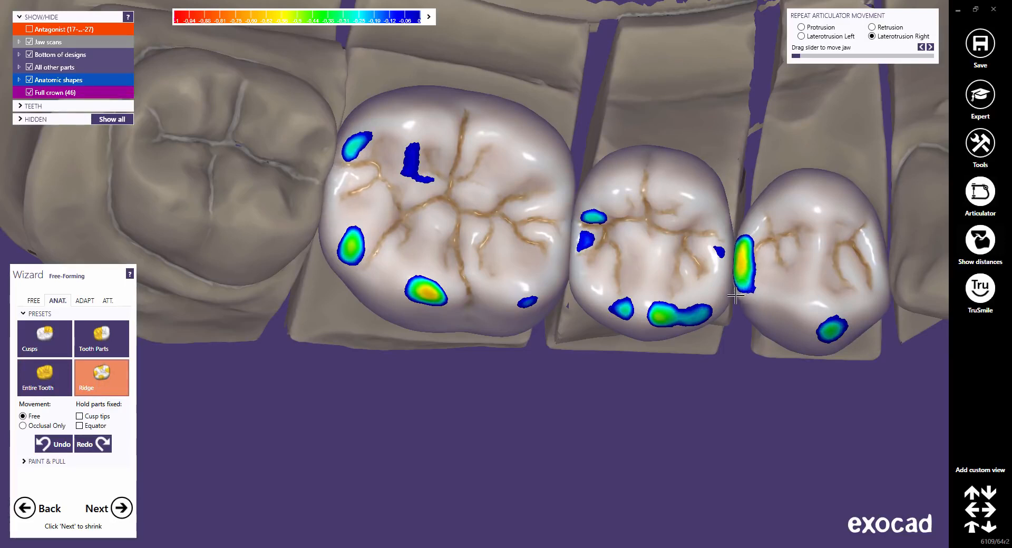
Switch to free Add/Remove shaping with a reduced brush size and maximum strength over the buccal side of crown 46
{"action": "left_click", "coordinate": [33, 301]}
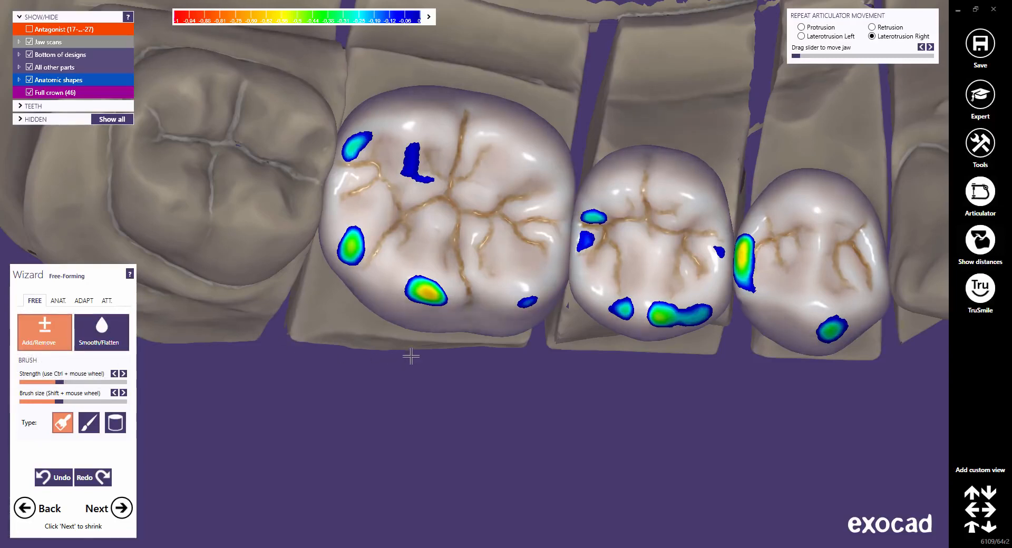
{"action": "right_click_drag", "start_coordinate": [411, 357], "coordinate": [409, 361]}
{"action": "scroll", "coordinate": [414, 365], "scroll_direction": "up", "scroll_amount": 5}
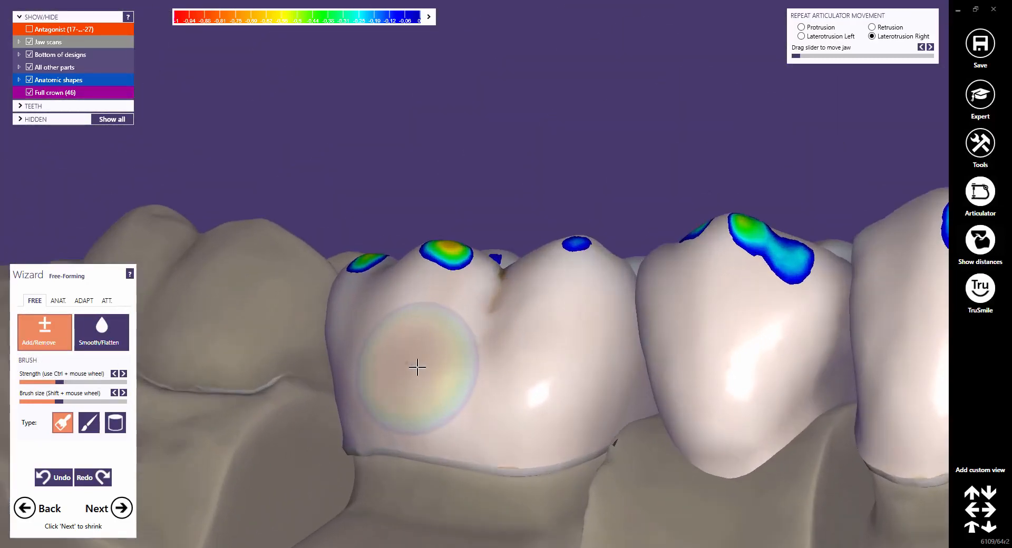
{"action": "scroll", "coordinate": [409, 363], "scroll_direction": "up", "scroll_amount": 4, "text": "shift"}
{"action": "scroll", "coordinate": [409, 363], "scroll_direction": "down", "scroll_amount": 6, "text": "shift"}
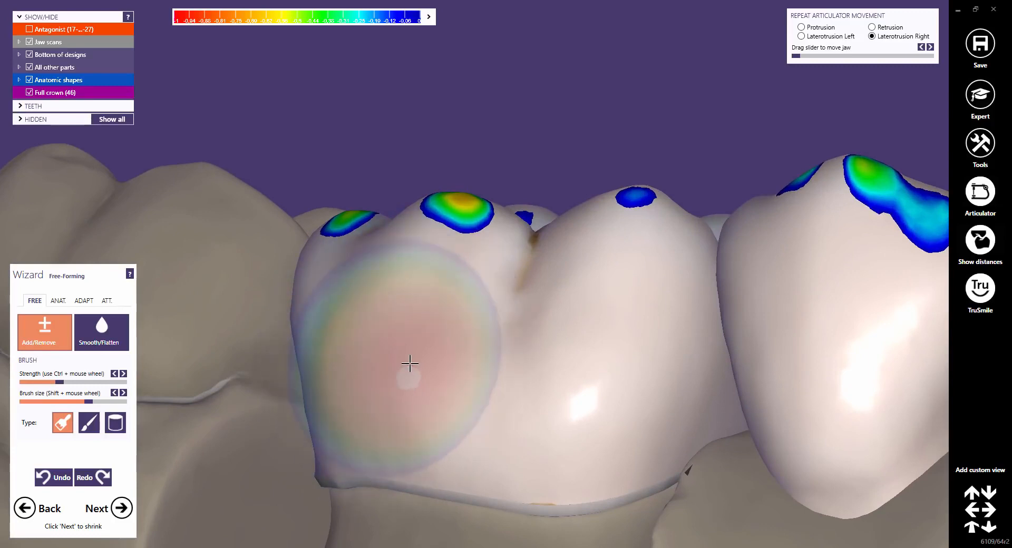
{"action": "scroll", "coordinate": [409, 363], "scroll_direction": "up", "scroll_amount": 7, "text": "ctrl"}
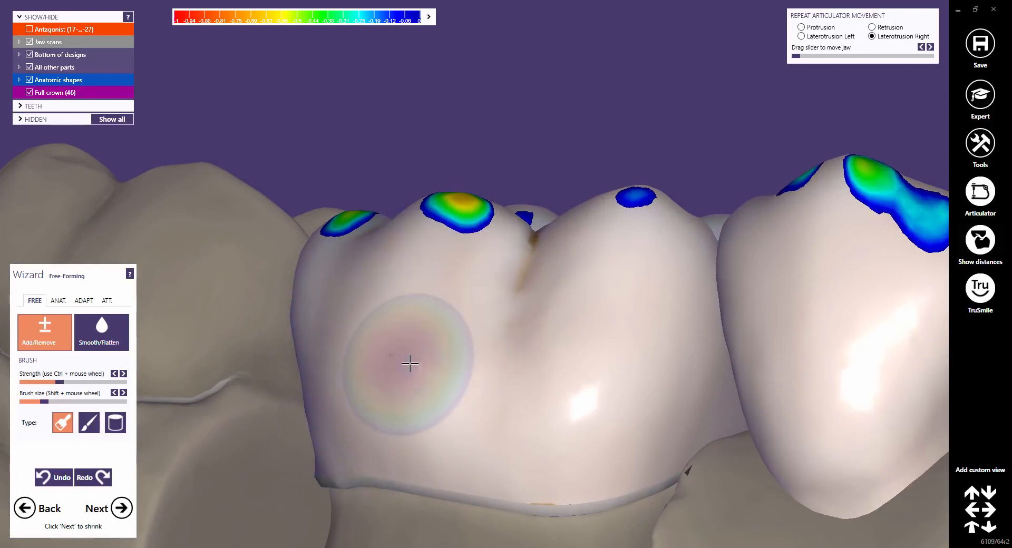
{"action": "scroll", "coordinate": [409, 363], "scroll_direction": "up", "scroll_amount": 2, "text": "shift"}
{"action": "scroll", "coordinate": [409, 363], "scroll_direction": "down", "scroll_amount": 6, "text": "ctrl"}
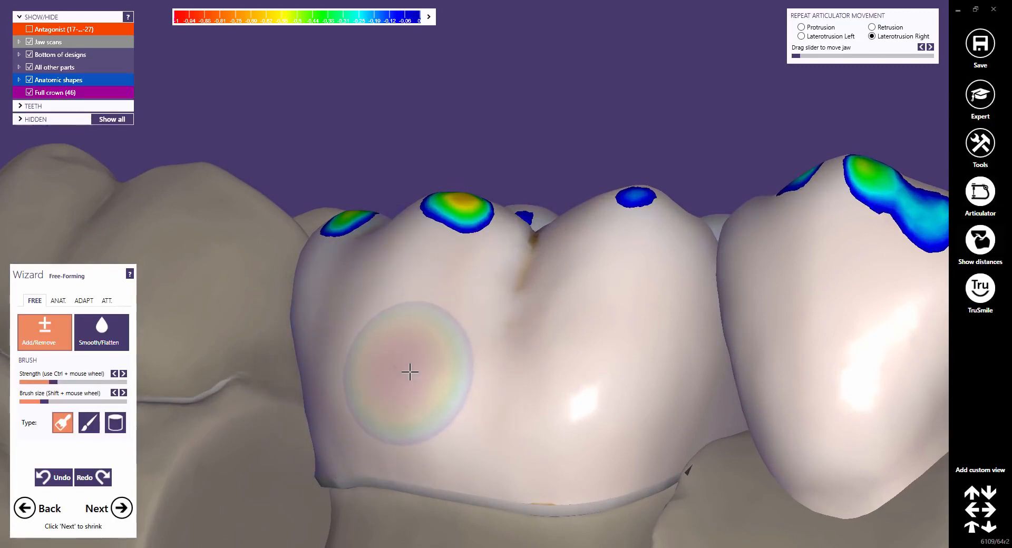
{"action": "scroll", "coordinate": [409, 370], "scroll_direction": "up", "scroll_amount": 6, "text": "ctrl"}
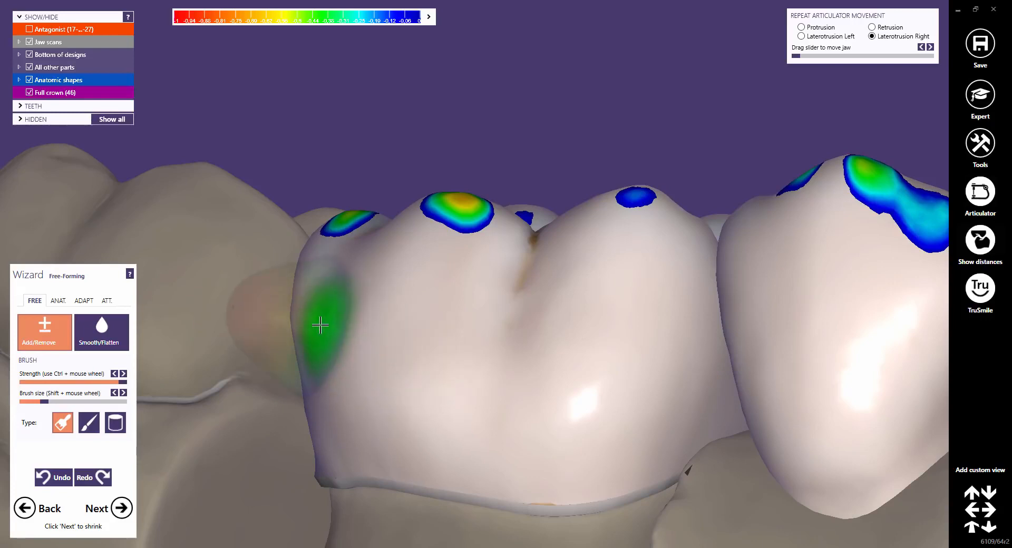
Try adding and then removing material on the distobuccal surface of crown 46, undoing each stroke
{"action": "left_click_drag", "start_coordinate": [320, 325], "coordinate": [312, 329]}
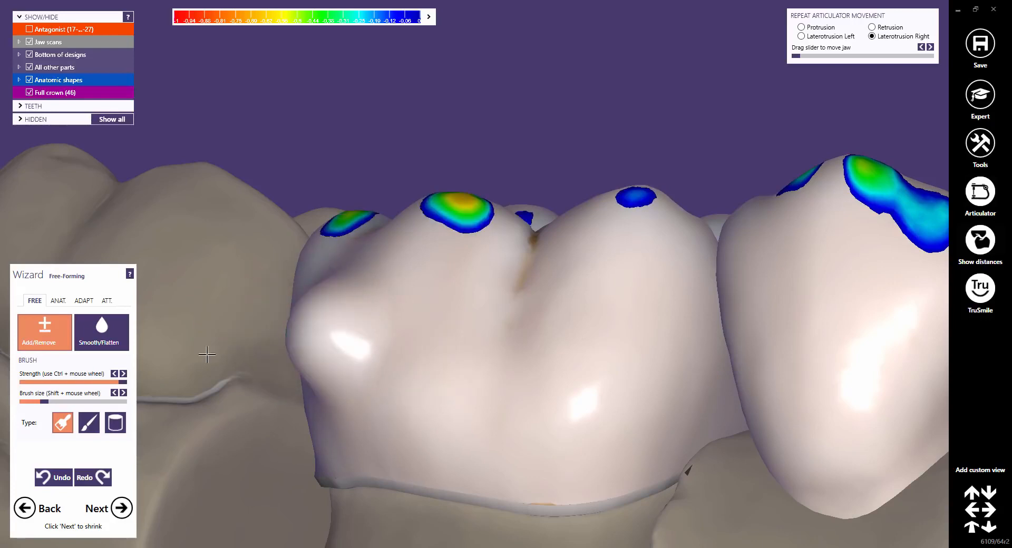
{"action": "left_click", "coordinate": [56, 481]}
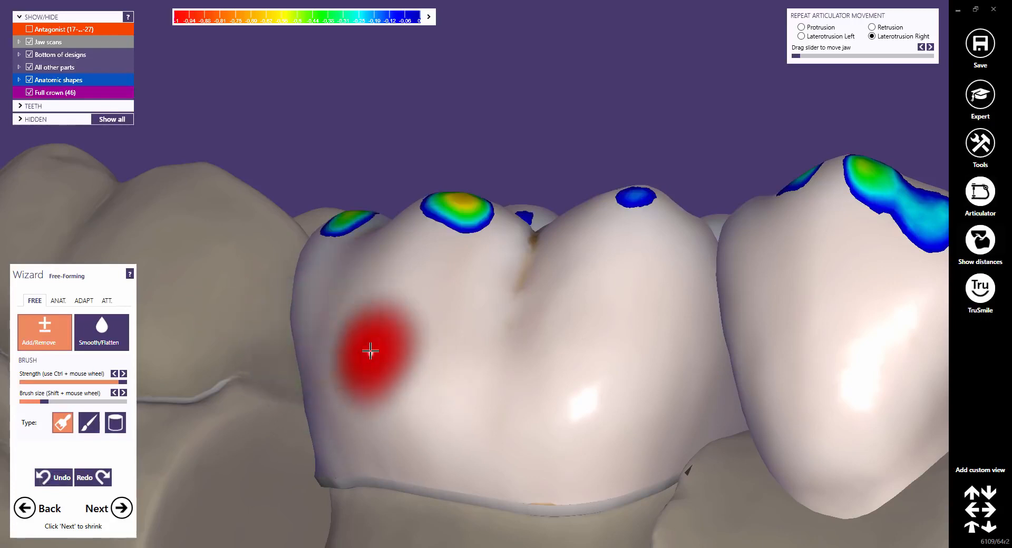
{"action": "mouse_move", "coordinate": [371, 351]}
{"action": "left_mouse_down", "text": "shift"}
{"action": "mouse_move", "coordinate": [384, 349]}
{"action": "mouse_move", "coordinate": [369, 350]}
{"action": "left_mouse_up", "text": "shift"}
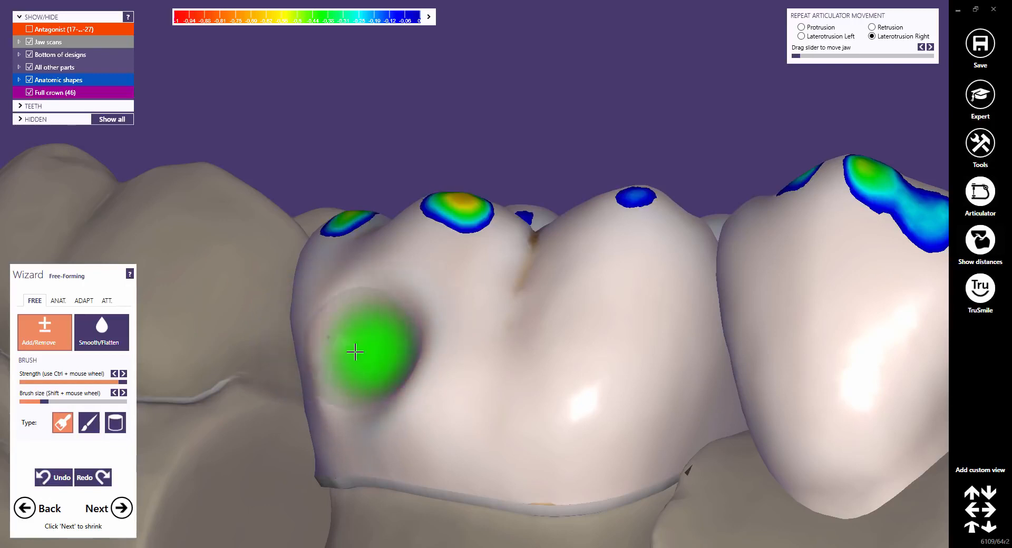
{"action": "left_click", "coordinate": [58, 479]}
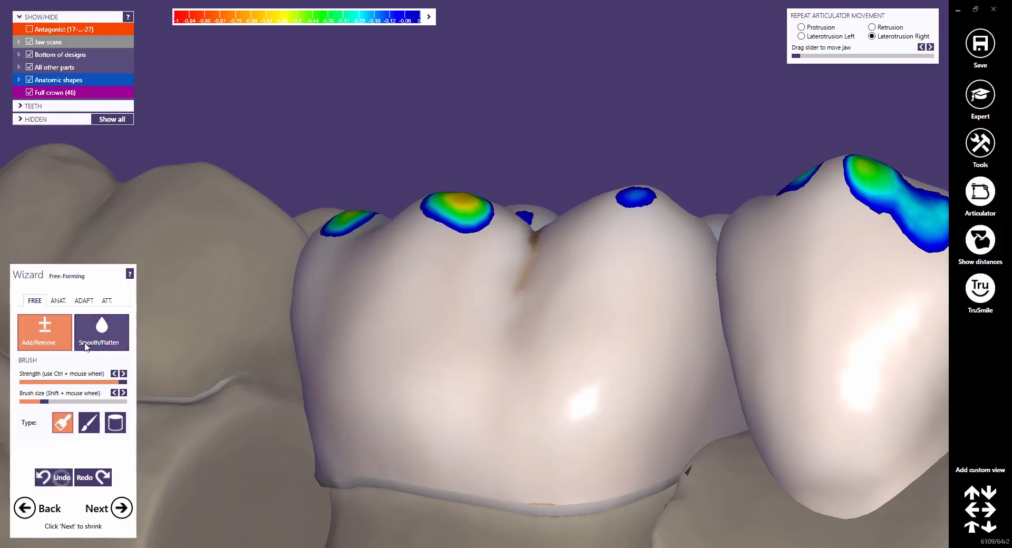
Smooth the distobuccal surface of crown 46 with Smooth/Flatten, using a larger brush at reduced strength
{"action": "left_click", "coordinate": [103, 342]}
{"action": "middle_click", "coordinate": [462, 385]}
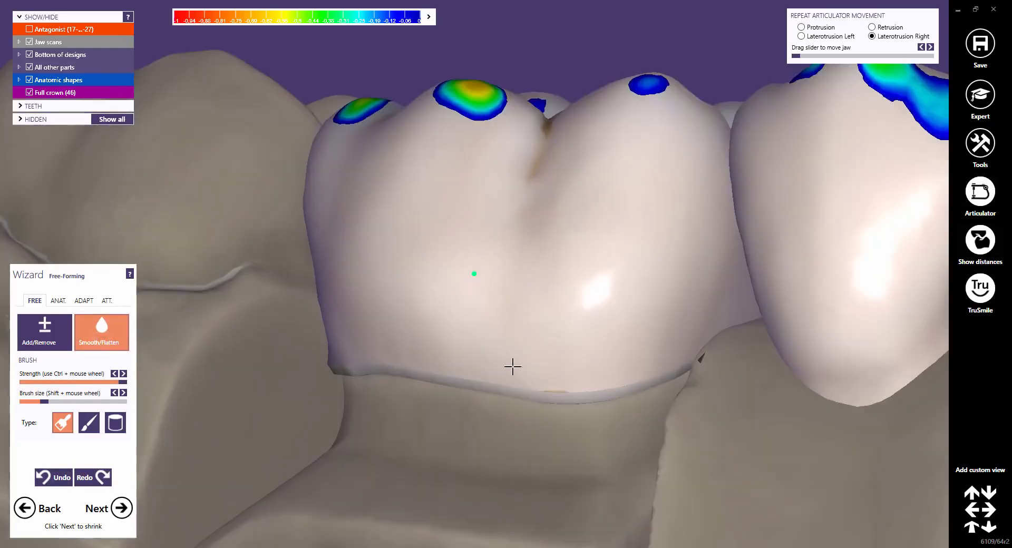
{"action": "mouse_move", "coordinate": [514, 350]}
{"action": "right_mouse_down"}
{"action": "mouse_move", "coordinate": [474, 343]}
{"action": "mouse_move", "coordinate": [503, 305]}
{"action": "right_mouse_up"}
{"action": "scroll", "coordinate": [503, 304], "scroll_direction": "down", "scroll_amount": 3, "text": "shift"}
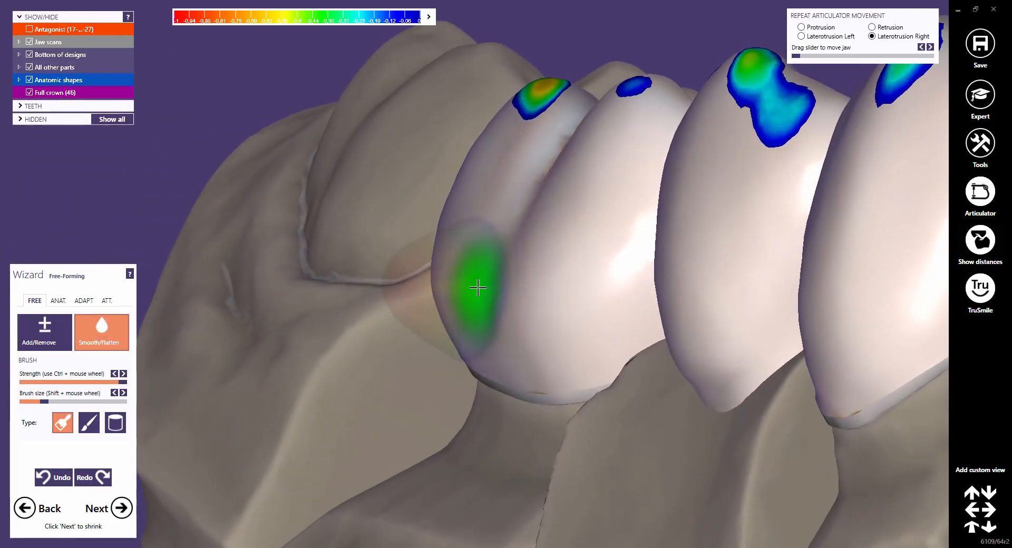
{"action": "scroll", "coordinate": [477, 287], "scroll_direction": "up", "scroll_amount": 3, "text": "shift"}
{"action": "scroll", "coordinate": [477, 287], "scroll_direction": "up", "scroll_amount": 2, "text": "shift"}
{"action": "scroll", "coordinate": [478, 287], "scroll_direction": "down", "scroll_amount": 3, "text": "ctrl"}
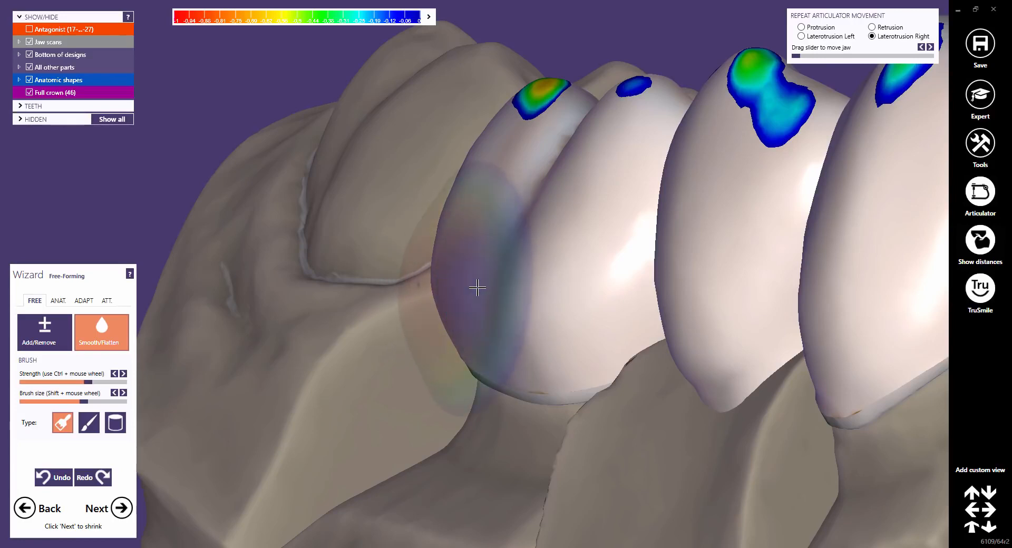
{"action": "mouse_move", "coordinate": [464, 271]}
{"action": "left_mouse_down"}
{"action": "mouse_move", "coordinate": [464, 255]}
{"action": "mouse_move", "coordinate": [538, 298]}
{"action": "mouse_move", "coordinate": [509, 313]}
{"action": "left_mouse_up"}
{"action": "right_click_drag", "start_coordinate": [500, 312], "coordinate": [516, 311]}
{"action": "left_click_drag", "start_coordinate": [359, 263], "coordinate": [432, 281]}
{"action": "scroll", "coordinate": [509, 283], "scroll_direction": "down", "scroll_amount": 7}
{"action": "right_click_drag", "start_coordinate": [582, 287], "coordinate": [668, 306]}
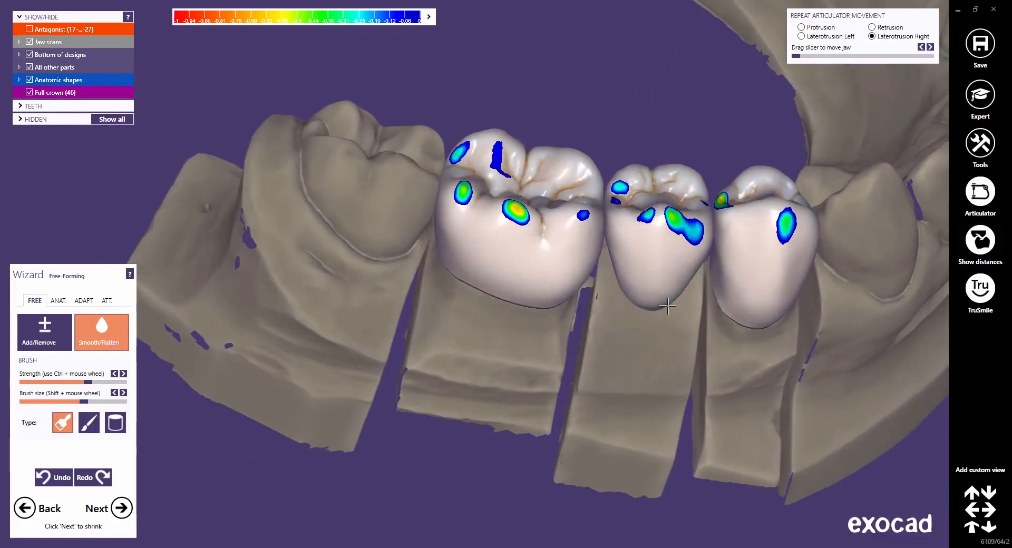
Undo the last free-forming change and adapt the base of pontic 45 to the gingiva at a desired distance of 0 mm
{"action": "middle_click_drag", "start_coordinate": [622, 359], "coordinate": [578, 391]}
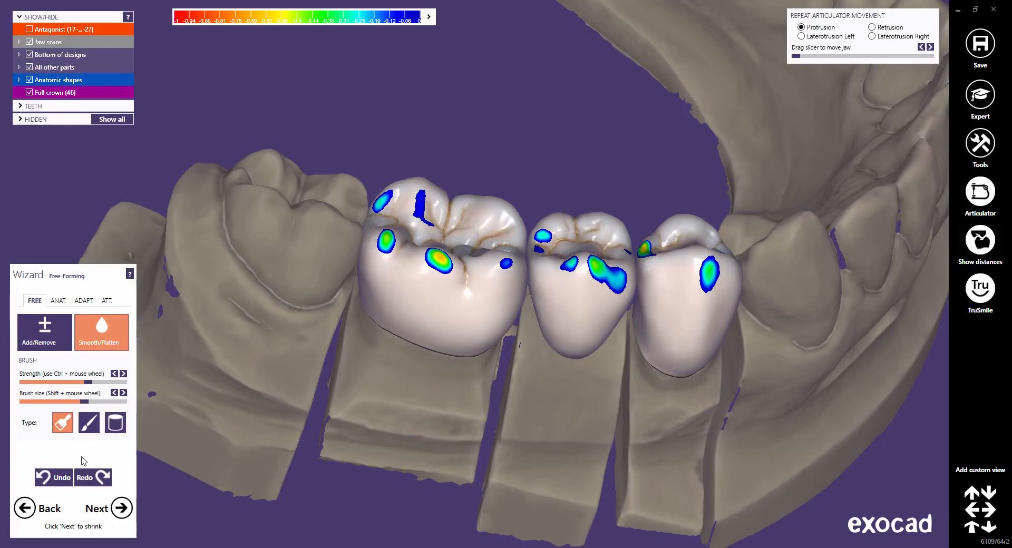
{"action": "left_click", "coordinate": [55, 477]}
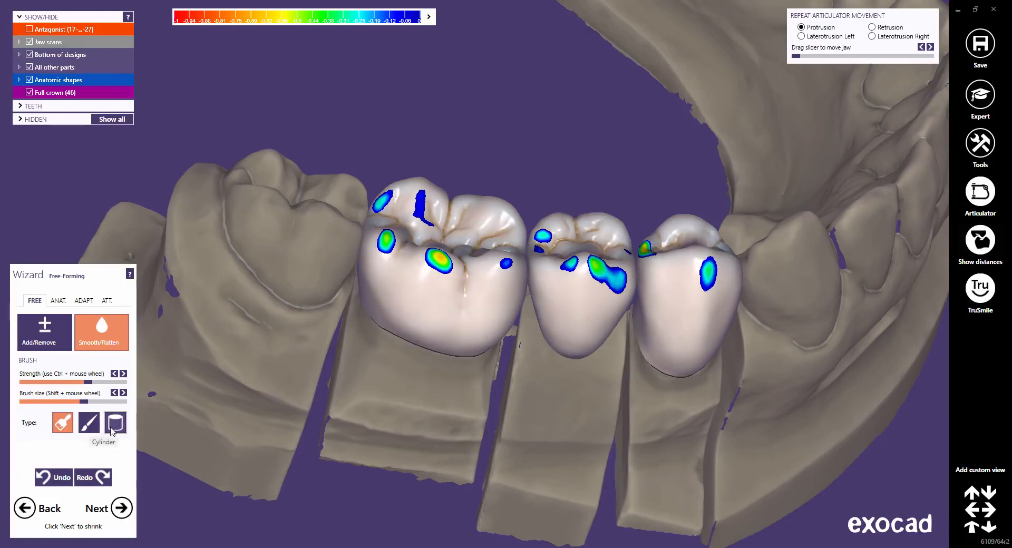
{"action": "left_click", "coordinate": [84, 301]}
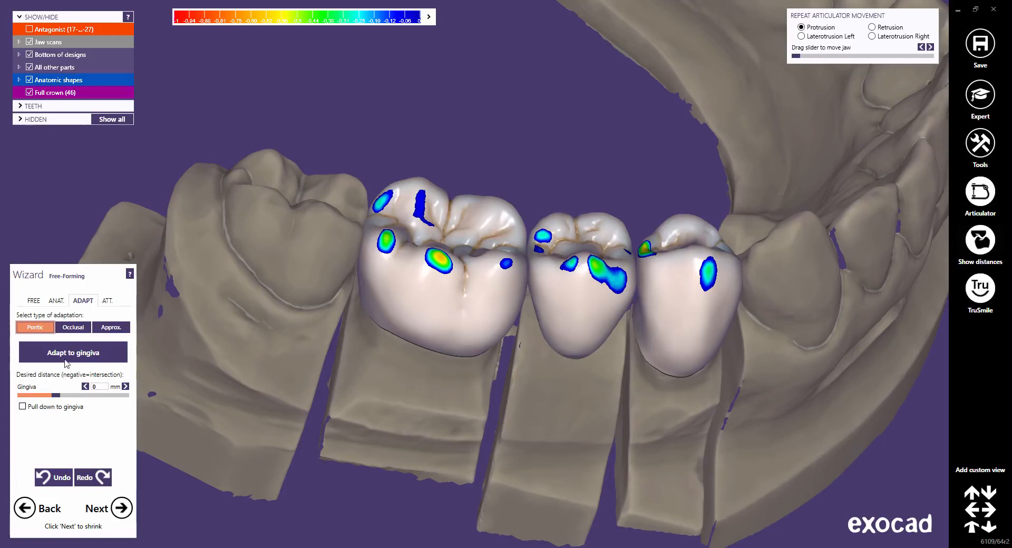
{"action": "left_click", "coordinate": [97, 385]}
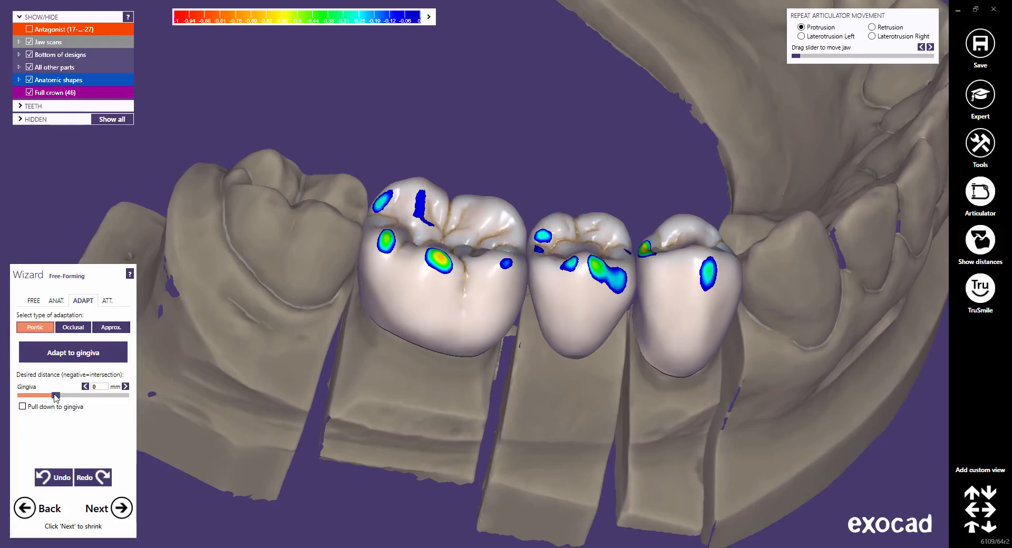
{"action": "middle_click", "coordinate": [559, 362]}
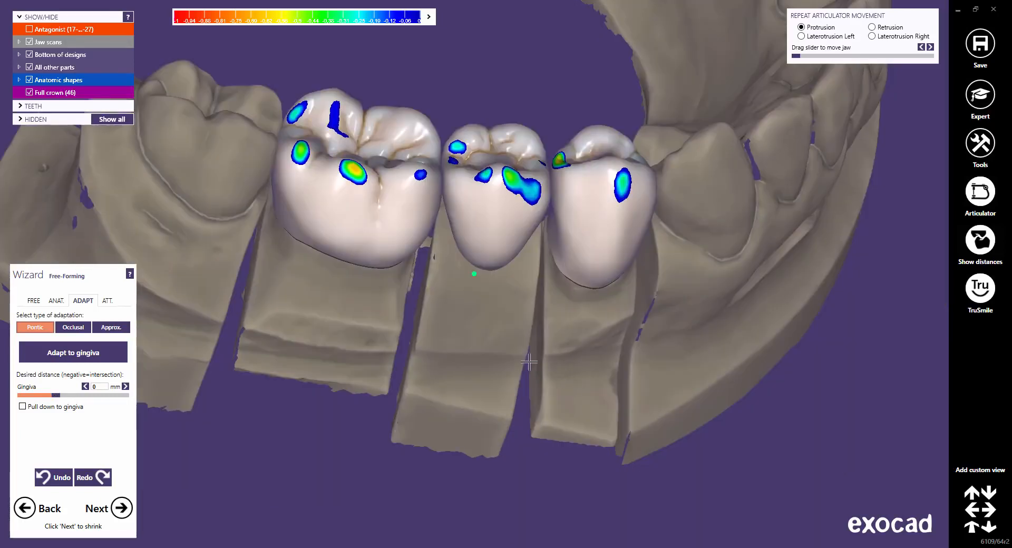
{"action": "right_click_drag", "start_coordinate": [529, 362], "coordinate": [529, 362]}
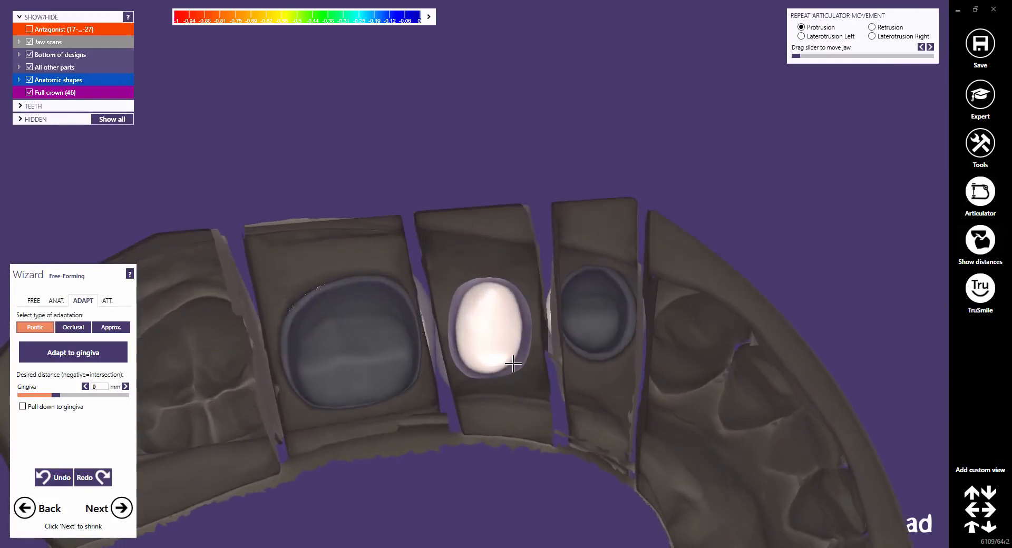
{"action": "left_click", "coordinate": [87, 361]}
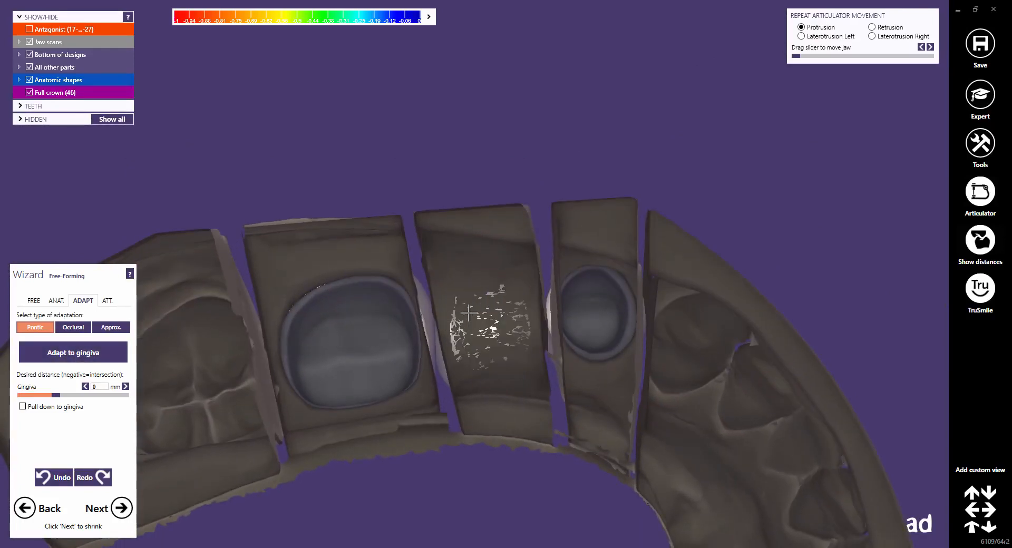
{"action": "right_click_drag", "start_coordinate": [468, 313], "coordinate": [462, 320]}
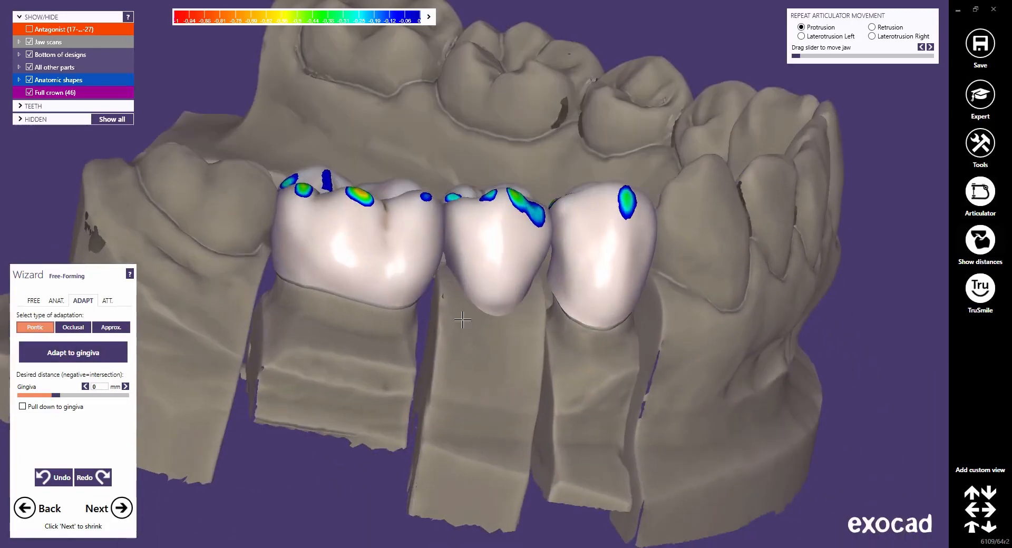
Switch the adaptation type to occlusal and show the antagonist
{"action": "left_click", "coordinate": [72, 327]}
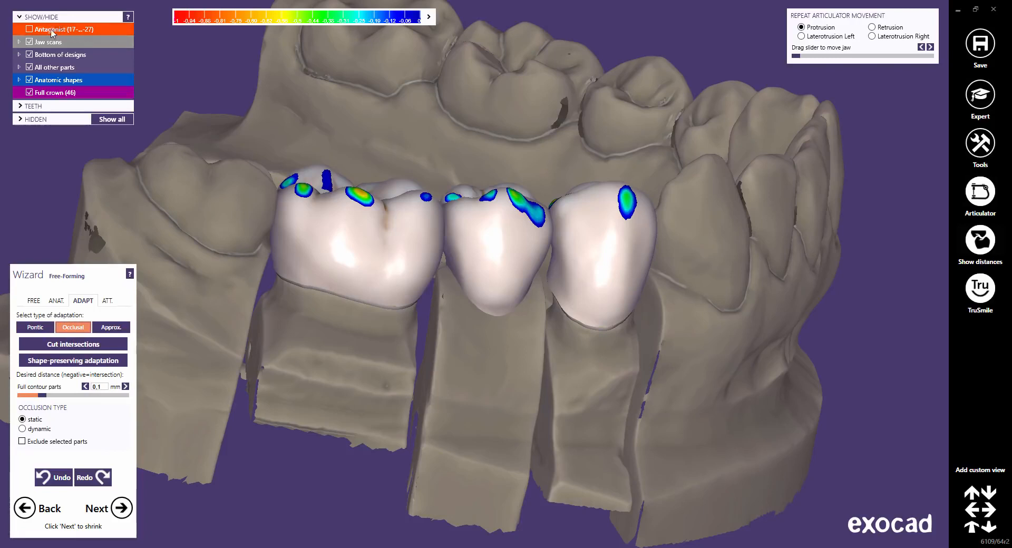
{"action": "left_click", "coordinate": [29, 29]}
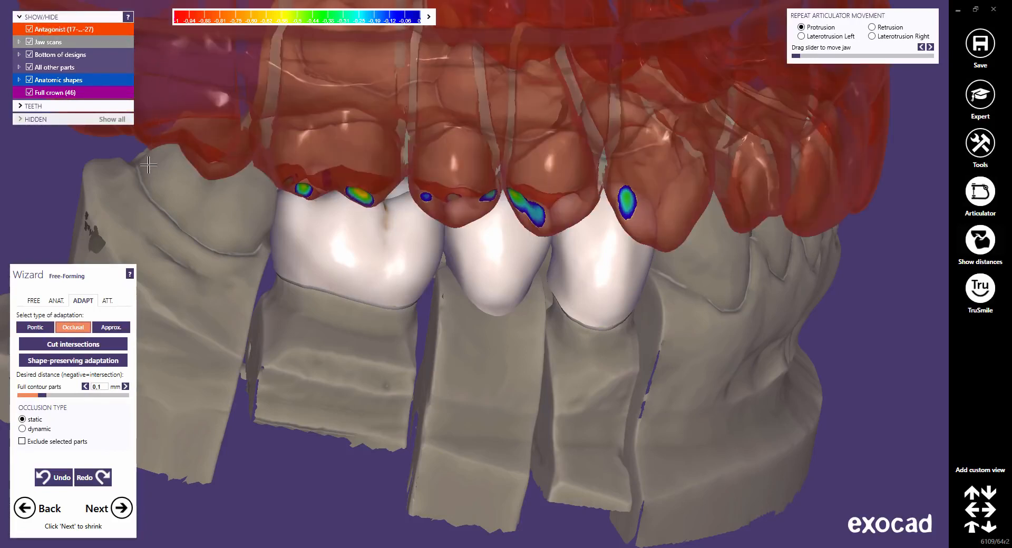
Try cutting the static occlusal intersections at desired distances of 0.5 mm and -0.1 mm, undoing each cut
{"action": "left_click", "coordinate": [105, 388]}
{"action": "left_click", "coordinate": [102, 428]}
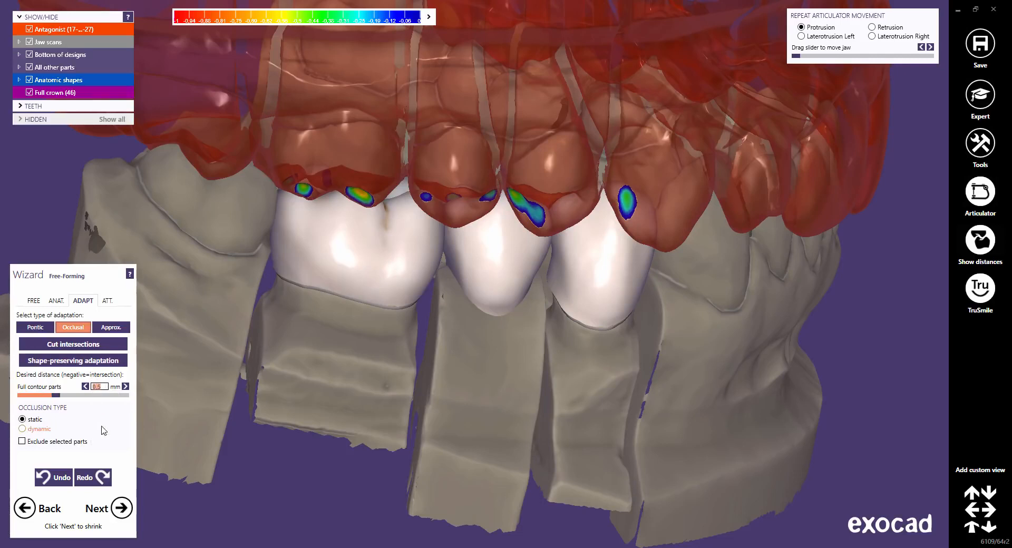
{"action": "left_click", "coordinate": [95, 345]}
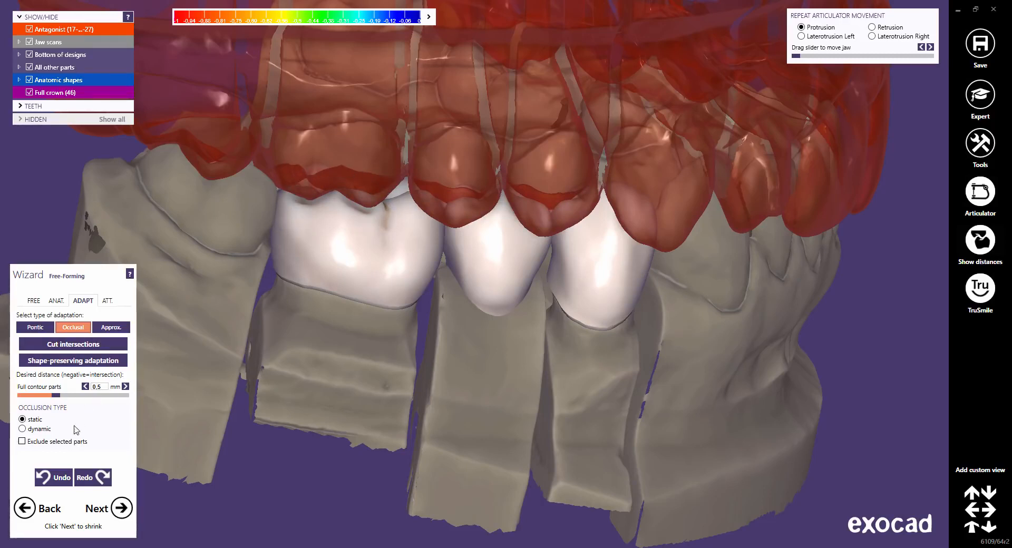
{"action": "left_click", "coordinate": [61, 477]}
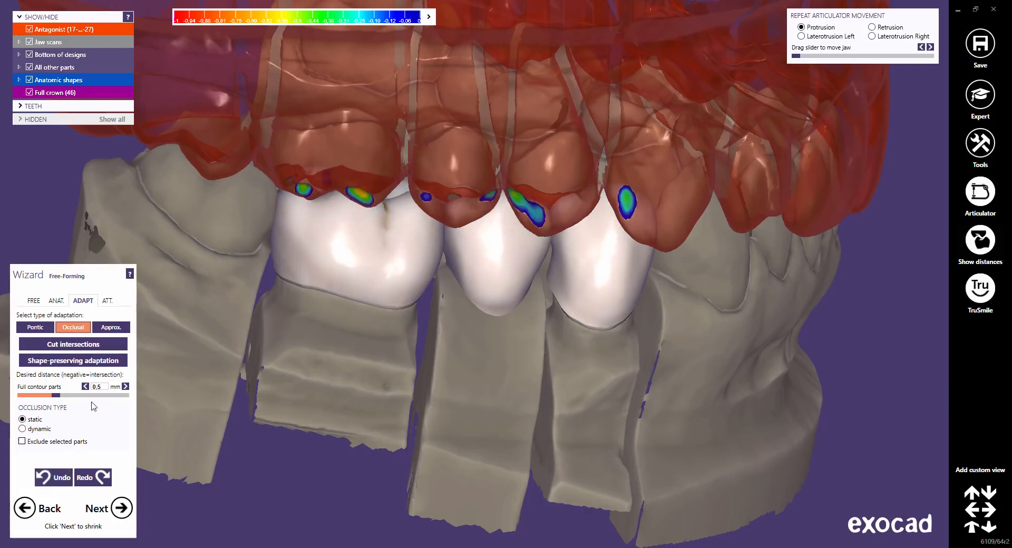
{"action": "left_click", "coordinate": [102, 387]}
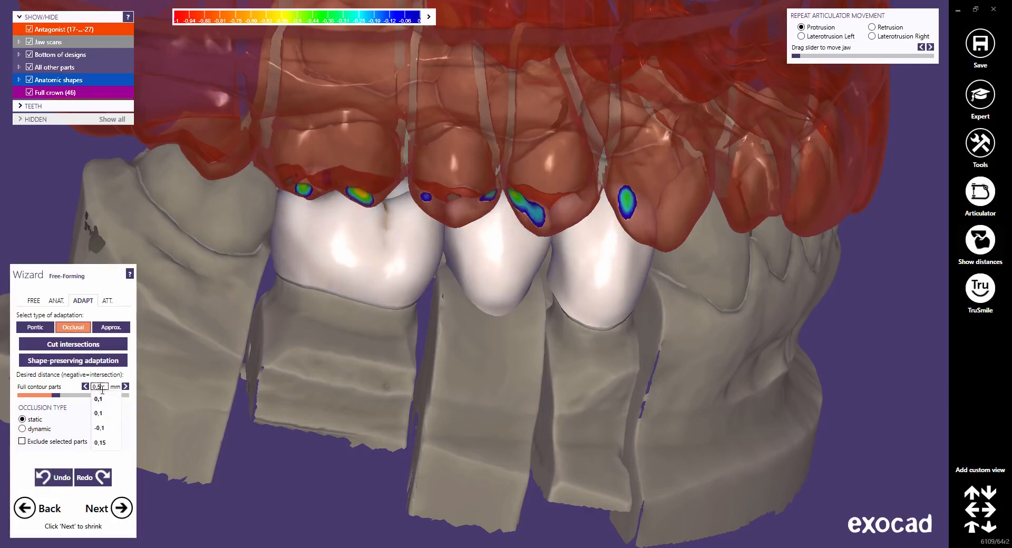
{"action": "left_click", "coordinate": [100, 431]}
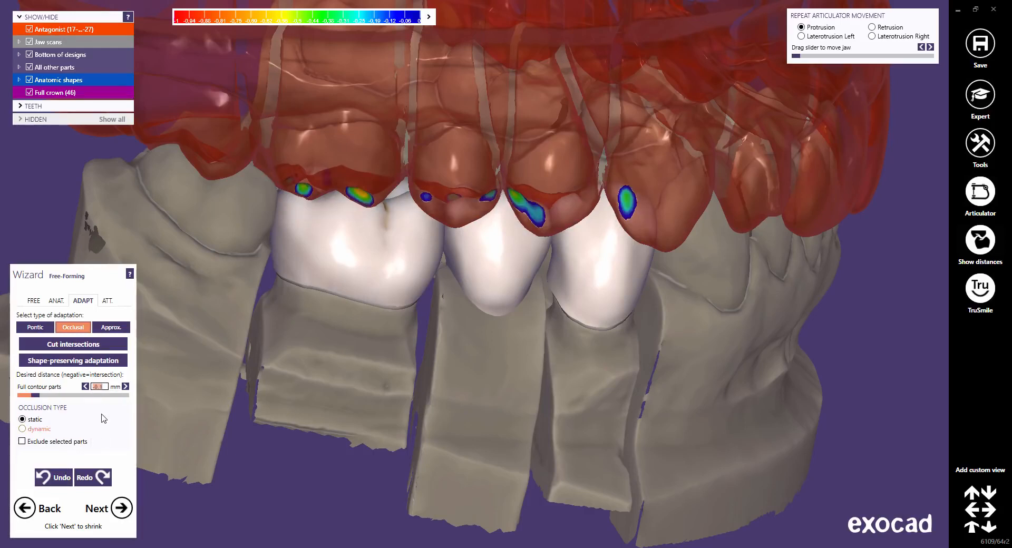
{"action": "left_click", "coordinate": [73, 344]}
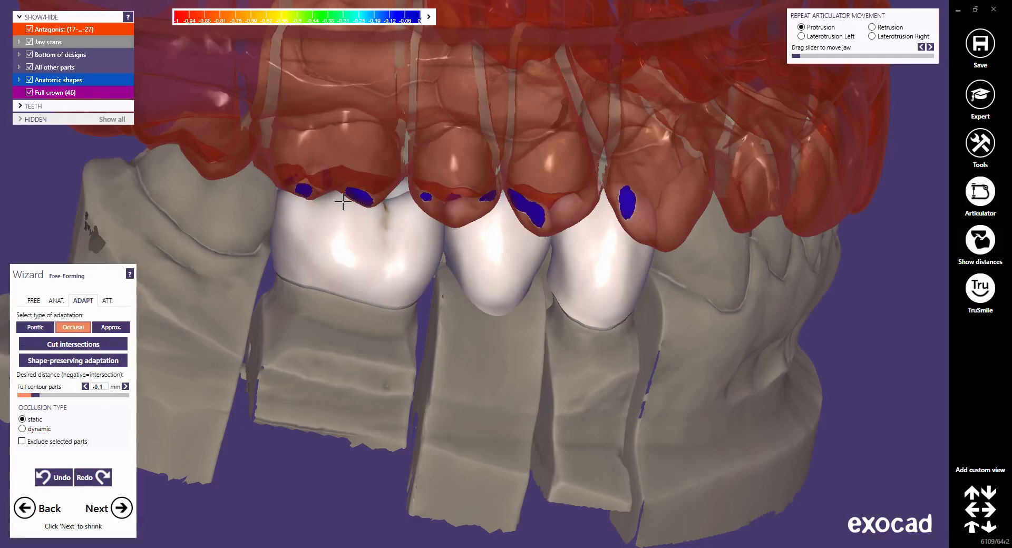
{"action": "left_click", "coordinate": [59, 479]}
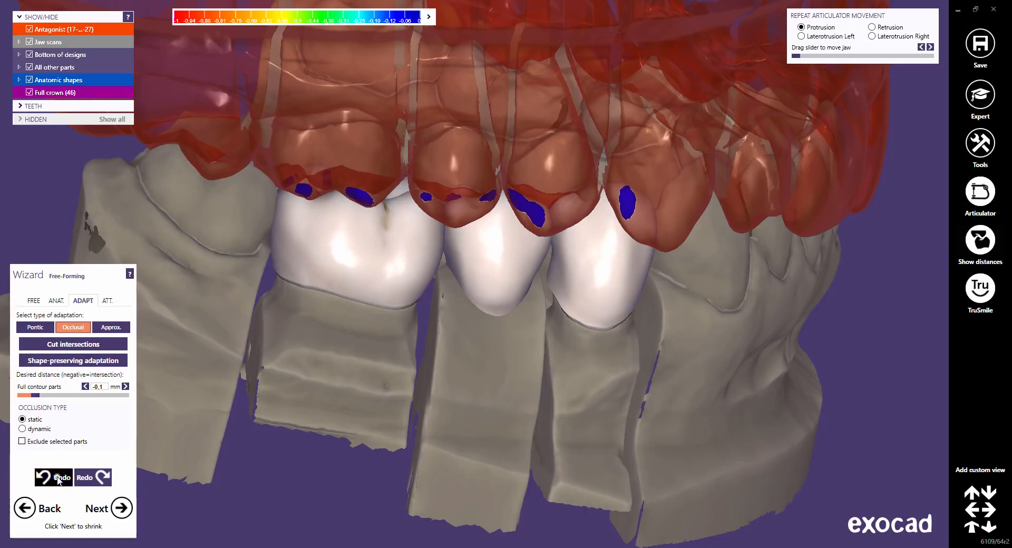
Set the desired distance to 0.1 mm, hide the antagonist and cut the static occlusal intersections of the three bridge teeth
{"action": "left_click", "coordinate": [106, 387]}
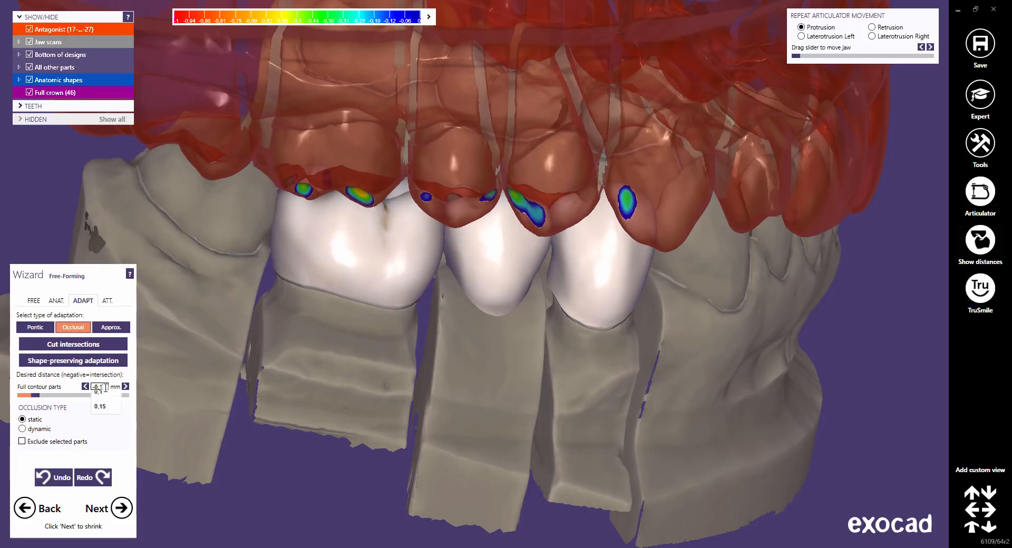
{"action": "left_click", "coordinate": [101, 404]}
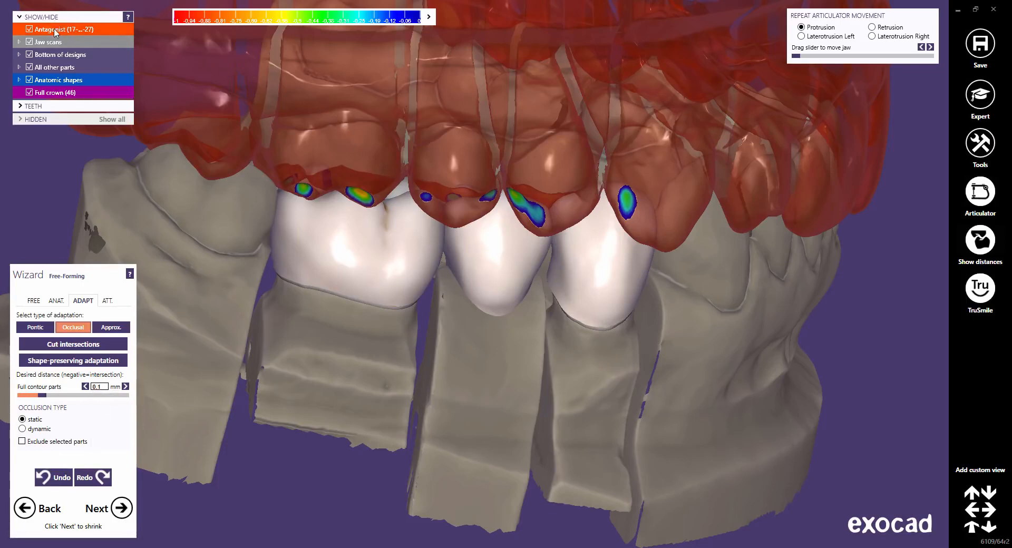
{"action": "left_click", "coordinate": [30, 30]}
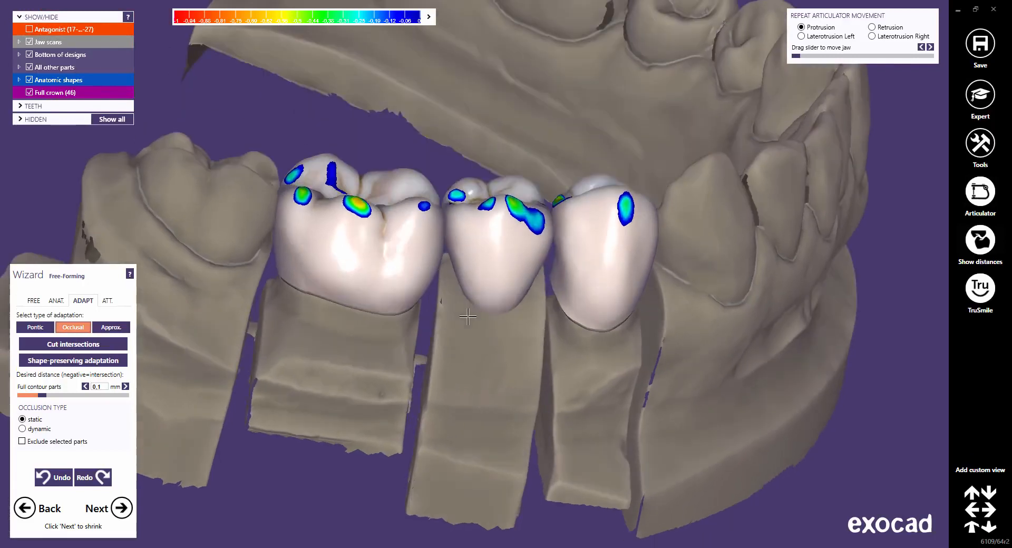
{"action": "right_click_drag", "start_coordinate": [468, 317], "coordinate": [470, 317]}
{"action": "scroll", "coordinate": [472, 218], "scroll_direction": "up", "scroll_amount": 5}
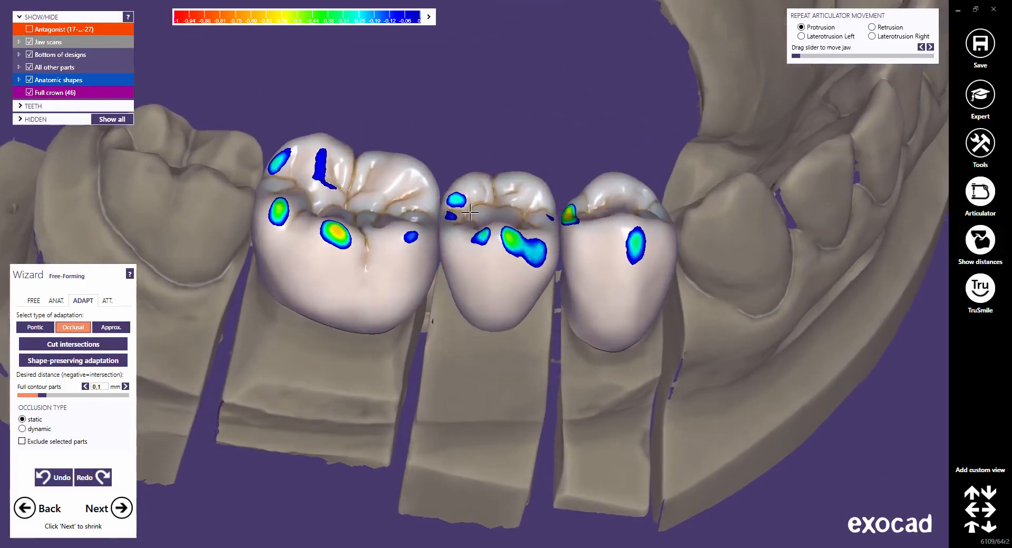
{"action": "middle_click_drag", "start_coordinate": [472, 216], "coordinate": [524, 243]}
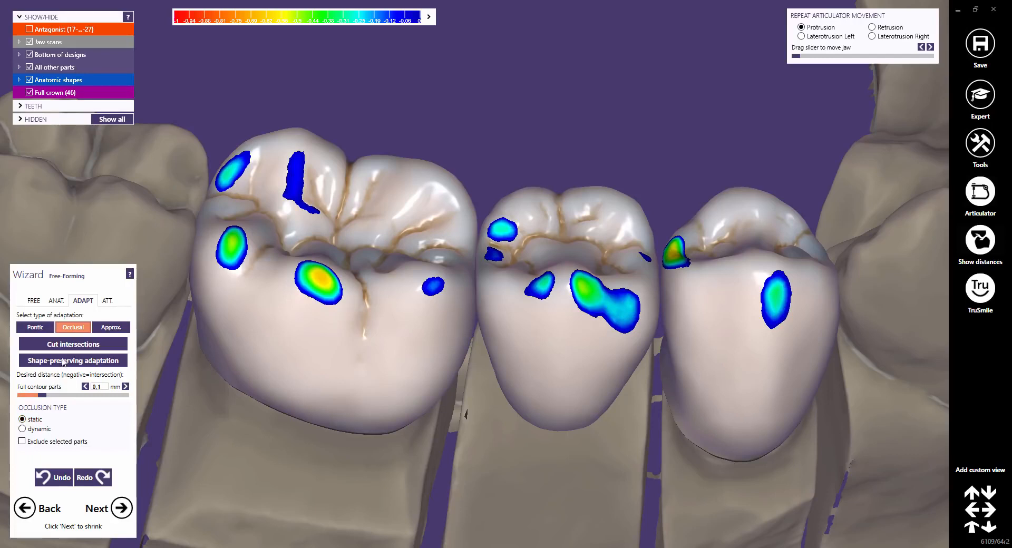
{"action": "left_click", "coordinate": [73, 344]}
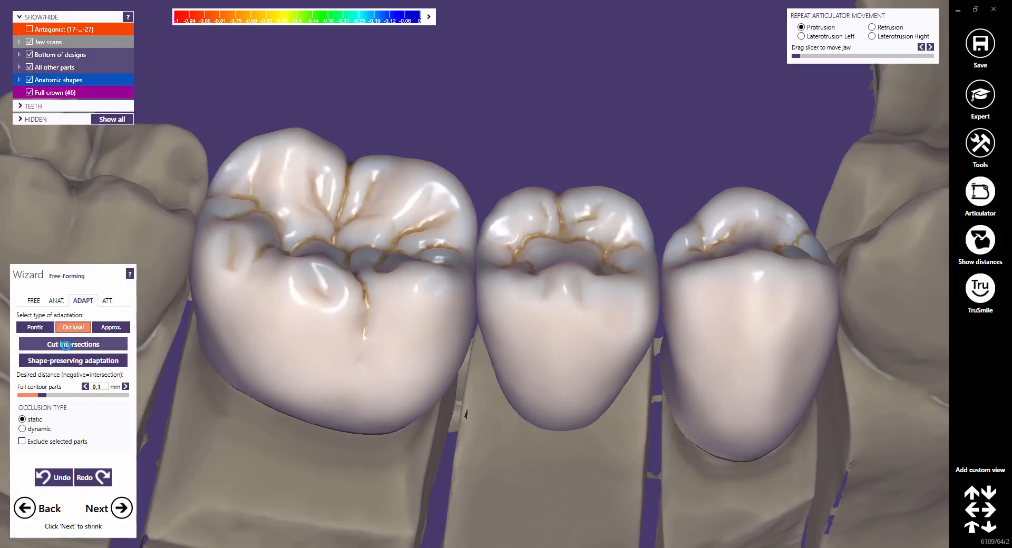
Include protrusion, right and left laterotrusion, and retrusion in the antagonist intersection display
{"action": "left_click", "coordinate": [429, 17]}
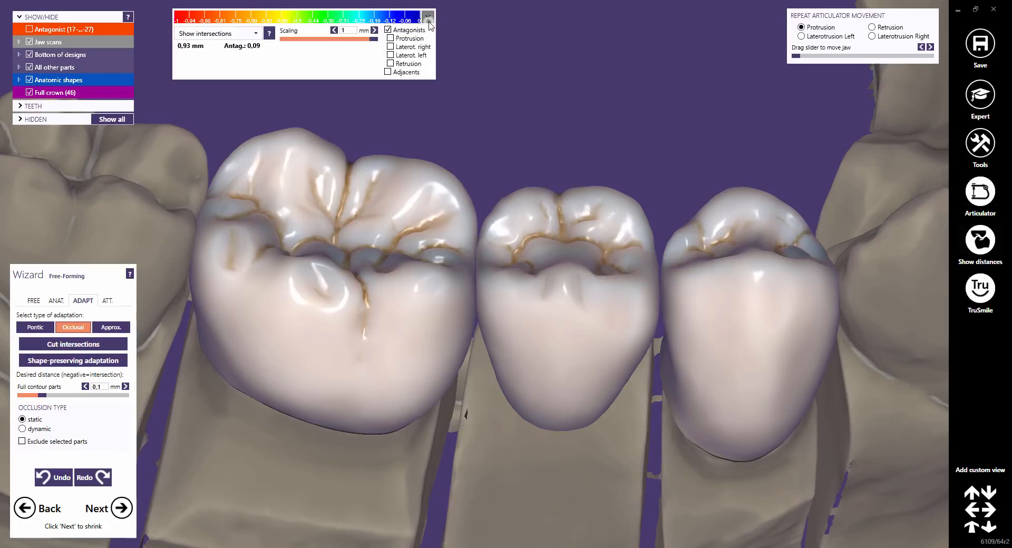
{"action": "left_click", "coordinate": [390, 38]}
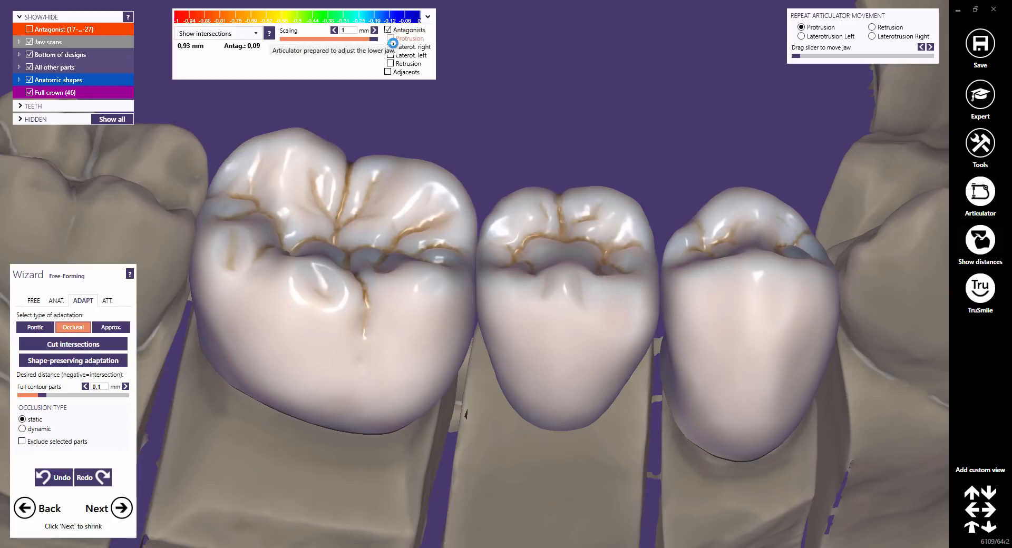
{"action": "left_click", "coordinate": [390, 47]}
{"action": "left_click", "coordinate": [391, 55]}
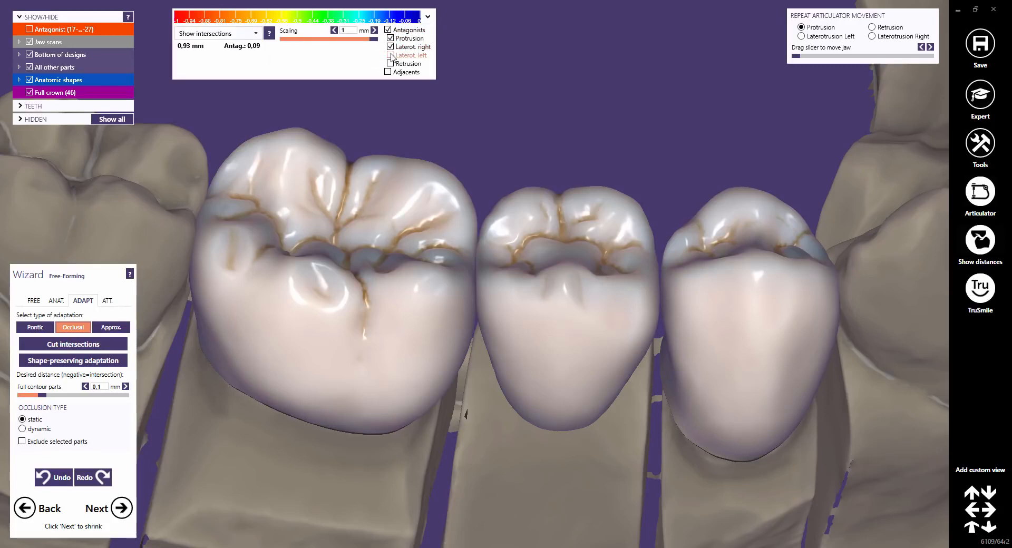
{"action": "left_click", "coordinate": [391, 64]}
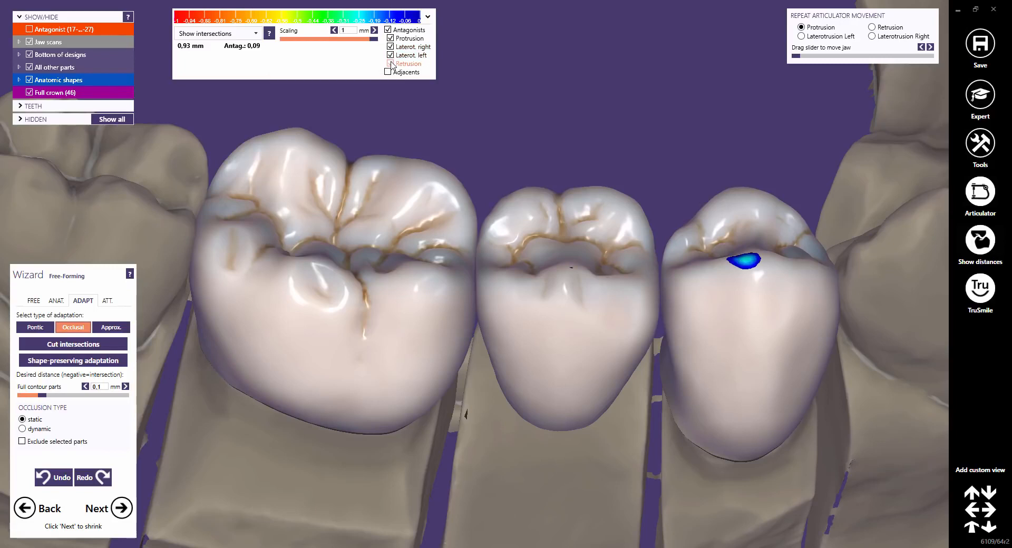
Limit the movements in the antagonist intersection display to retrusion only
{"action": "left_click", "coordinate": [388, 72]}
{"action": "left_click", "coordinate": [390, 54]}
{"action": "left_click", "coordinate": [390, 47]}
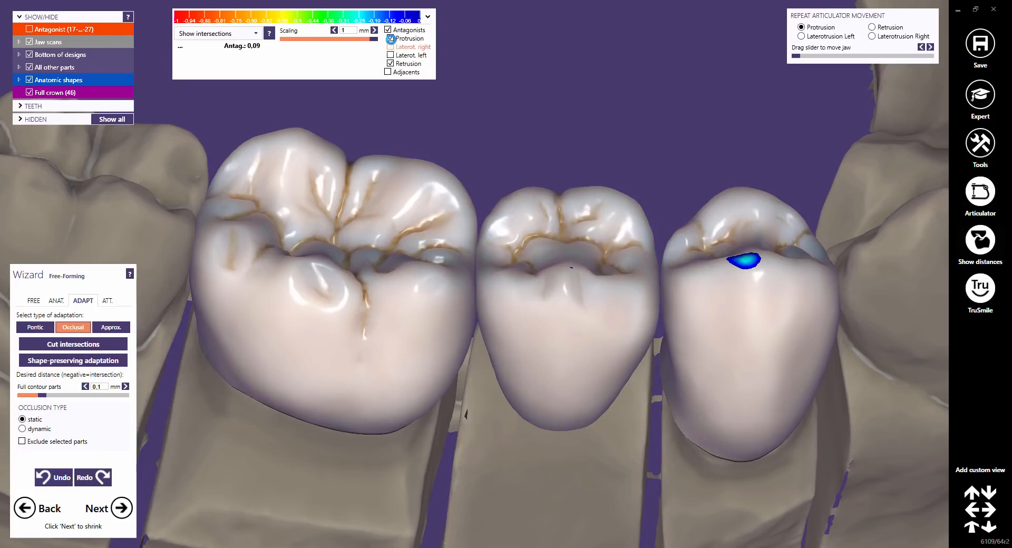
{"action": "left_click", "coordinate": [391, 38]}
Run the retrusion movement fully out and back with the antagonist temporarily shown to examine the contact on crown 44
{"action": "left_click", "coordinate": [52, 28]}
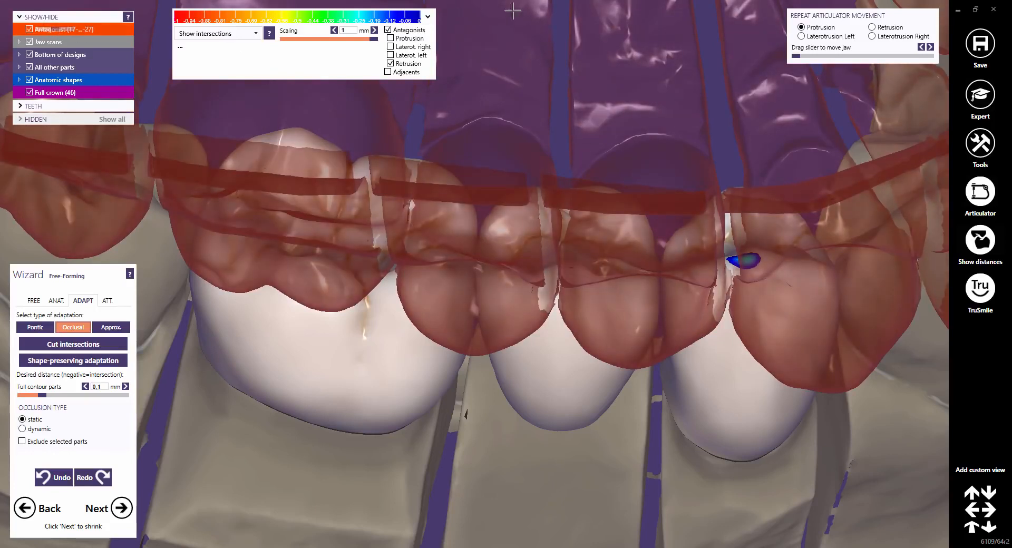
{"action": "left_click", "coordinate": [872, 28]}
{"action": "left_click_drag", "start_coordinate": [797, 57], "coordinate": [934, 63]}
{"action": "right_click_drag", "start_coordinate": [744, 262], "coordinate": [713, 319]}
{"action": "scroll", "coordinate": [713, 320], "scroll_direction": "up", "scroll_amount": 5}
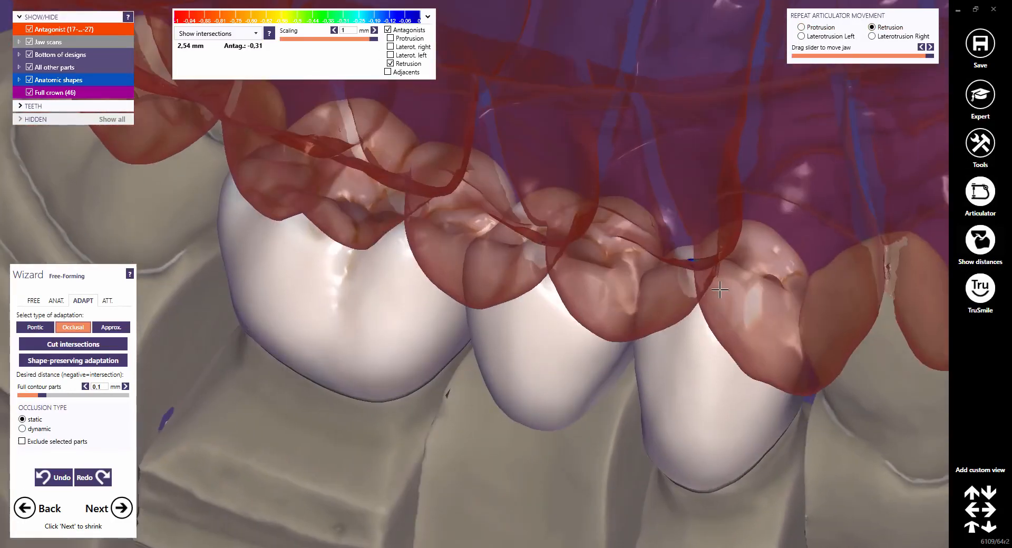
{"action": "scroll", "coordinate": [460, 290], "scroll_direction": "down", "scroll_amount": 3}
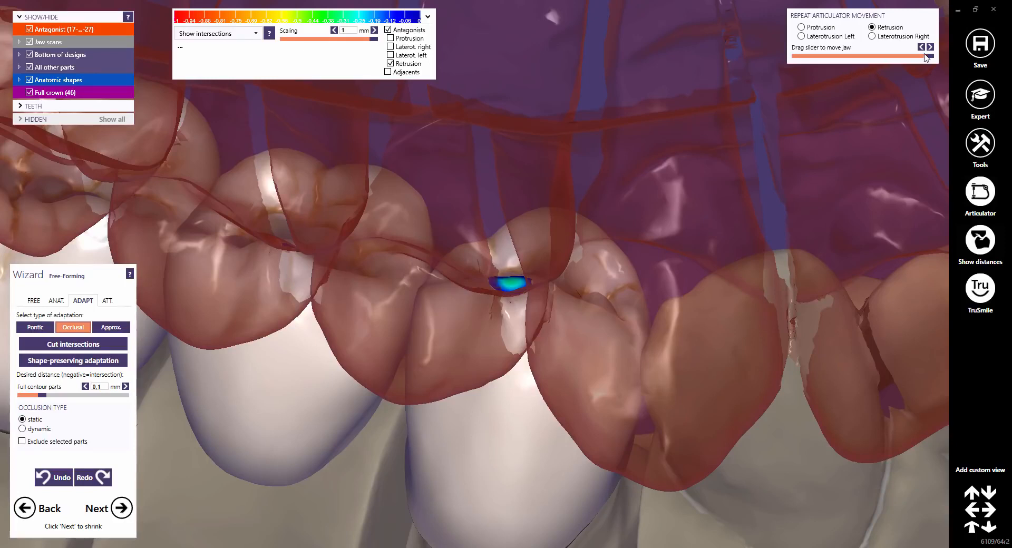
{"action": "left_click_drag", "start_coordinate": [929, 58], "coordinate": [785, 62]}
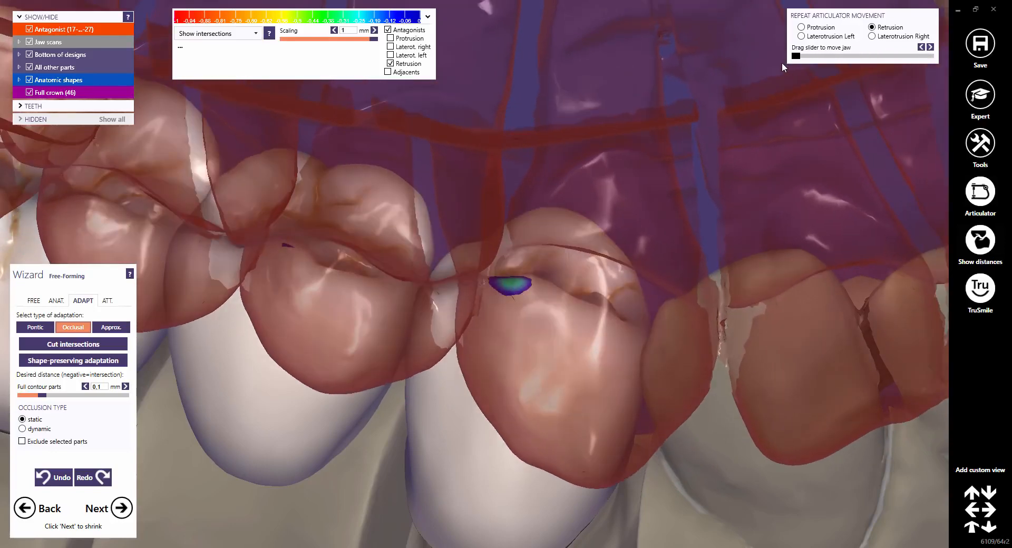
{"action": "left_click", "coordinate": [29, 30]}
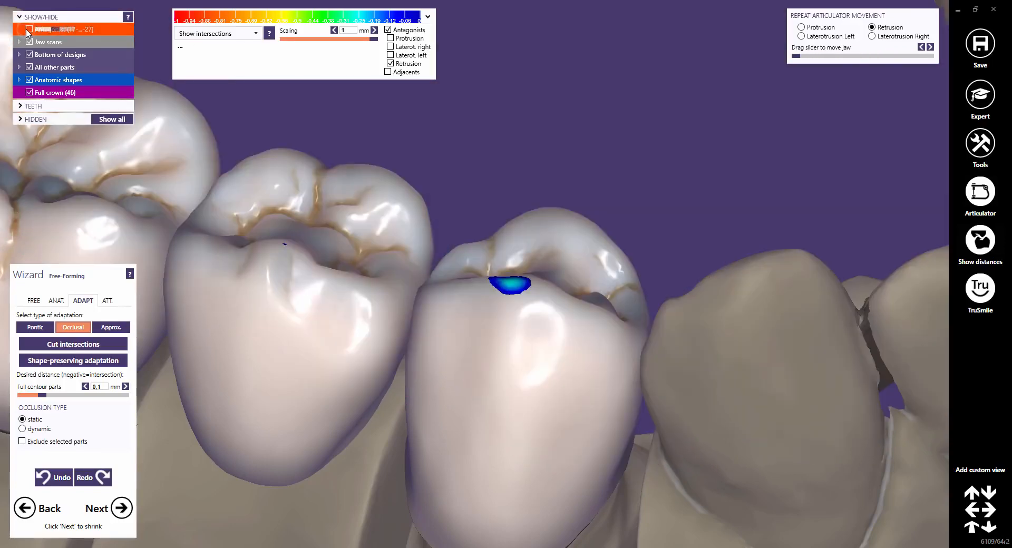
Undo the static cut and cut the intersections using the dynamic occlusion type at 0.1 mm
{"action": "left_click", "coordinate": [61, 480]}
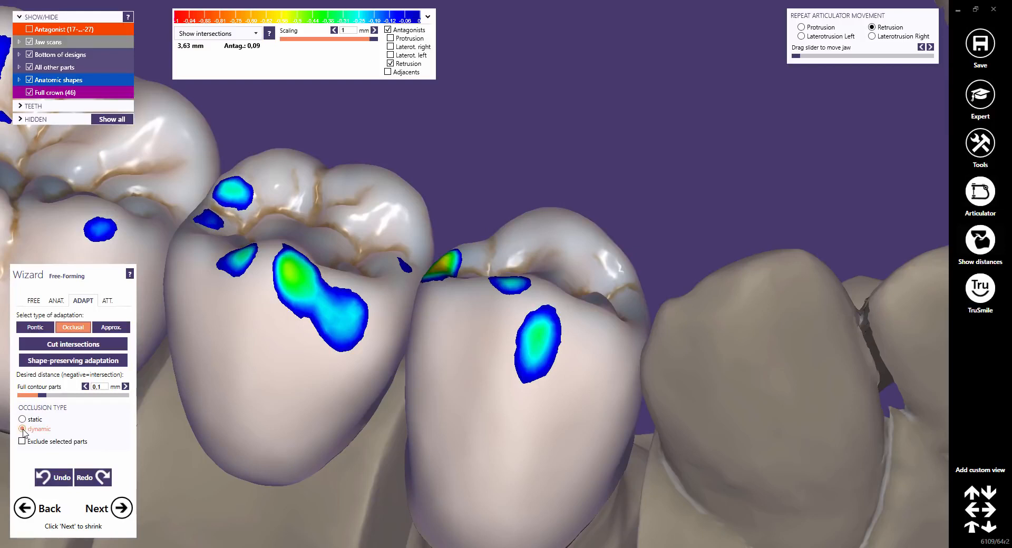
{"action": "left_click", "coordinate": [81, 345]}
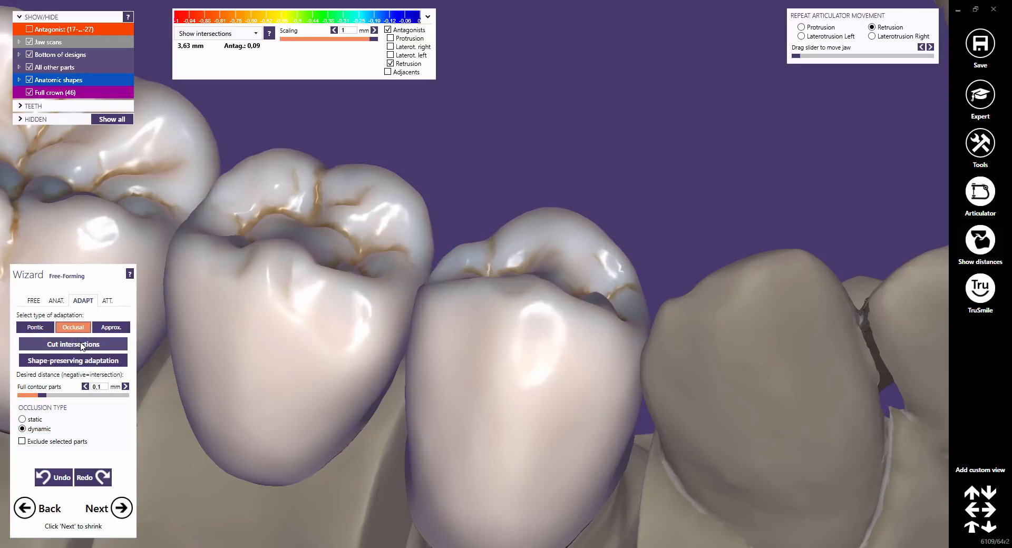
Include all four movements in the antagonist intersection display and run the retrusion fully out and back with the antagonist shown
{"action": "left_click", "coordinate": [390, 45]}
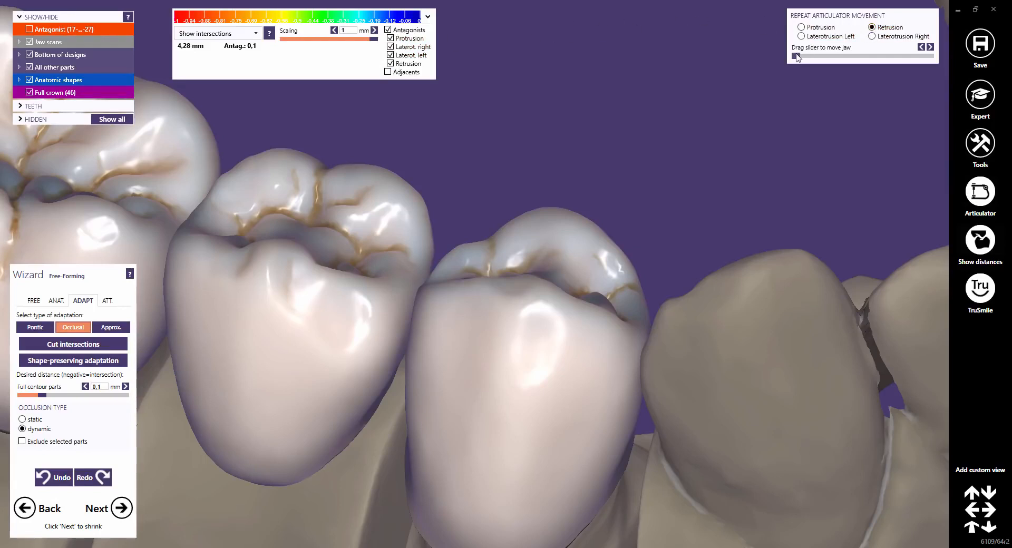
{"action": "left_click_drag", "start_coordinate": [795, 56], "coordinate": [917, 64]}
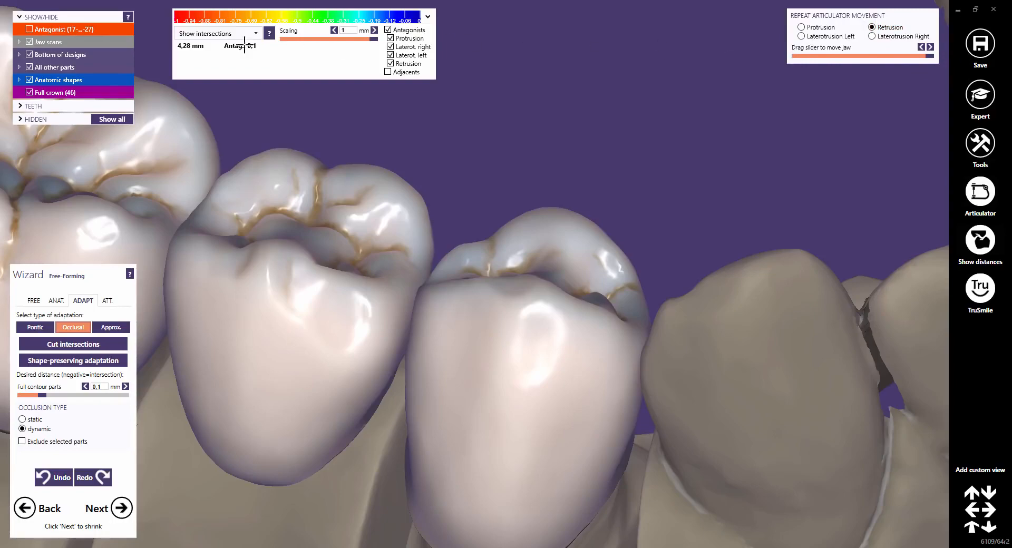
{"action": "left_click", "coordinate": [29, 29]}
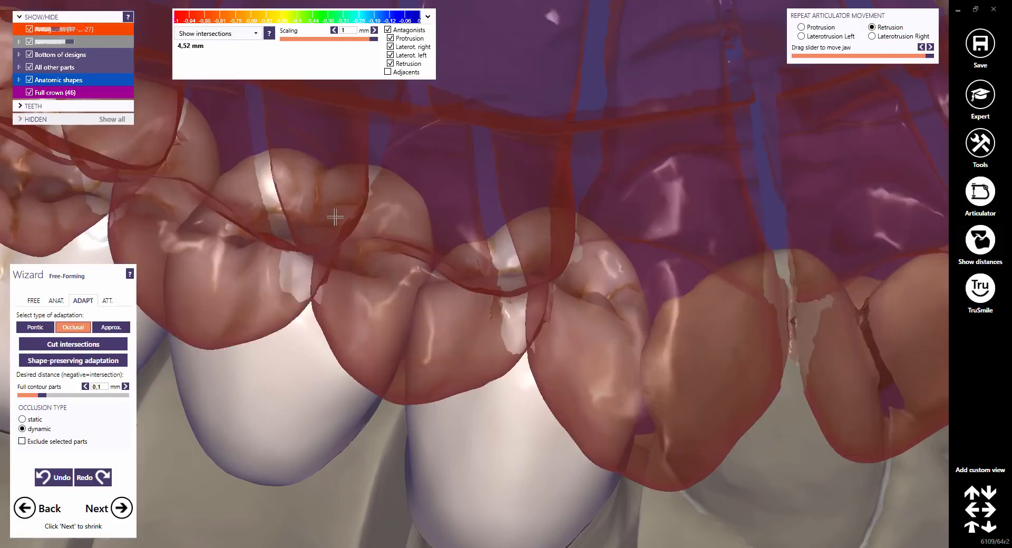
{"action": "right_click_drag", "start_coordinate": [375, 249], "coordinate": [377, 248]}
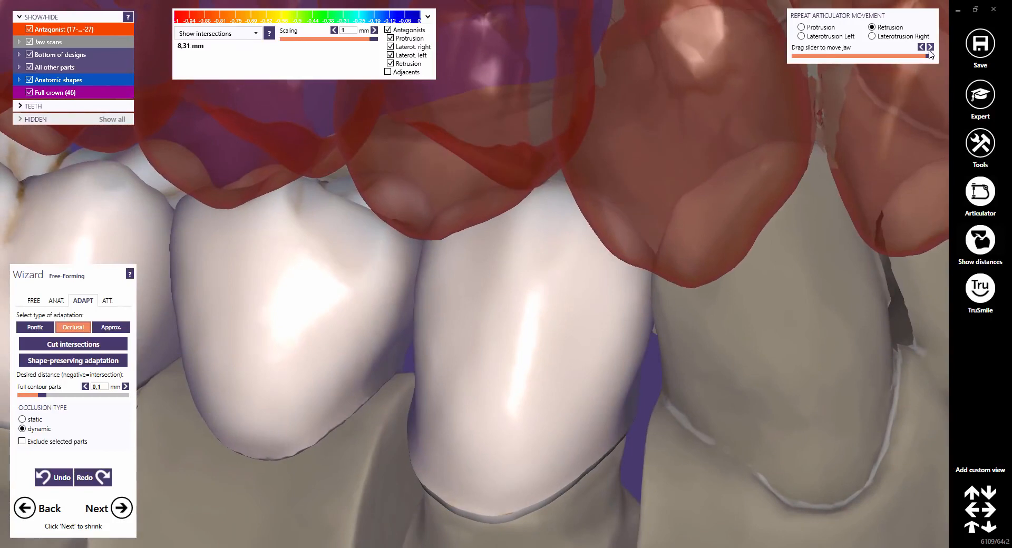
{"action": "left_click_drag", "start_coordinate": [930, 57], "coordinate": [796, 64]}
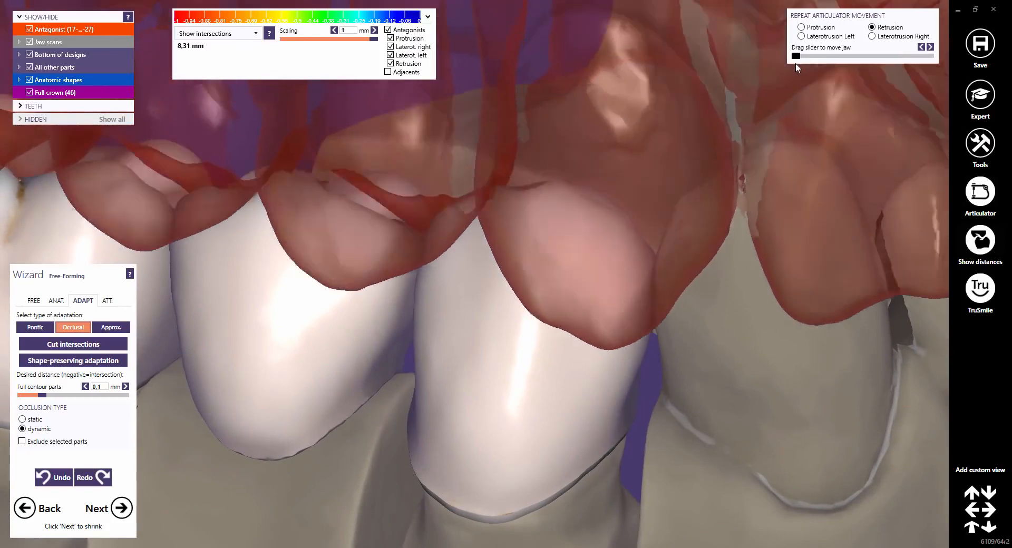
{"action": "scroll", "coordinate": [453, 262], "scroll_direction": "down", "scroll_amount": 5}
{"action": "right_click_drag", "start_coordinate": [434, 284], "coordinate": [434, 285]}
{"action": "middle_click_drag", "start_coordinate": [433, 285], "coordinate": [559, 384]}
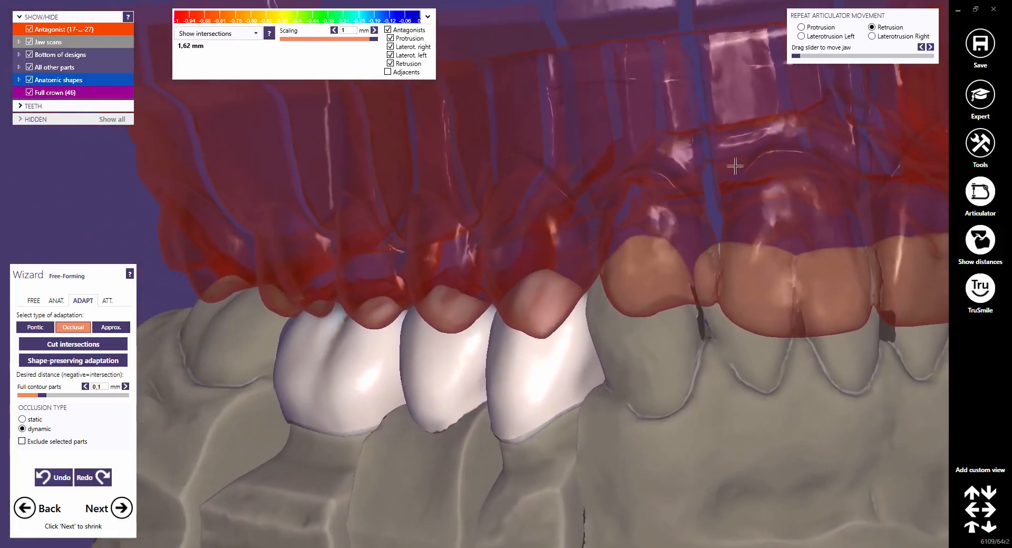
Step the articulator selection through laterotrusion left, laterotrusion right and retrusion, finishing on protrusion
{"action": "left_click", "coordinate": [801, 36]}
{"action": "left_click_drag", "start_coordinate": [795, 56], "coordinate": [775, 67]}
{"action": "left_click", "coordinate": [872, 37]}
{"action": "left_click", "coordinate": [871, 27]}
{"action": "left_click", "coordinate": [802, 28]}
Exclude retrusion, both laterotrusions and protrusion from the antagonist intersection display and collapse its settings
{"action": "left_click", "coordinate": [390, 63]}
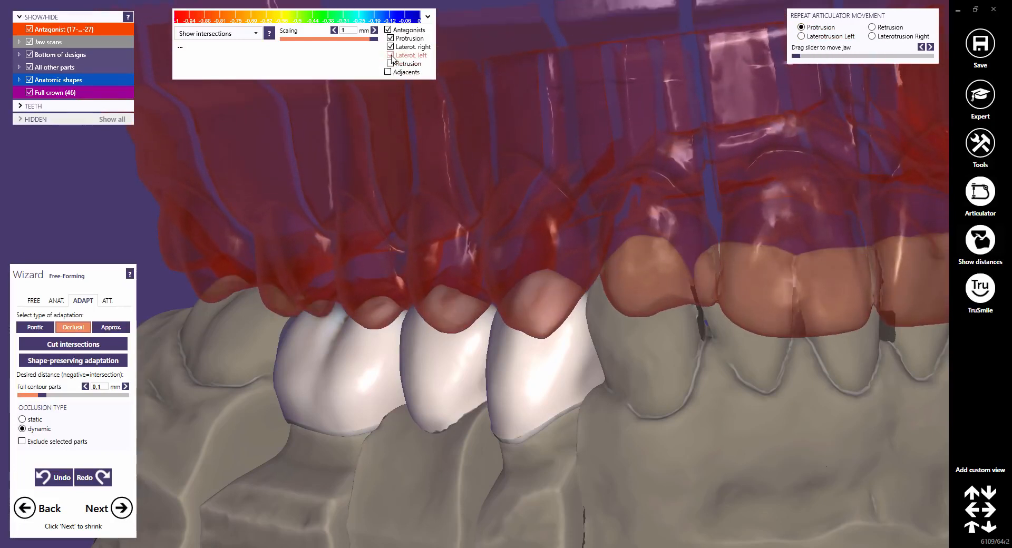
{"action": "left_click", "coordinate": [390, 55]}
{"action": "left_click", "coordinate": [389, 46]}
{"action": "left_click", "coordinate": [390, 38]}
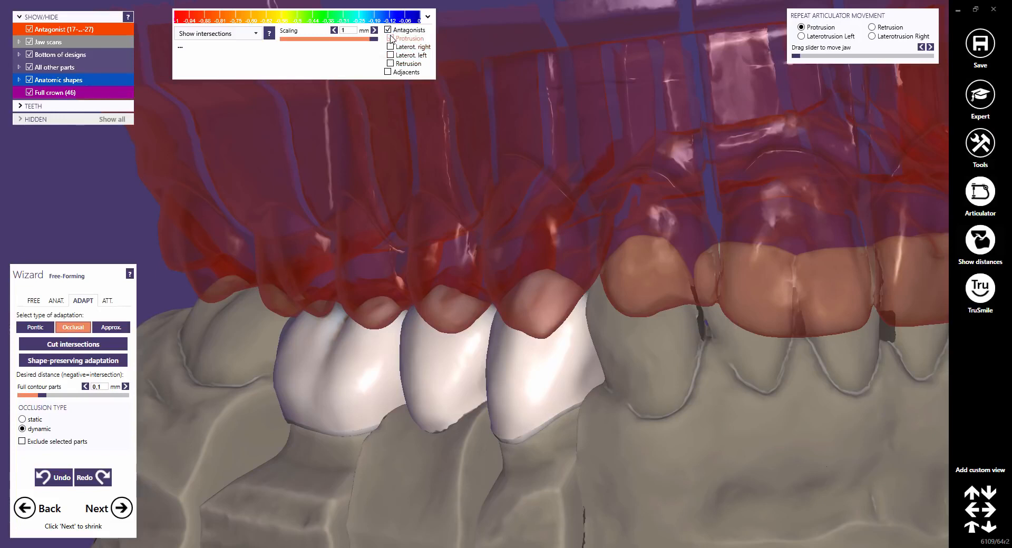
{"action": "left_click", "coordinate": [427, 17]}
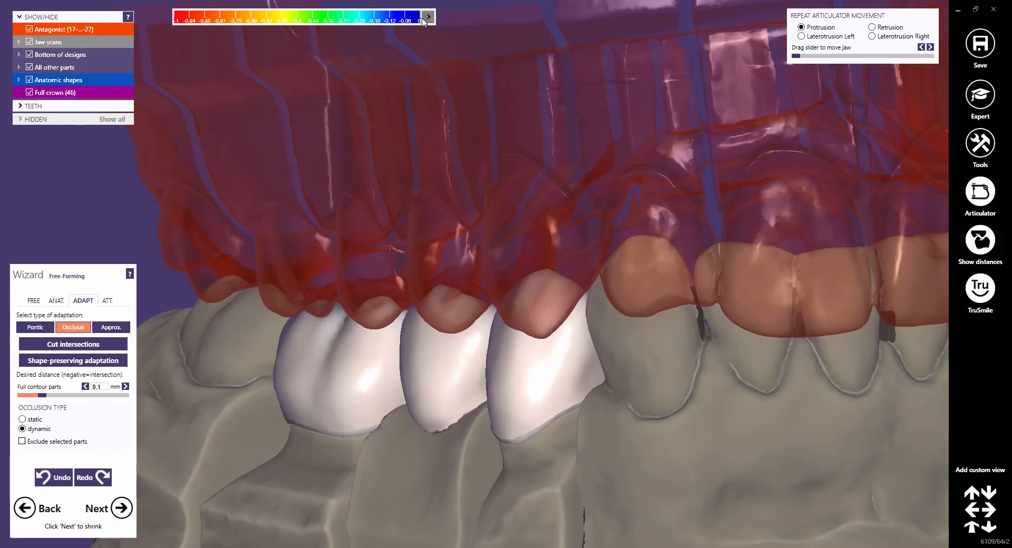
Undo the dynamic cut, try the shape-preserving occlusal adaptation at 0.1 mm instead, and undo that as well
{"action": "left_click", "coordinate": [57, 478]}
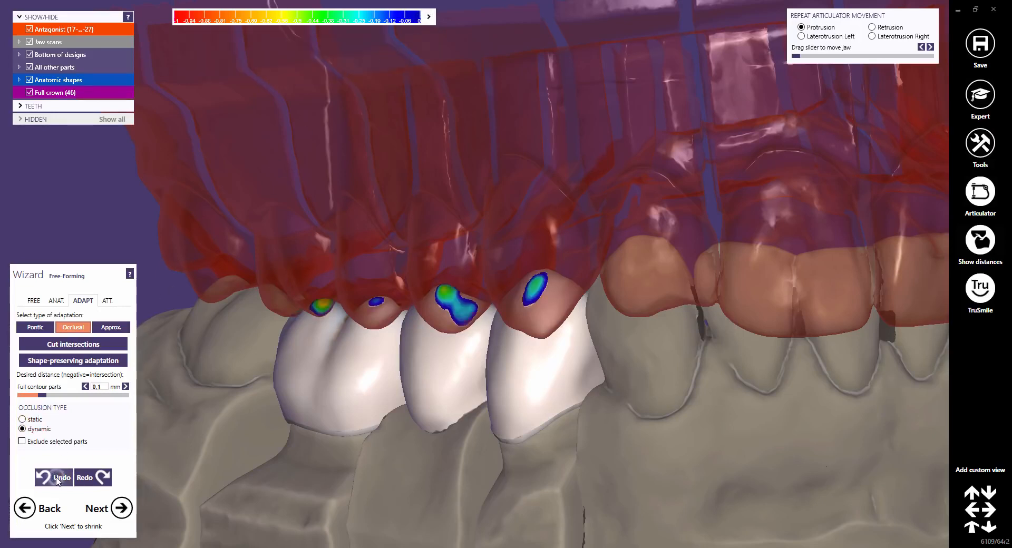
{"action": "right_click_drag", "start_coordinate": [319, 348], "coordinate": [422, 389]}
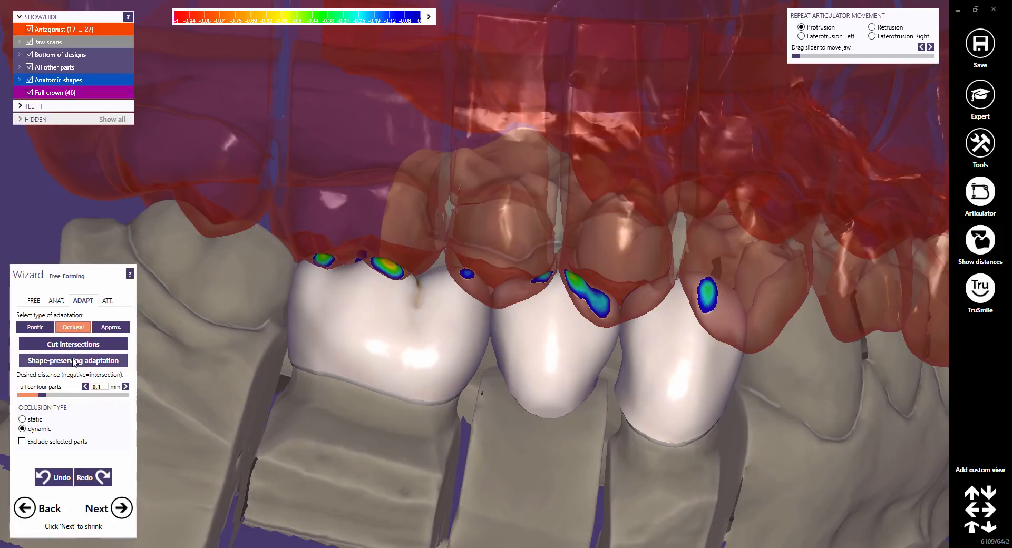
{"action": "left_click", "coordinate": [74, 360]}
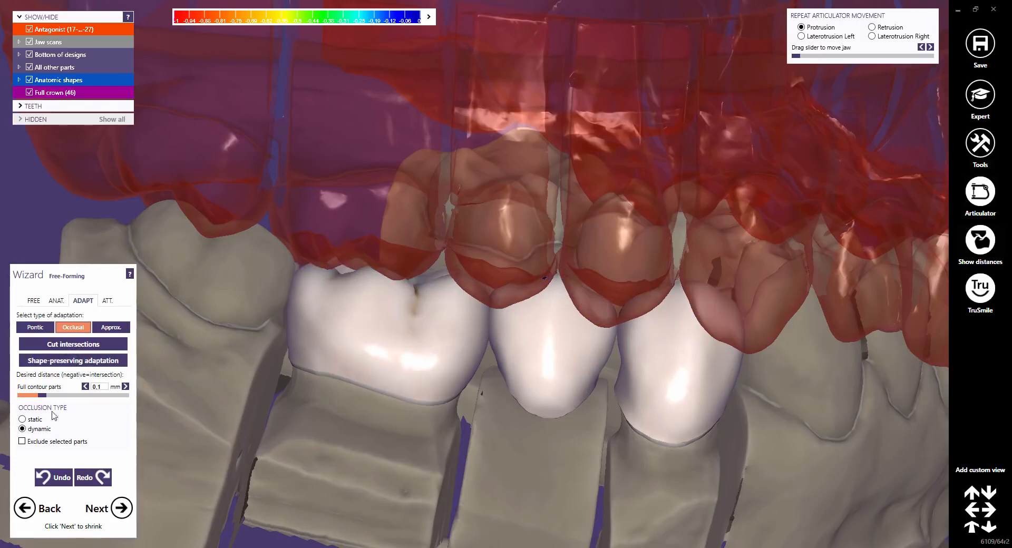
{"action": "left_click", "coordinate": [51, 480]}
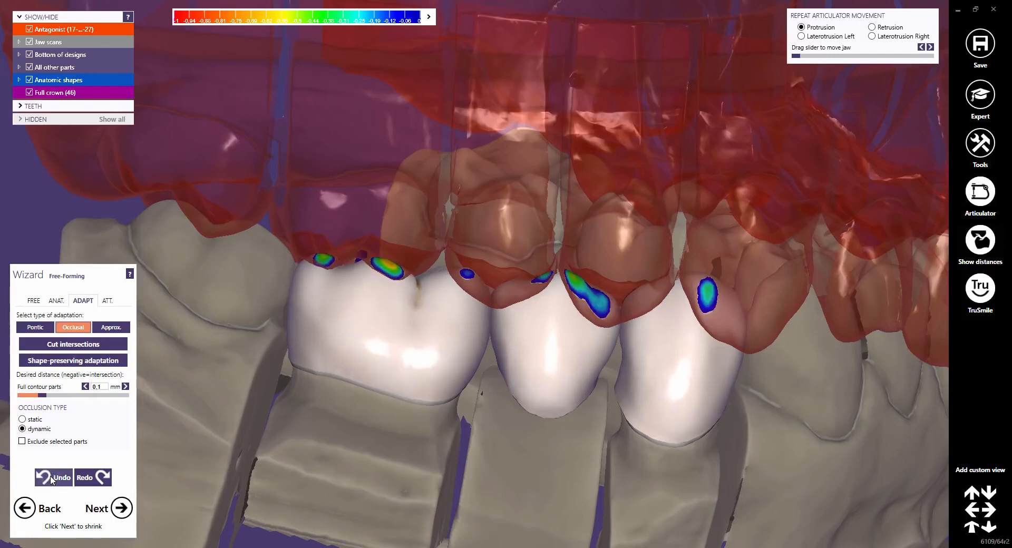
Try the dynamic cut on the whole bridge, undo it, and repeat it with a painted spot on crown 44's cusp excluded
{"action": "left_click", "coordinate": [78, 346]}
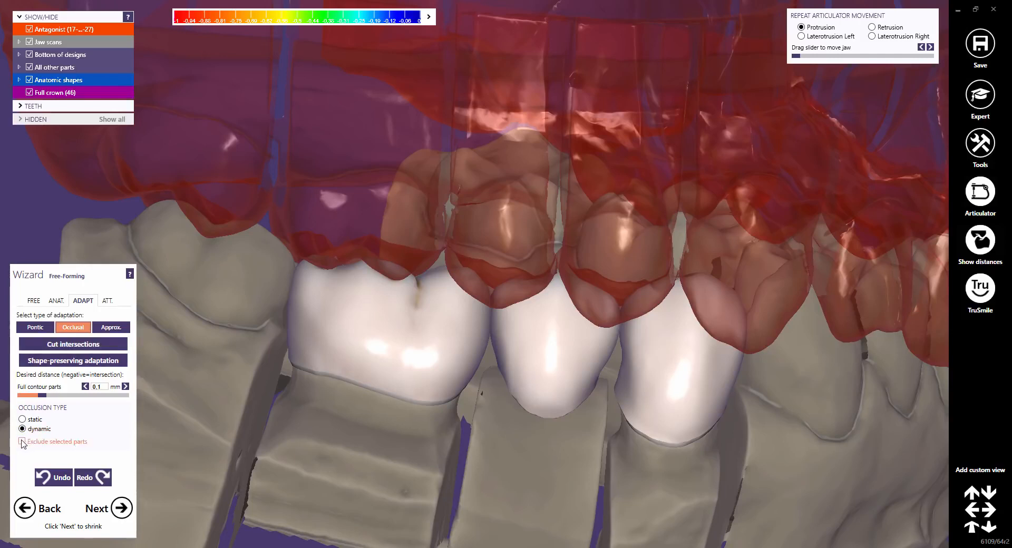
{"action": "left_click", "coordinate": [22, 441]}
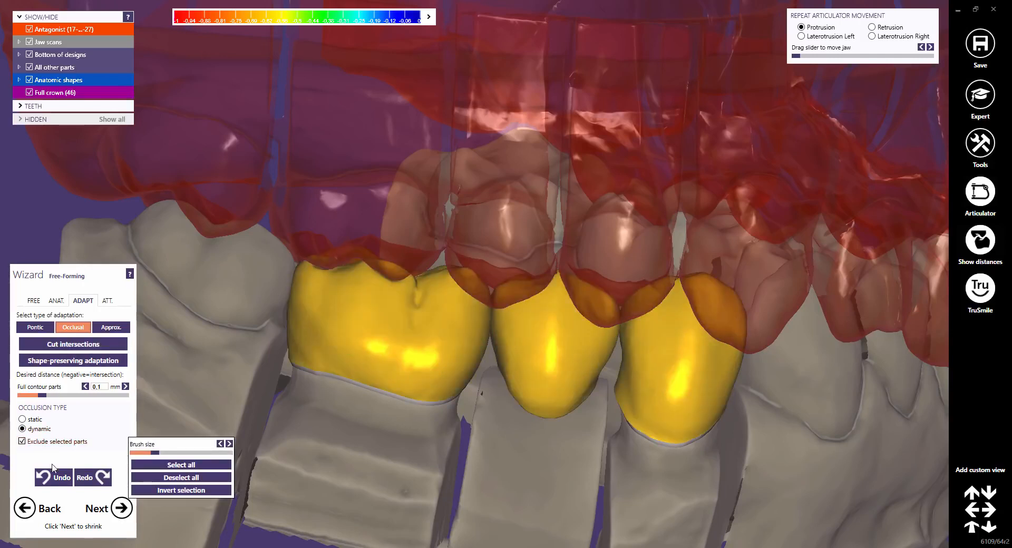
{"action": "left_click", "coordinate": [61, 480]}
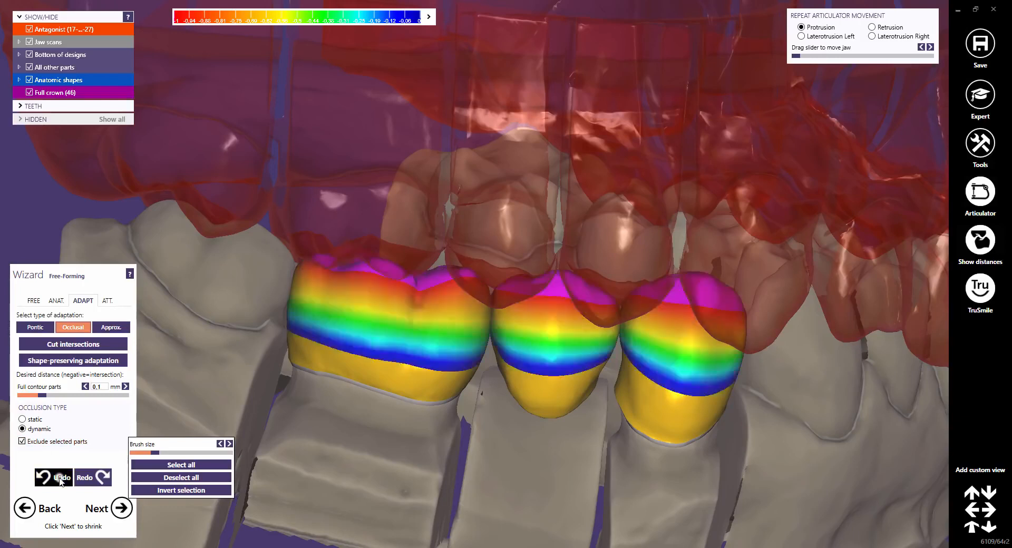
{"action": "left_click_drag", "start_coordinate": [699, 305], "coordinate": [697, 308]}
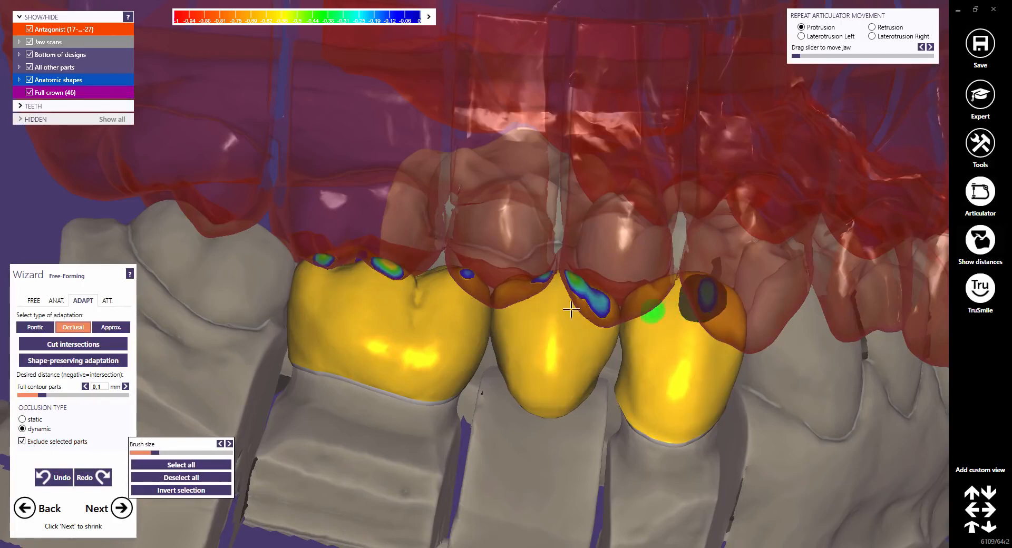
{"action": "left_click", "coordinate": [89, 346]}
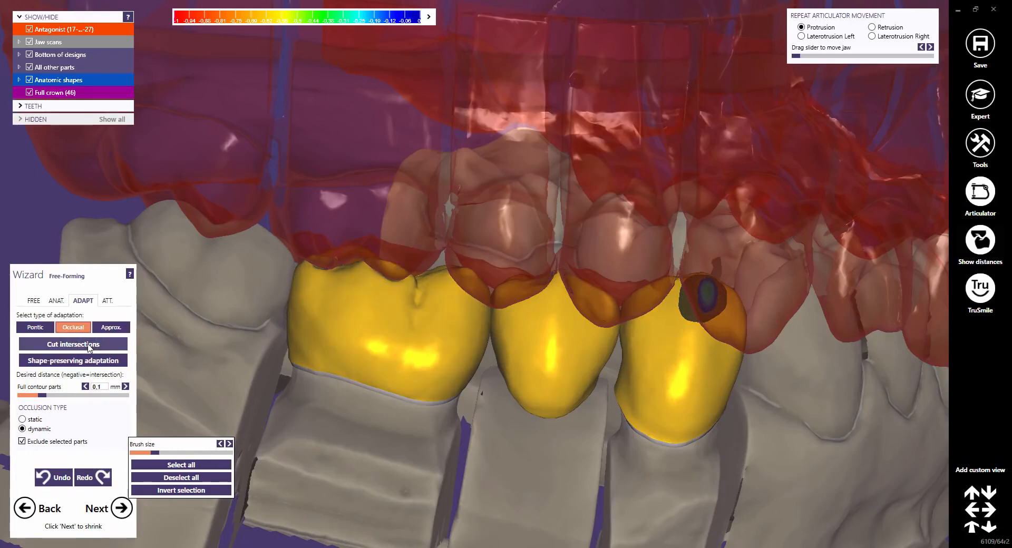
{"action": "right_click_drag", "start_coordinate": [494, 386], "coordinate": [601, 382]}
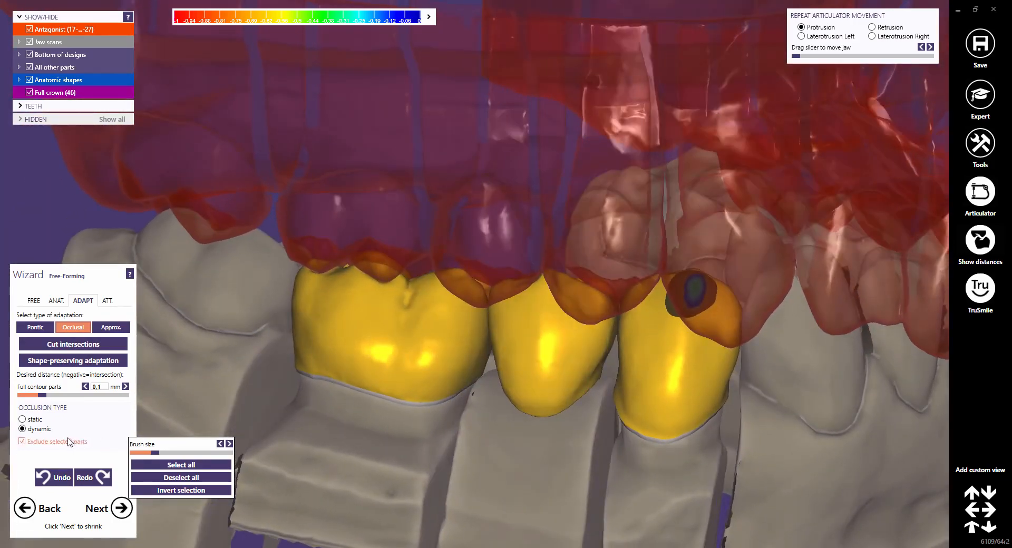
Lift the exclusion, undo the partial cut and cut all occlusal intersections with the dynamic occlusion type at 0.1 mm
{"action": "left_click", "coordinate": [22, 442]}
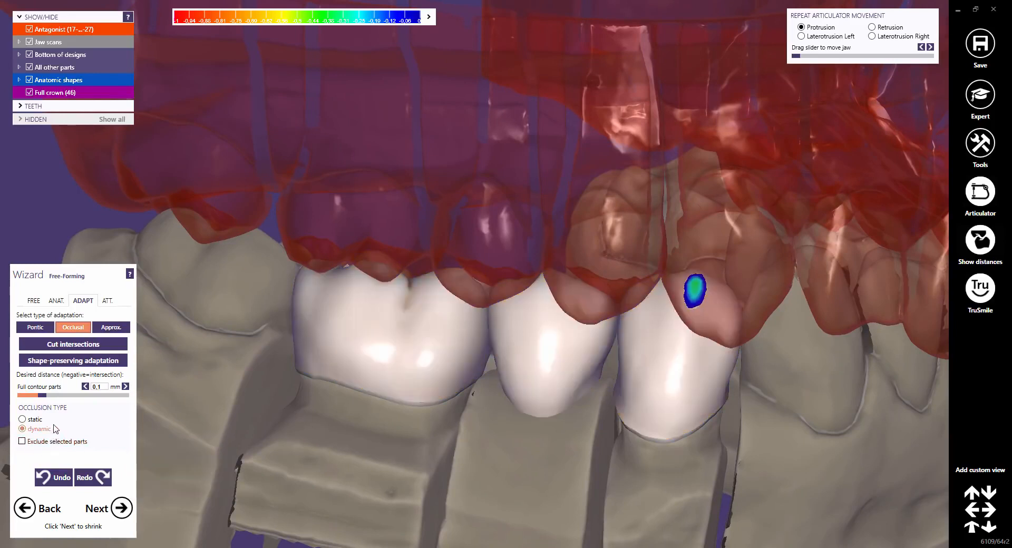
{"action": "left_click", "coordinate": [55, 479]}
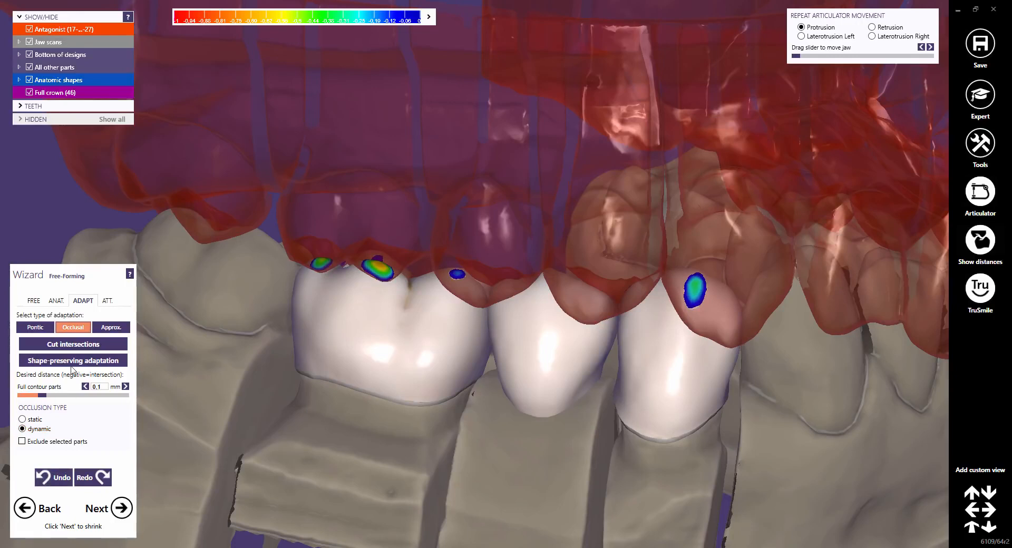
{"action": "left_click", "coordinate": [78, 344]}
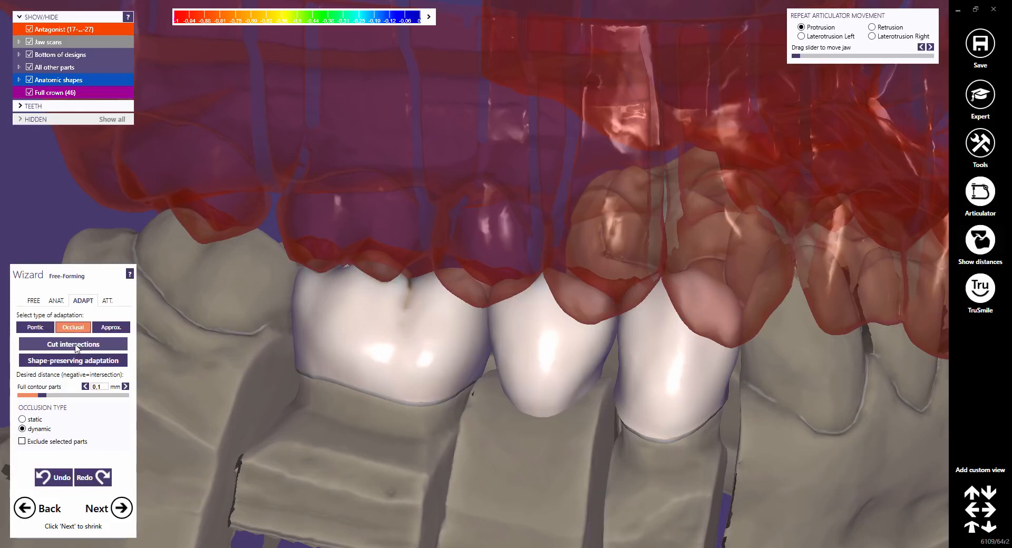
Switch to approximal adaptation and cut the bridge's intersections with the adjacent teeth at a 0 mm distance
{"action": "left_click", "coordinate": [111, 328]}
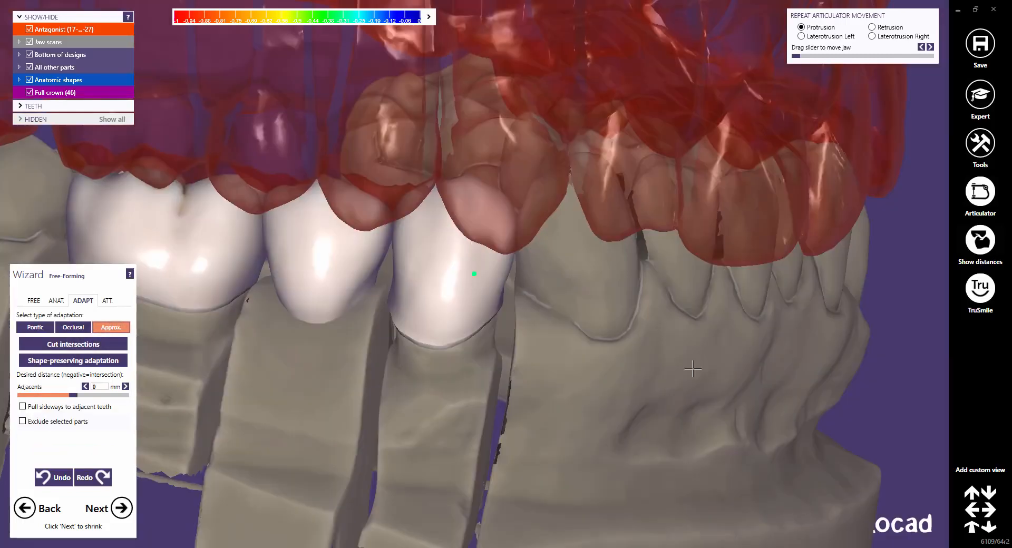
{"action": "right_click_drag", "start_coordinate": [430, 414], "coordinate": [474, 377]}
{"action": "middle_click_drag", "start_coordinate": [274, 287], "coordinate": [495, 298]}
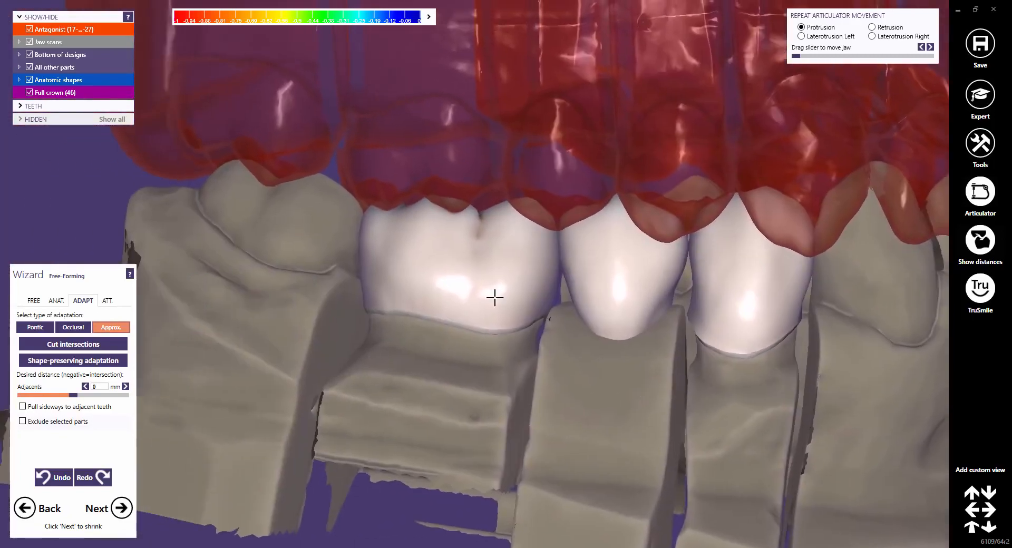
{"action": "middle_click_drag", "start_coordinate": [370, 243], "coordinate": [472, 260]}
{"action": "right_click_drag", "start_coordinate": [409, 365], "coordinate": [403, 373]}
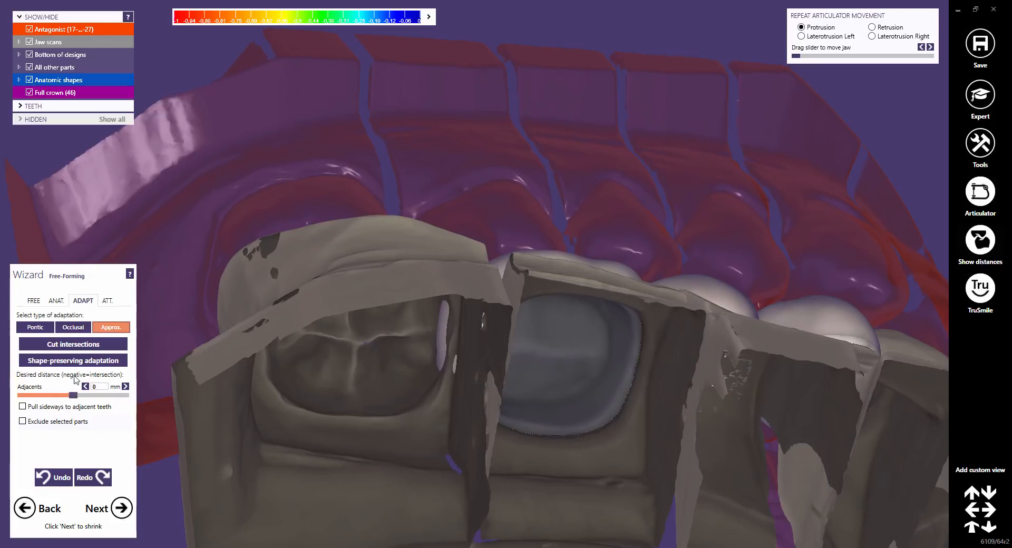
{"action": "left_click", "coordinate": [82, 346]}
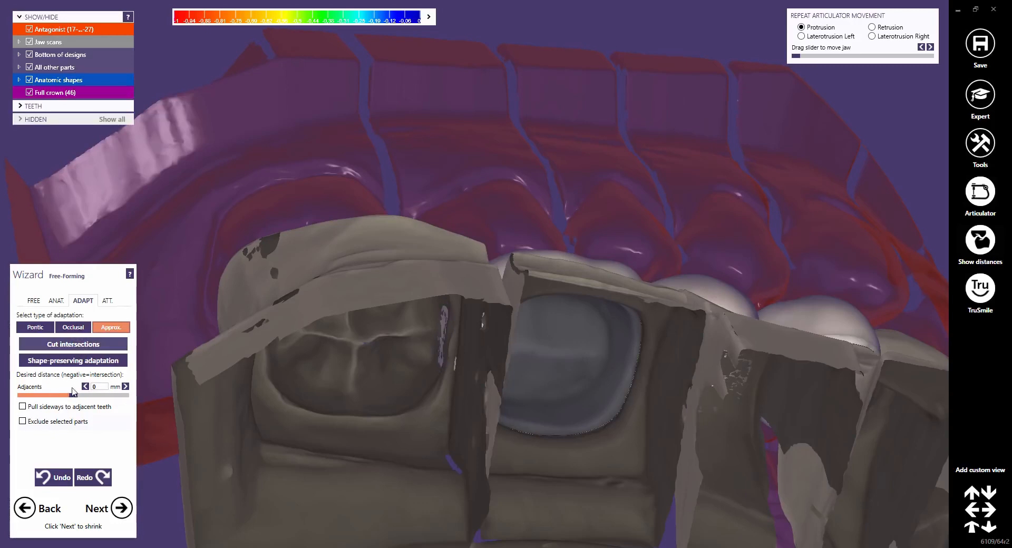
Undo the approximal cut, try the shape-preserving approximal adaptation at 0 mm instead, and undo that too
{"action": "left_click", "coordinate": [52, 479]}
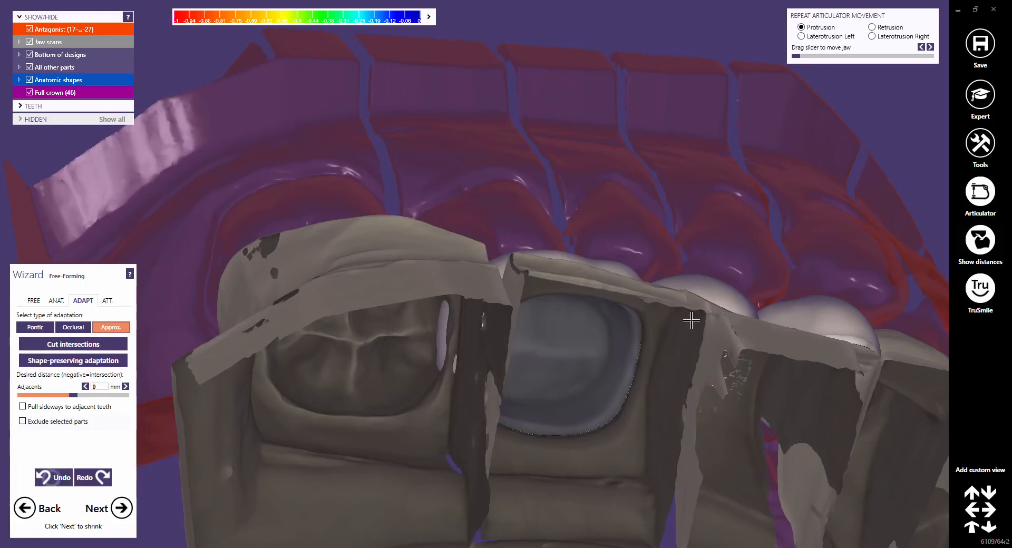
{"action": "right_click_drag", "start_coordinate": [692, 321], "coordinate": [707, 314]}
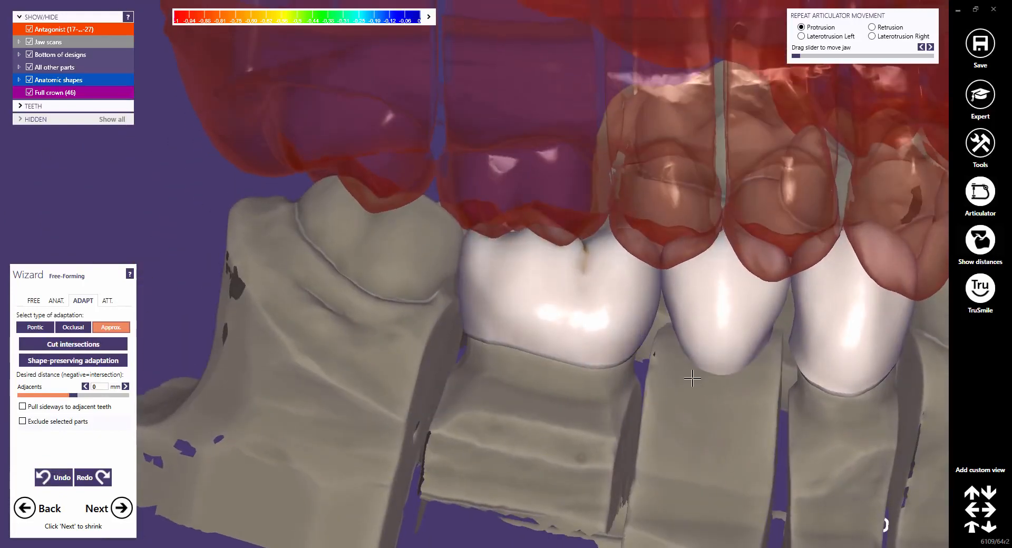
{"action": "middle_click_drag", "start_coordinate": [666, 400], "coordinate": [574, 411]}
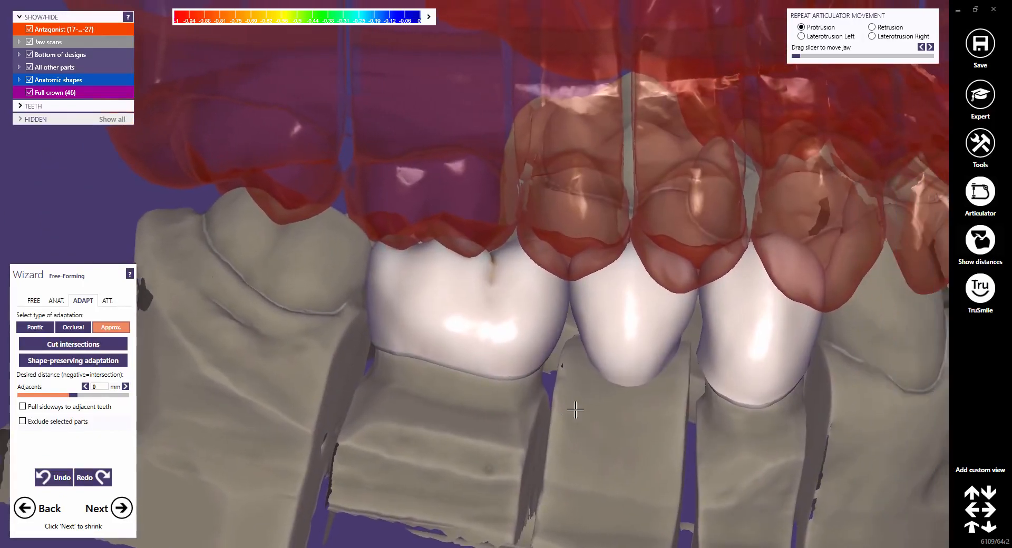
{"action": "left_click", "coordinate": [106, 362]}
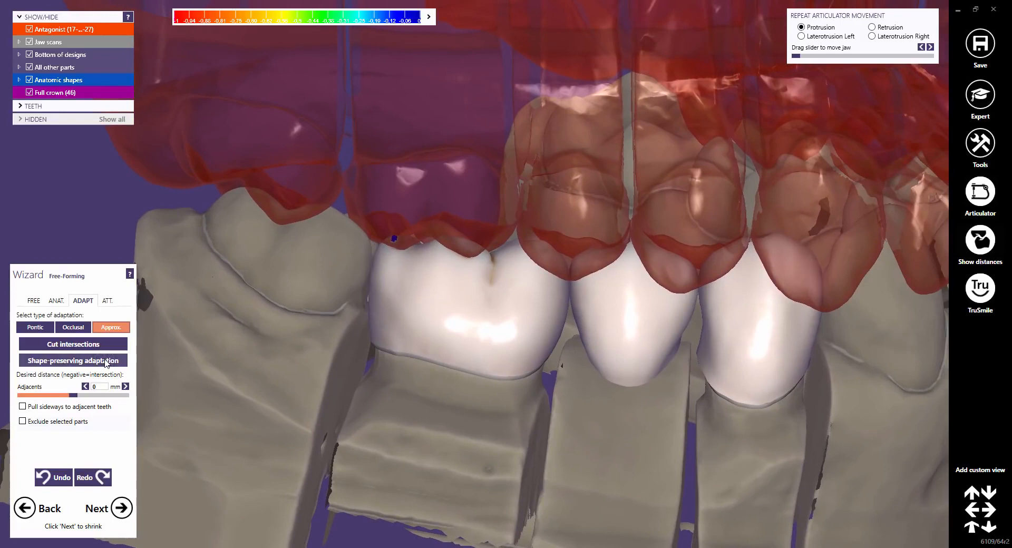
{"action": "left_click", "coordinate": [57, 480]}
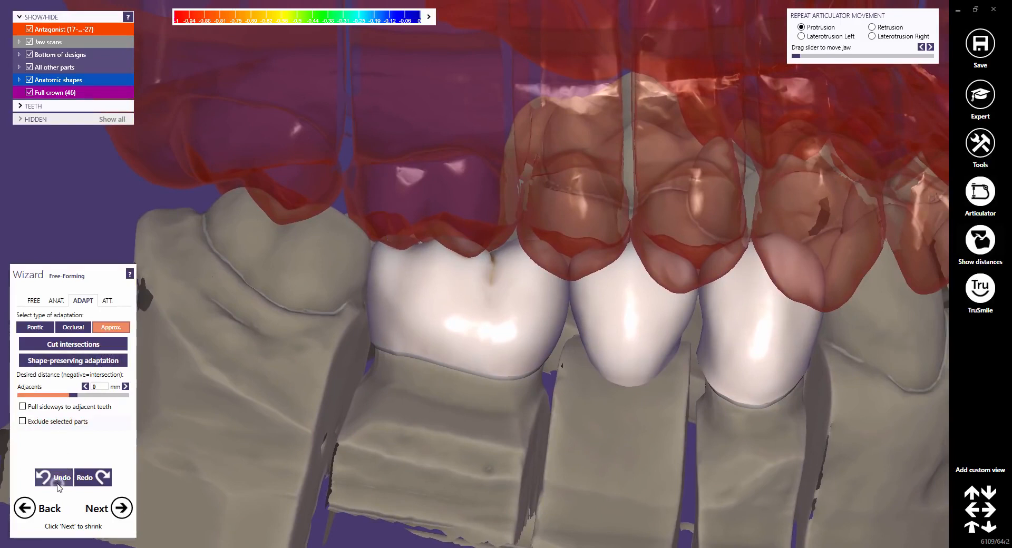
Cut the approximal intersections at 0 mm again and continue to the shrinking stage
{"action": "left_click", "coordinate": [88, 347]}
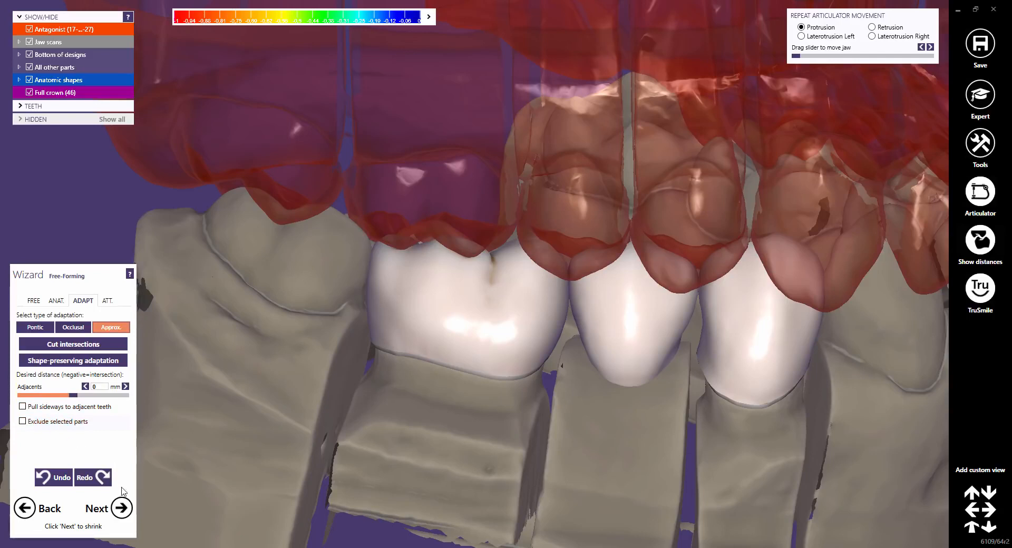
{"action": "left_click", "coordinate": [122, 509]}
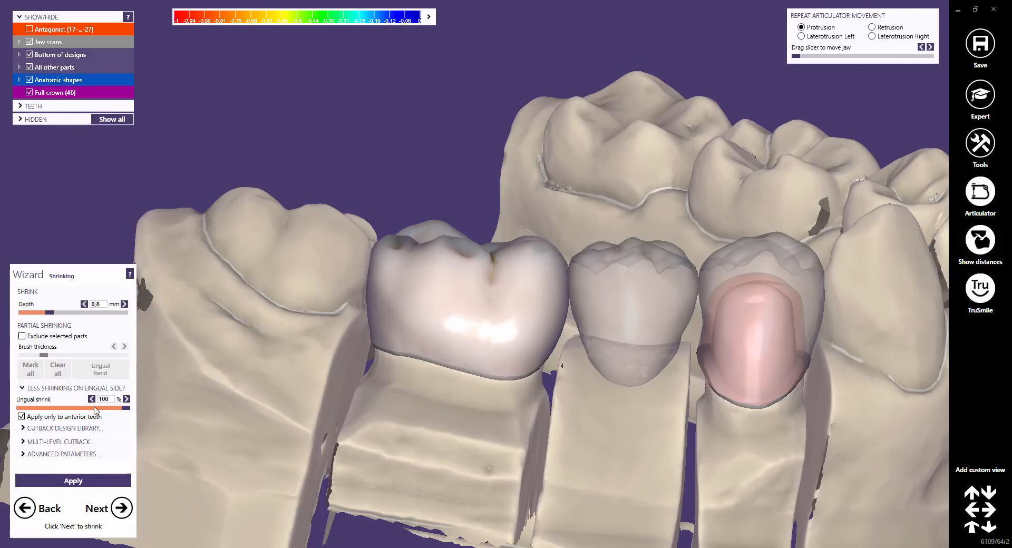
Look through the advanced shrinking parameters for minimum thickness and bottom shrink depth, and close them again
{"action": "left_click", "coordinate": [51, 454]}
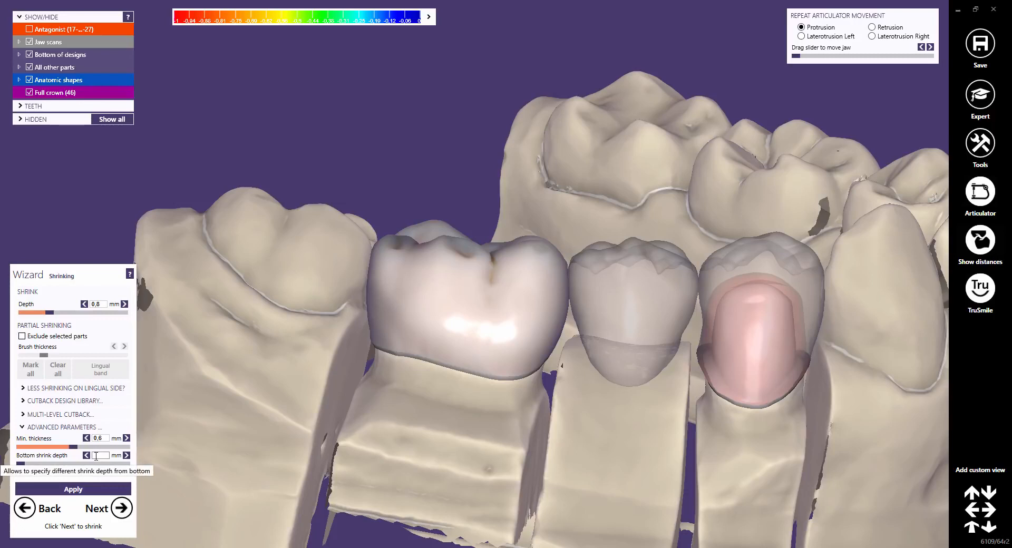
{"action": "left_click", "coordinate": [25, 428]}
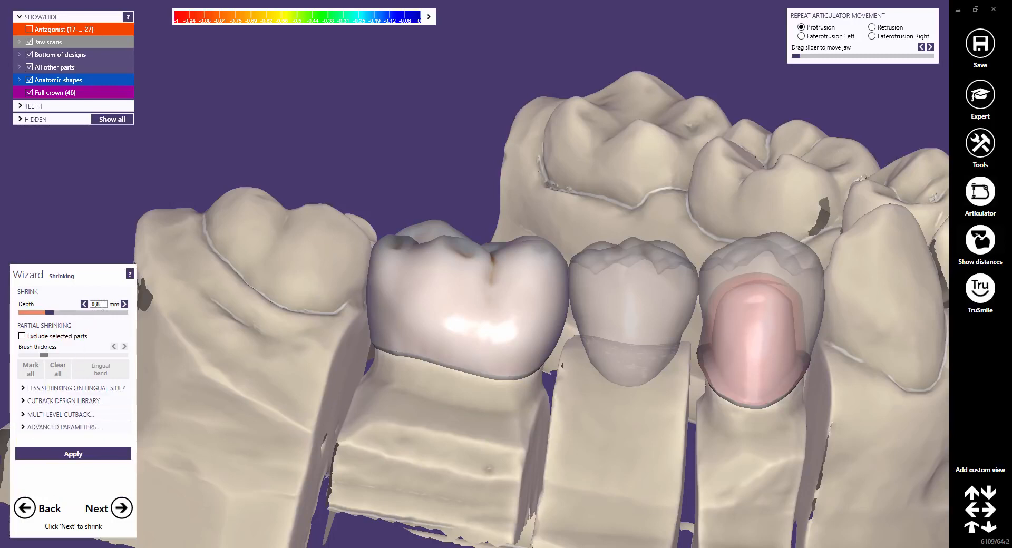
Shrink the anatomic shapes of teeth 44 and 45 to a depth of 0.8 mm and continue to free-forming
{"action": "left_click", "coordinate": [73, 454]}
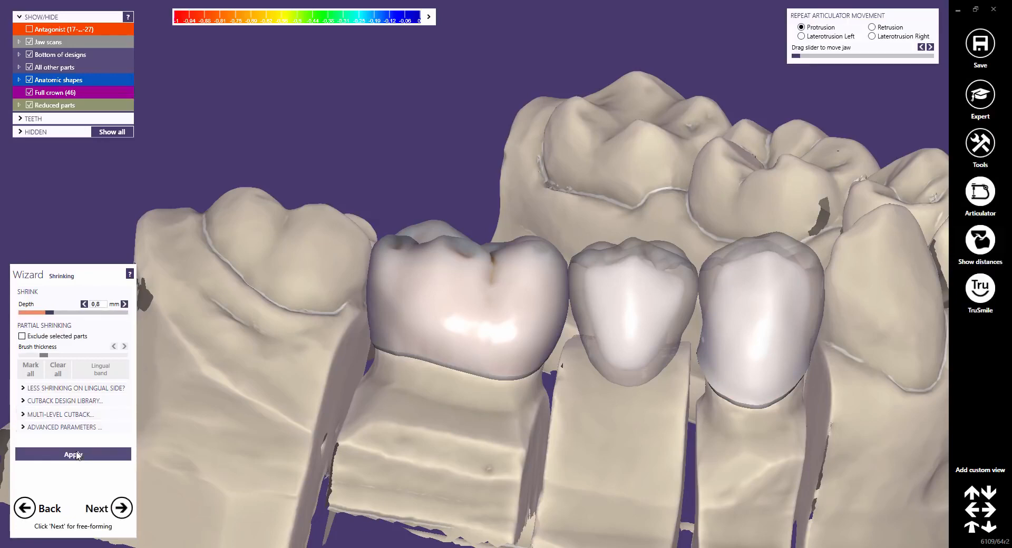
{"action": "left_click", "coordinate": [122, 508]}
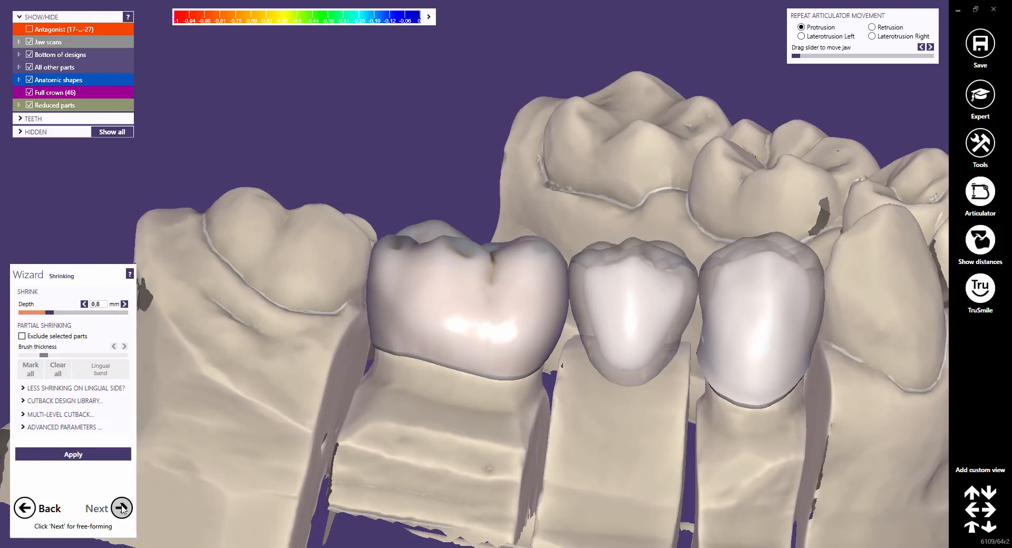
{"action": "left_click", "coordinate": [121, 508]}
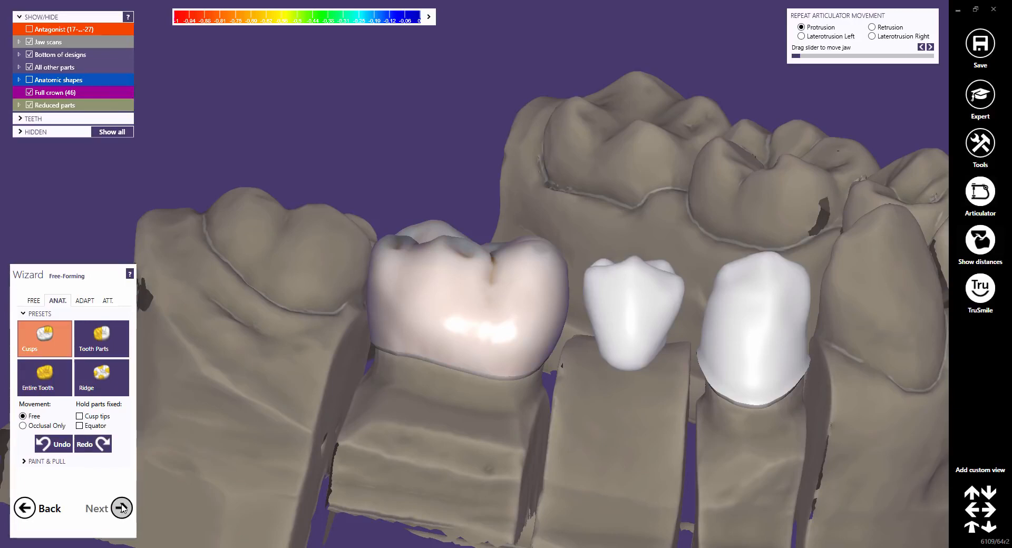
Reshape the distal buccal shoulder of the reduced crown on tooth 44 with the Tooth Parts preset
{"action": "left_click", "coordinate": [101, 338]}
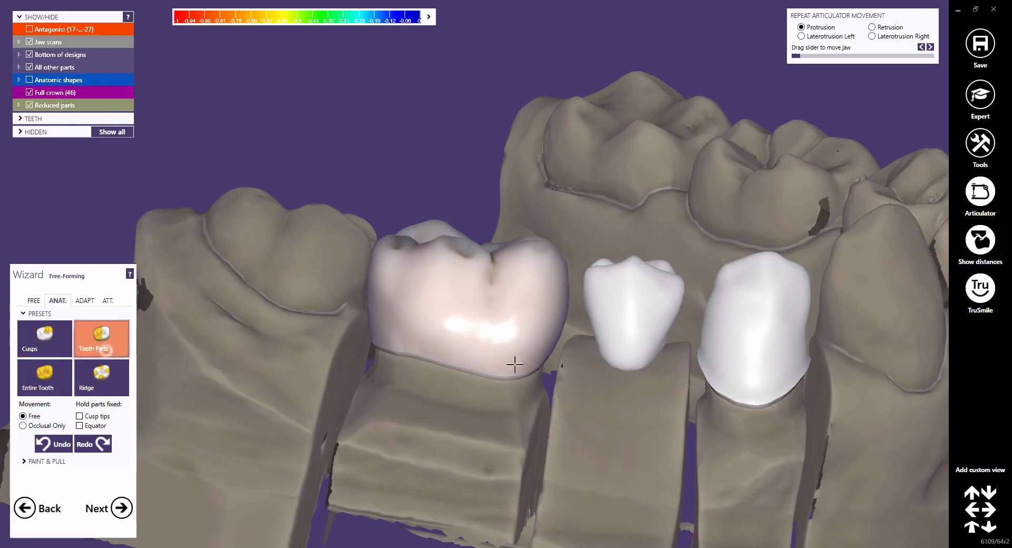
{"action": "right_click_drag", "start_coordinate": [514, 363], "coordinate": [712, 353]}
{"action": "scroll", "coordinate": [732, 297], "scroll_direction": "up", "scroll_amount": 5}
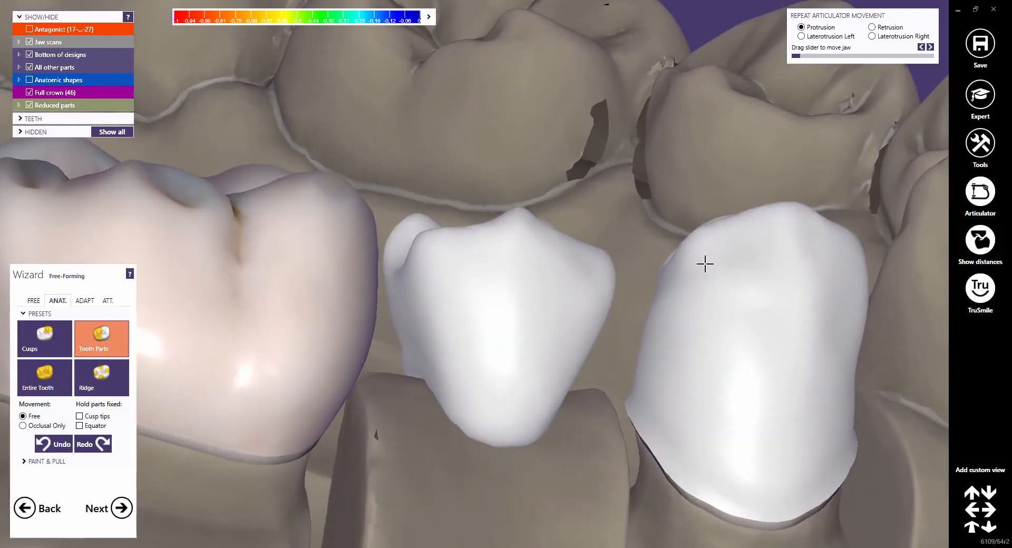
{"action": "left_click_drag", "start_coordinate": [690, 257], "coordinate": [676, 272]}
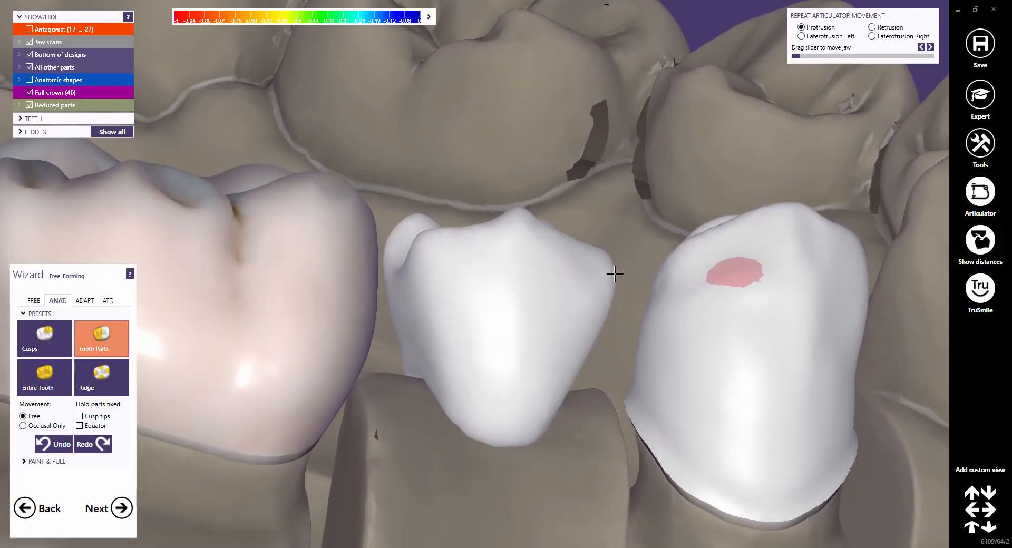
Reshape the proximal and lingual cusp areas of the reduced pontic 45 by moving its tooth parts inward
{"action": "right_click_drag", "start_coordinate": [587, 286], "coordinate": [567, 298]}
{"action": "left_click_drag", "start_coordinate": [624, 299], "coordinate": [605, 295]}
{"action": "left_click_drag", "start_coordinate": [437, 276], "coordinate": [456, 235]}
{"action": "left_click_drag", "start_coordinate": [462, 174], "coordinate": [504, 167]}
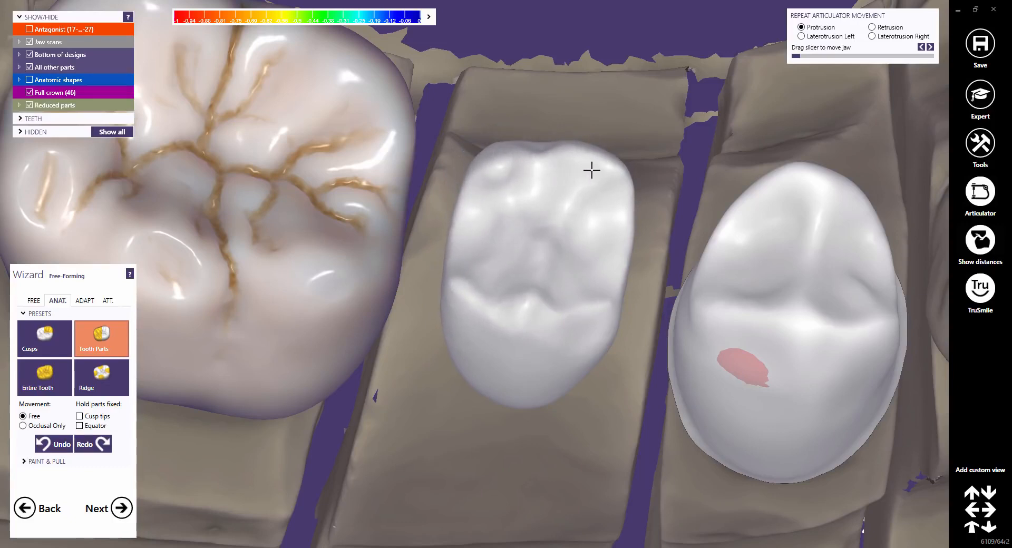
{"action": "left_click_drag", "start_coordinate": [591, 170], "coordinate": [583, 192]}
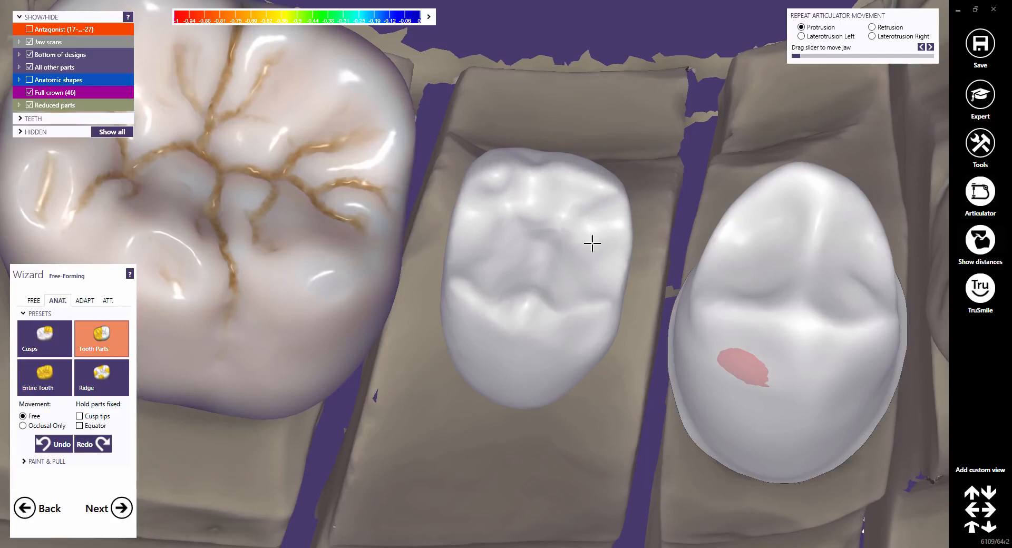
{"action": "mouse_move", "coordinate": [592, 267]}
{"action": "right_mouse_down"}
{"action": "mouse_move", "coordinate": [591, 258]}
{"action": "mouse_move", "coordinate": [585, 265]}
{"action": "right_mouse_up"}
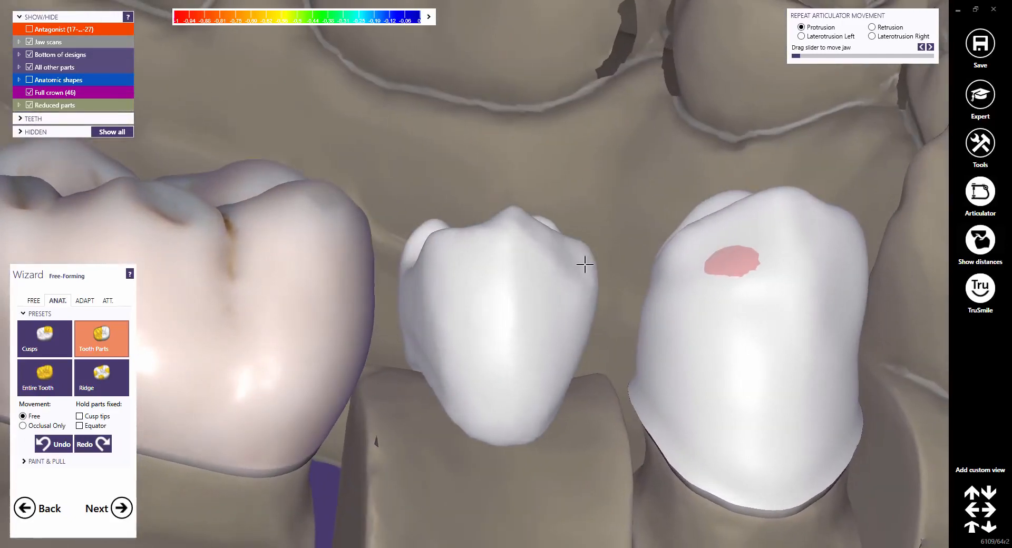
Smooth the distal, mesial and lingual surfaces of the reduced crown on tooth 44 with the Smooth/Flatten brush
{"action": "left_click", "coordinate": [32, 301]}
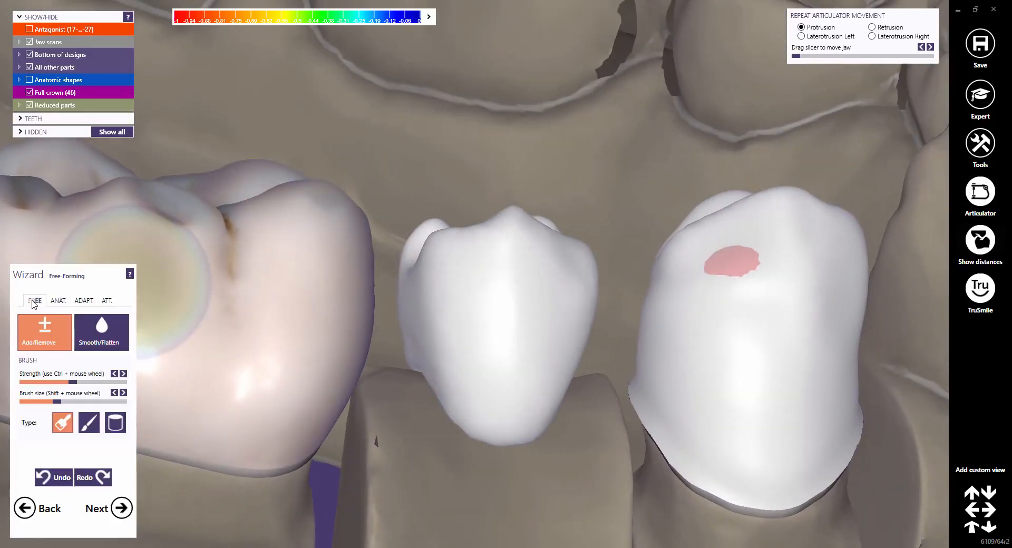
{"action": "left_click", "coordinate": [101, 332]}
{"action": "right_click_drag", "start_coordinate": [464, 314], "coordinate": [677, 335]}
{"action": "mouse_move", "coordinate": [677, 335]}
{"action": "left_mouse_down"}
{"action": "mouse_move", "coordinate": [640, 340]}
{"action": "mouse_move", "coordinate": [654, 345]}
{"action": "mouse_move", "coordinate": [657, 318]}
{"action": "mouse_move", "coordinate": [626, 281]}
{"action": "left_mouse_up"}
{"action": "right_click_drag", "start_coordinate": [872, 292], "coordinate": [812, 280]}
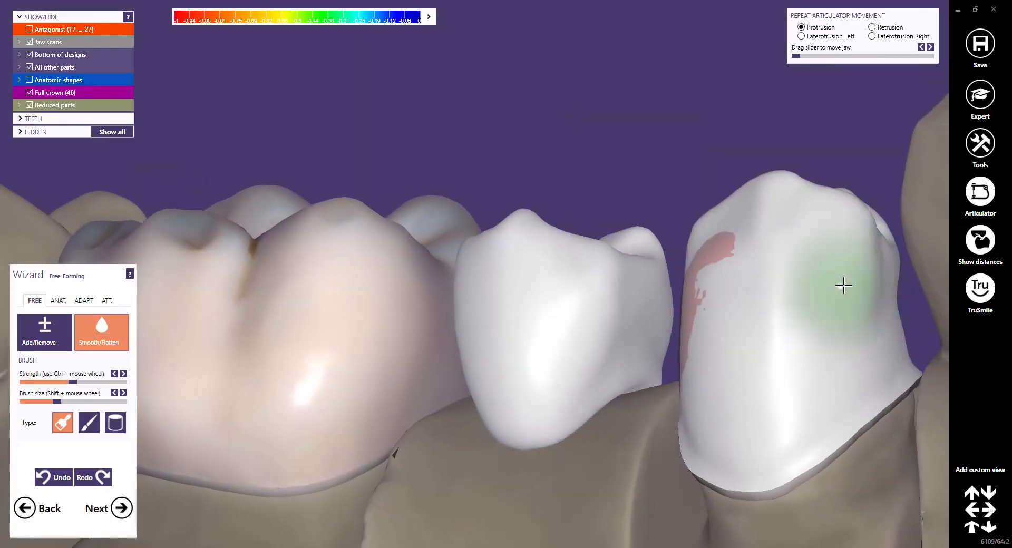
{"action": "mouse_move", "coordinate": [867, 260]}
{"action": "left_mouse_down"}
{"action": "mouse_move", "coordinate": [876, 251]}
{"action": "mouse_move", "coordinate": [885, 260]}
{"action": "mouse_move", "coordinate": [866, 275]}
{"action": "left_mouse_up"}
{"action": "right_click_drag", "start_coordinate": [866, 275], "coordinate": [814, 297]}
{"action": "mouse_move", "coordinate": [706, 349]}
{"action": "left_mouse_down"}
{"action": "mouse_move", "coordinate": [628, 413]}
{"action": "mouse_move", "coordinate": [542, 346]}
{"action": "mouse_move", "coordinate": [562, 338]}
{"action": "mouse_move", "coordinate": [565, 301]}
{"action": "mouse_move", "coordinate": [528, 308]}
{"action": "left_mouse_up"}
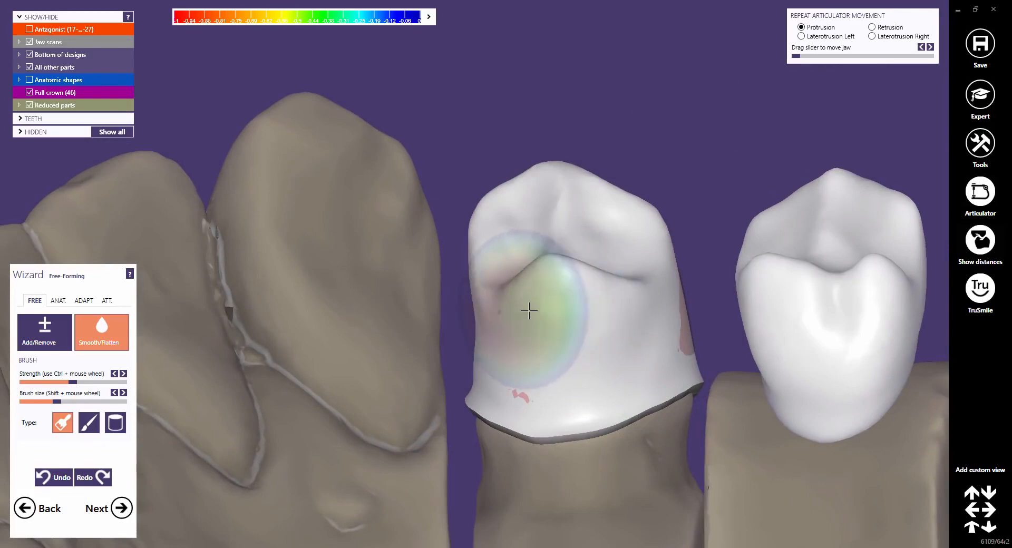
{"action": "mouse_move", "coordinate": [528, 309]}
{"action": "right_mouse_down"}
{"action": "mouse_move", "coordinate": [598, 326]}
{"action": "mouse_move", "coordinate": [594, 346]}
{"action": "right_mouse_up"}
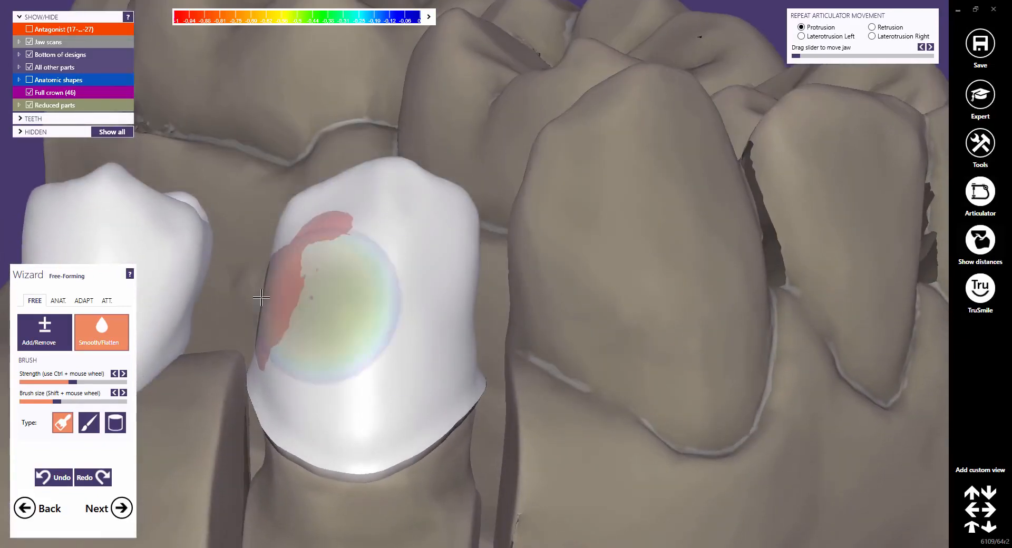
Smooth the occlusal edges, sides and lingual base of the reduced pontic 45 with the Smooth/Flatten brush
{"action": "right_click_drag", "start_coordinate": [262, 297], "coordinate": [600, 307]}
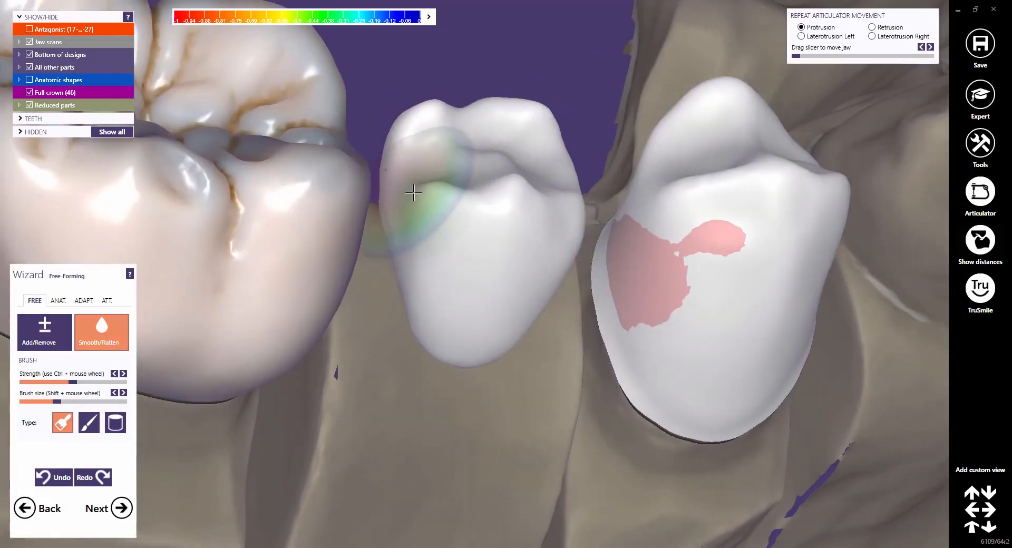
{"action": "right_click_drag", "start_coordinate": [524, 151], "coordinate": [510, 157]}
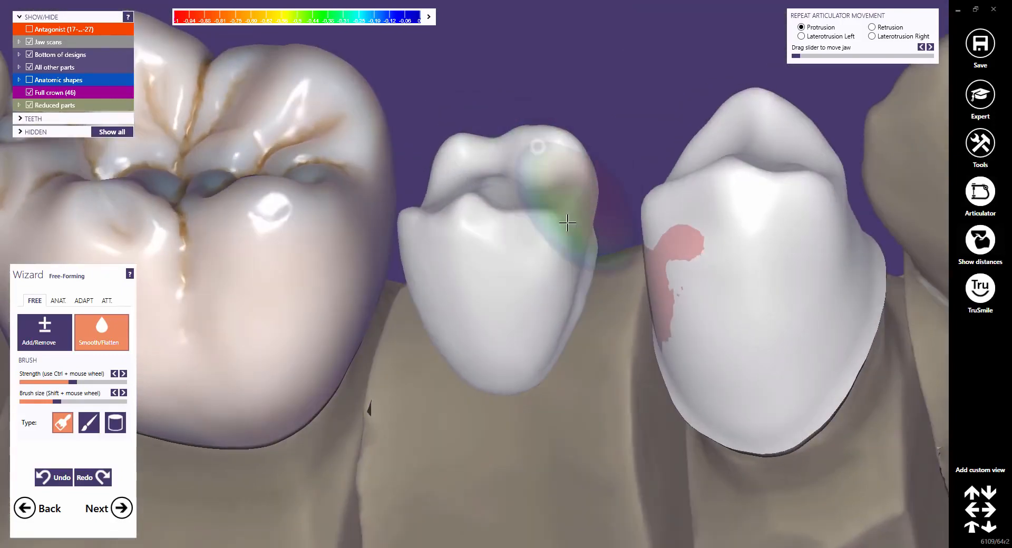
{"action": "middle_click", "coordinate": [548, 224]}
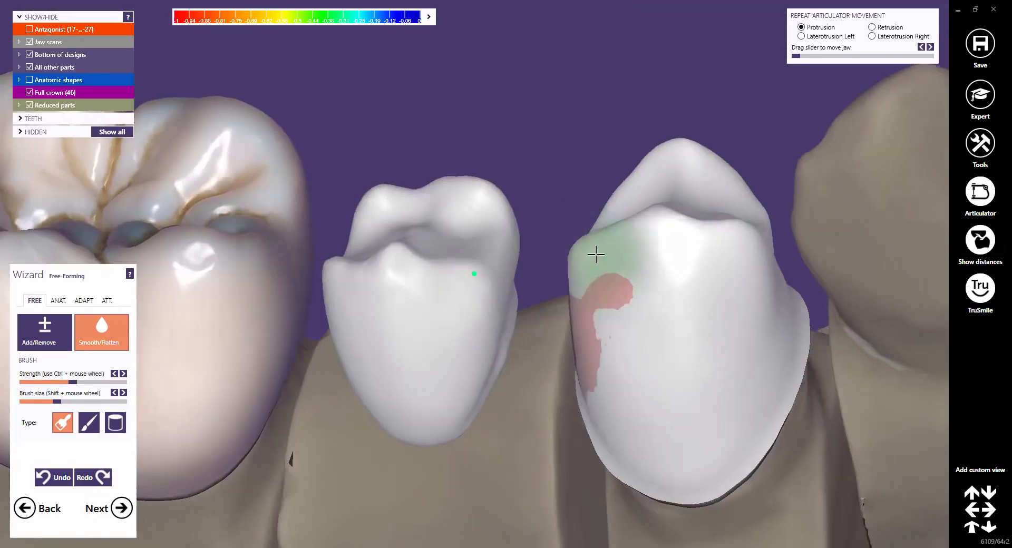
{"action": "right_click_drag", "start_coordinate": [594, 253], "coordinate": [594, 255]}
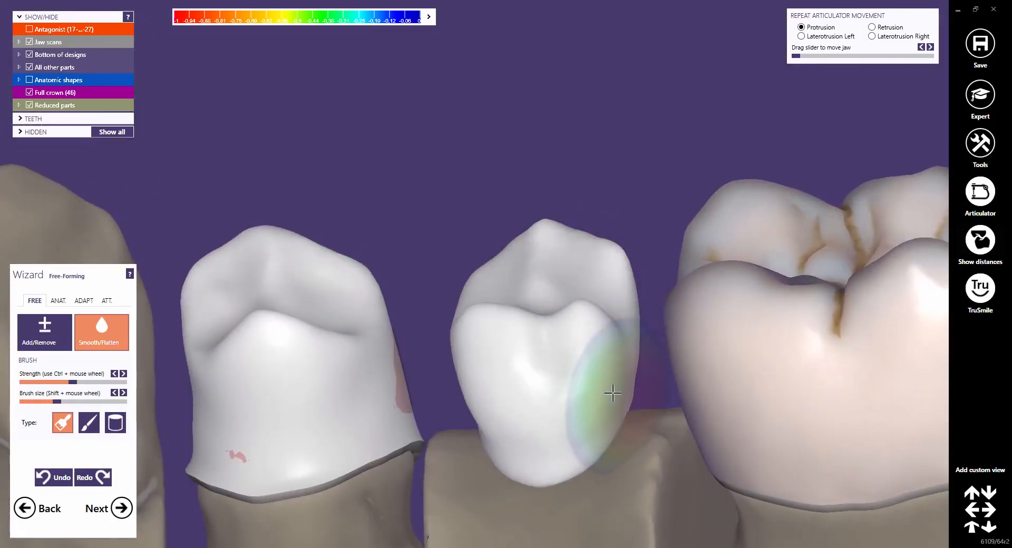
{"action": "right_click_drag", "start_coordinate": [612, 392], "coordinate": [611, 389]}
{"action": "mouse_move", "coordinate": [604, 401]}
{"action": "left_mouse_down"}
{"action": "mouse_move", "coordinate": [529, 435]}
{"action": "mouse_move", "coordinate": [499, 428]}
{"action": "left_mouse_up"}
{"action": "right_click_drag", "start_coordinate": [499, 428], "coordinate": [515, 429]}
{"action": "mouse_move", "coordinate": [515, 429]}
{"action": "left_mouse_down"}
{"action": "mouse_move", "coordinate": [570, 435]}
{"action": "mouse_move", "coordinate": [493, 419]}
{"action": "mouse_move", "coordinate": [581, 419]}
{"action": "left_mouse_up"}
{"action": "right_click_drag", "start_coordinate": [580, 420], "coordinate": [552, 420]}
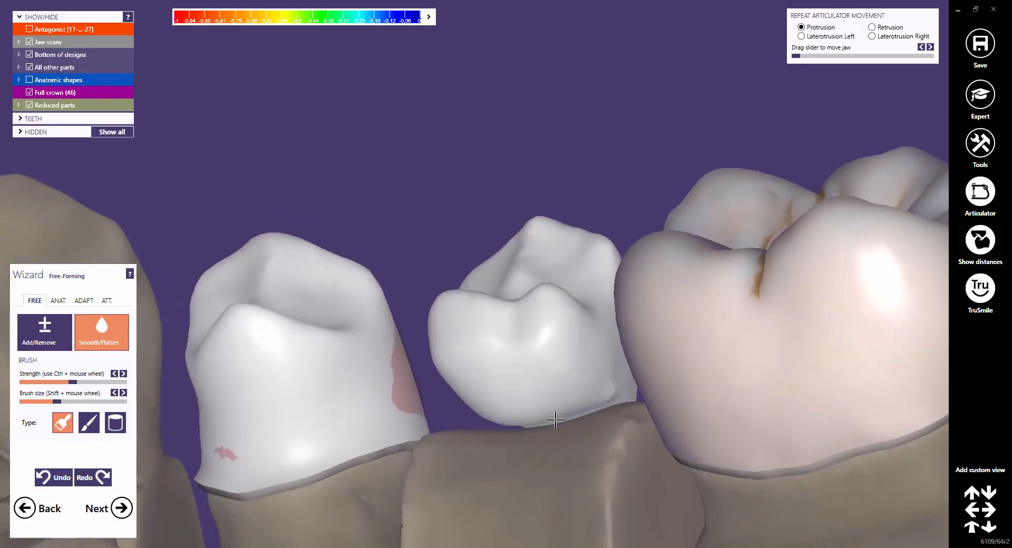
{"action": "left_click_drag", "start_coordinate": [552, 420], "coordinate": [539, 419]}
{"action": "right_click_drag", "start_coordinate": [539, 419], "coordinate": [565, 384]}
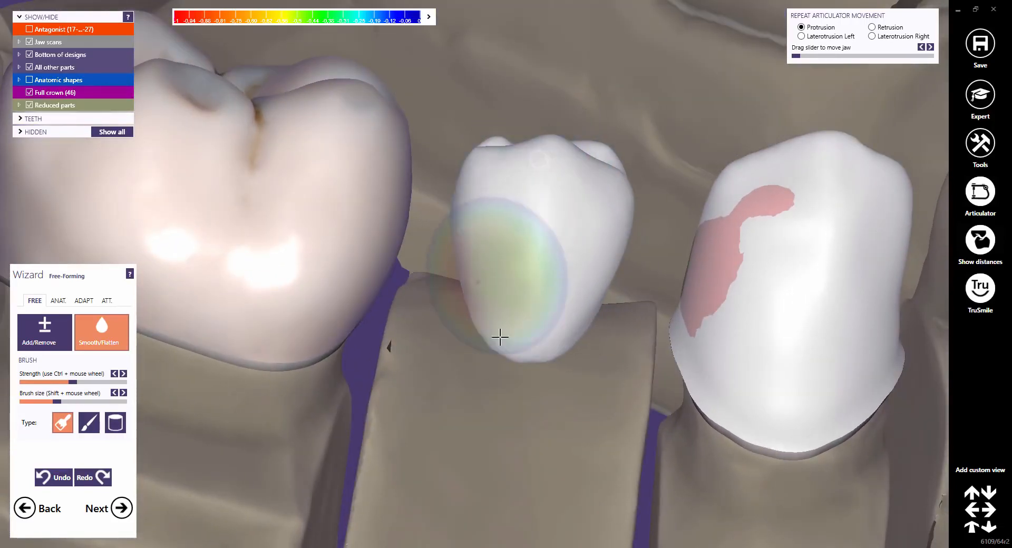
Adapt the reduced pontic 45 to the gingiva at a desired distance of 0.3 mm
{"action": "right_click_drag", "start_coordinate": [499, 336], "coordinate": [515, 379]}
{"action": "left_click", "coordinate": [84, 301]}
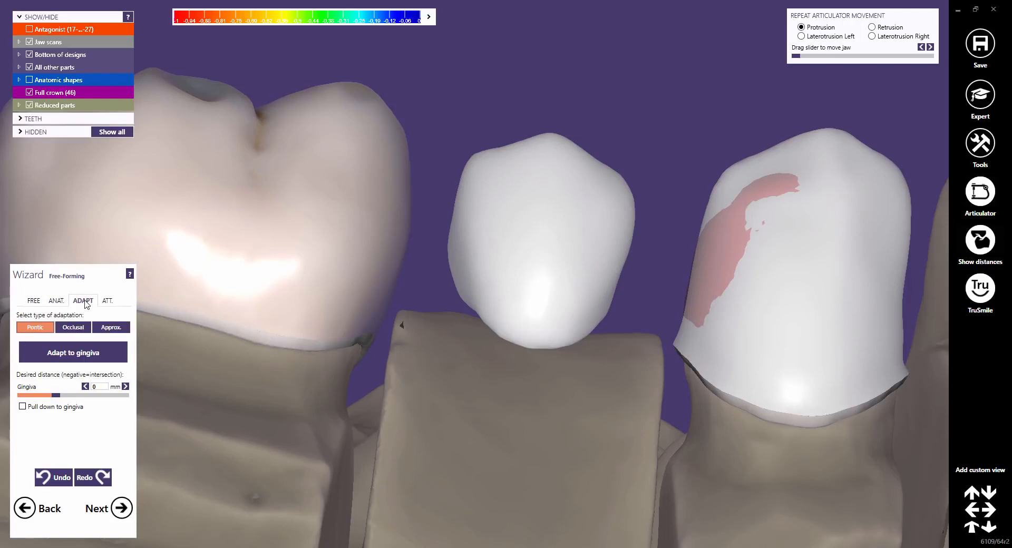
{"action": "left_click", "coordinate": [105, 387]}
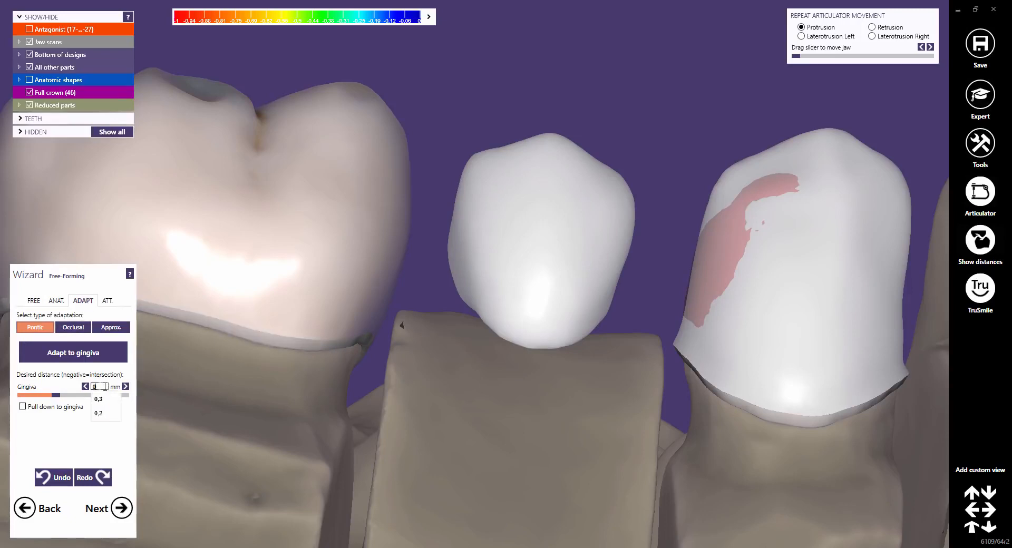
{"action": "left_click", "coordinate": [101, 398]}
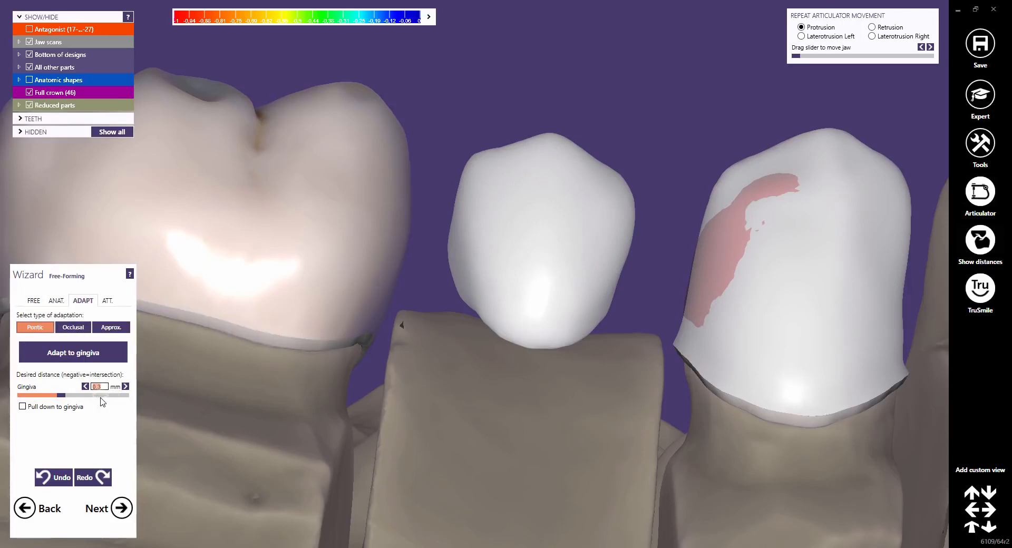
{"action": "left_click", "coordinate": [95, 354]}
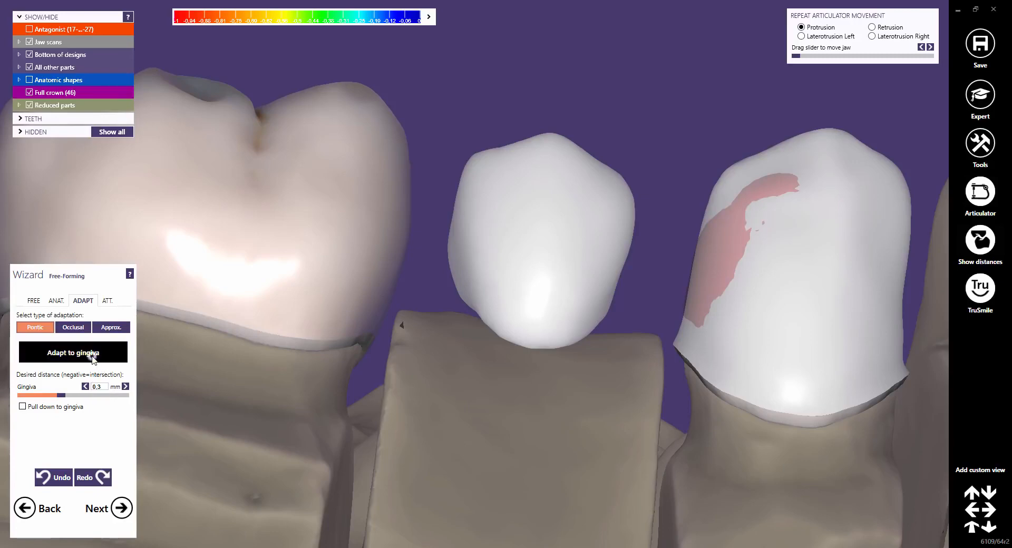
Hide the jaw scans and smooth the gingival underside of the pontic with the Smooth/Flatten brush
{"action": "right_click_drag", "start_coordinate": [479, 366], "coordinate": [413, 314]}
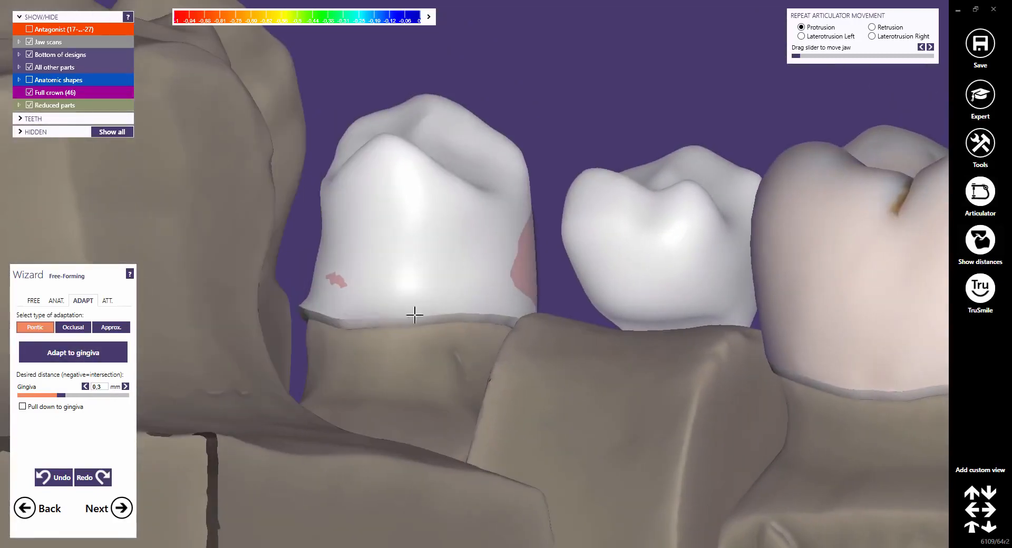
{"action": "left_click", "coordinate": [29, 43]}
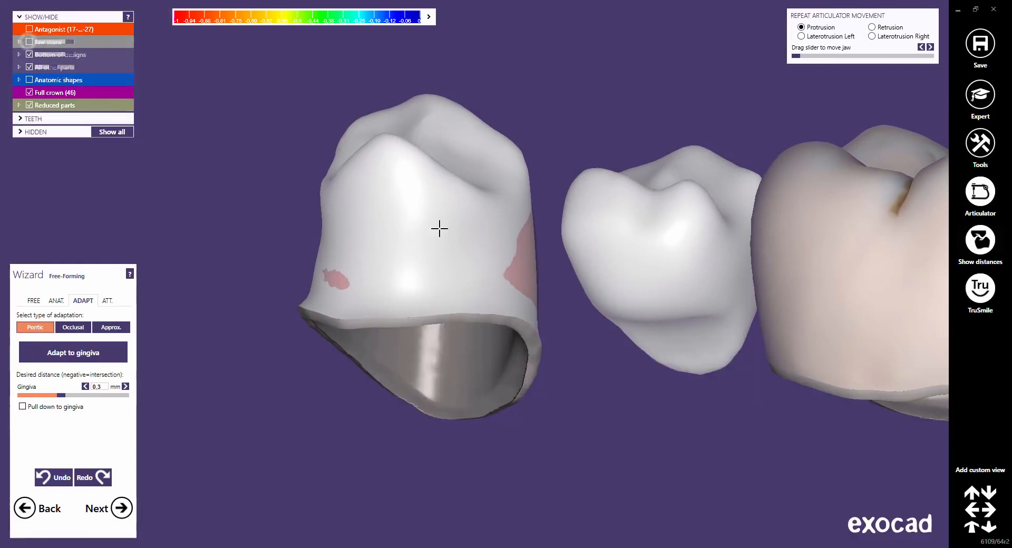
{"action": "right_click_drag", "start_coordinate": [640, 327], "coordinate": [625, 312]}
{"action": "left_click", "coordinate": [35, 301]}
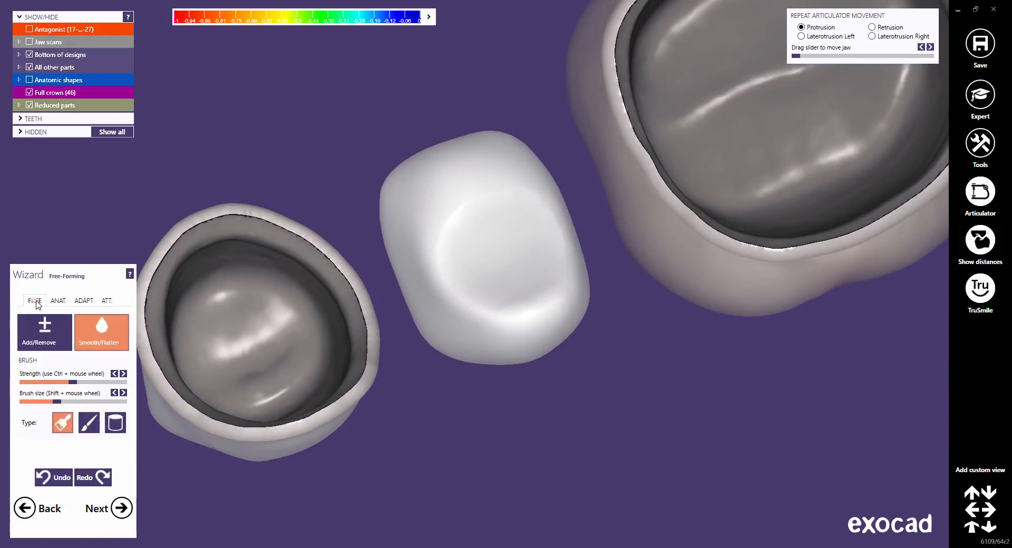
{"action": "right_click_drag", "start_coordinate": [368, 263], "coordinate": [405, 237]}
{"action": "scroll", "coordinate": [426, 231], "scroll_direction": "up", "scroll_amount": 3}
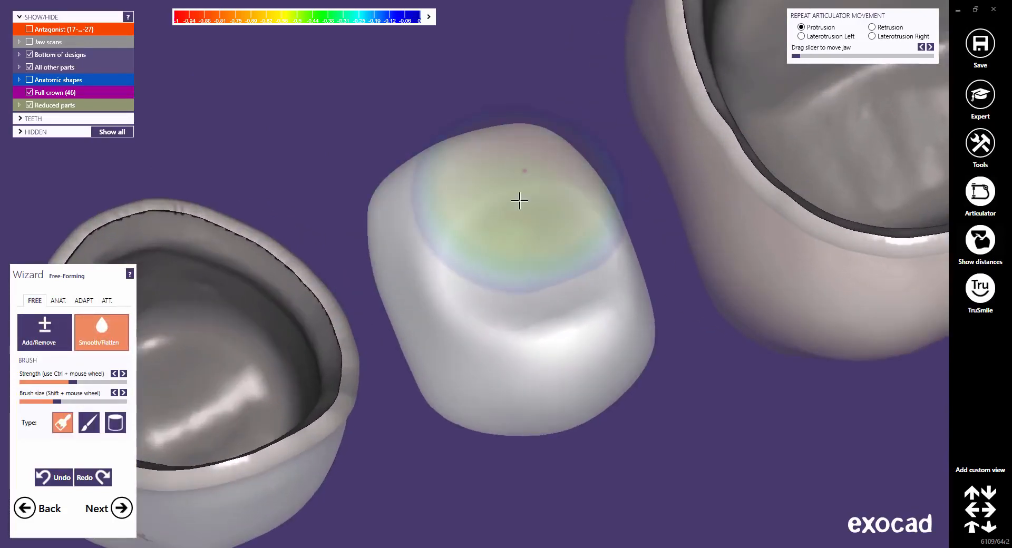
{"action": "mouse_move", "coordinate": [520, 203]}
{"action": "left_mouse_down"}
{"action": "mouse_move", "coordinate": [517, 174]}
{"action": "mouse_move", "coordinate": [414, 192]}
{"action": "mouse_move", "coordinate": [425, 241]}
{"action": "mouse_move", "coordinate": [537, 204]}
{"action": "mouse_move", "coordinate": [553, 217]}
{"action": "mouse_move", "coordinate": [487, 258]}
{"action": "mouse_move", "coordinate": [554, 239]}
{"action": "mouse_move", "coordinate": [429, 190]}
{"action": "mouse_move", "coordinate": [418, 253]}
{"action": "mouse_move", "coordinate": [537, 221]}
{"action": "mouse_move", "coordinate": [543, 293]}
{"action": "left_mouse_up"}
{"action": "right_click_drag", "start_coordinate": [524, 257], "coordinate": [524, 258]}
{"action": "left_click_drag", "start_coordinate": [526, 294], "coordinate": [524, 258]}
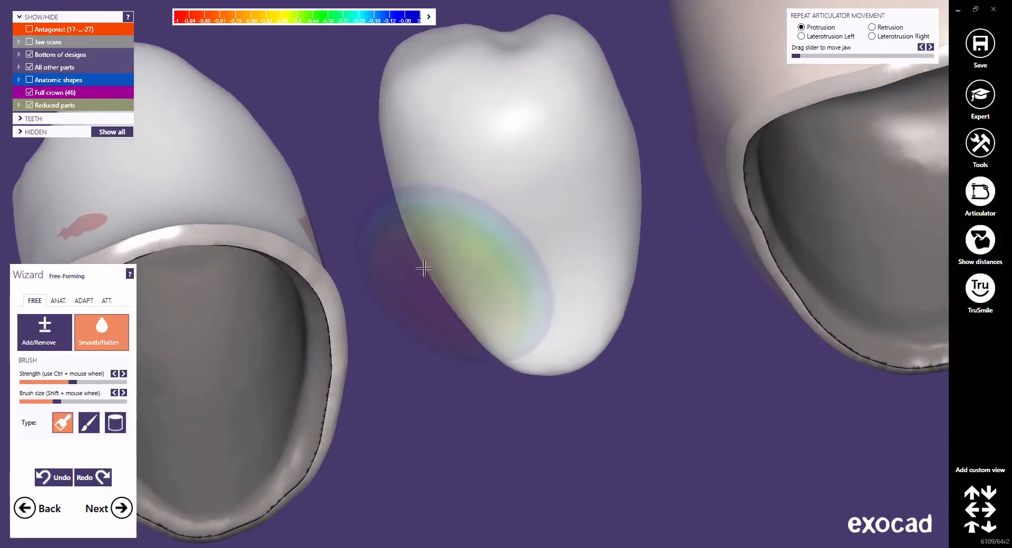
Adapt the smoothed pontic base to the gingiva again at 0.3 mm and check its shape from several sides
{"action": "left_click", "coordinate": [86, 303]}
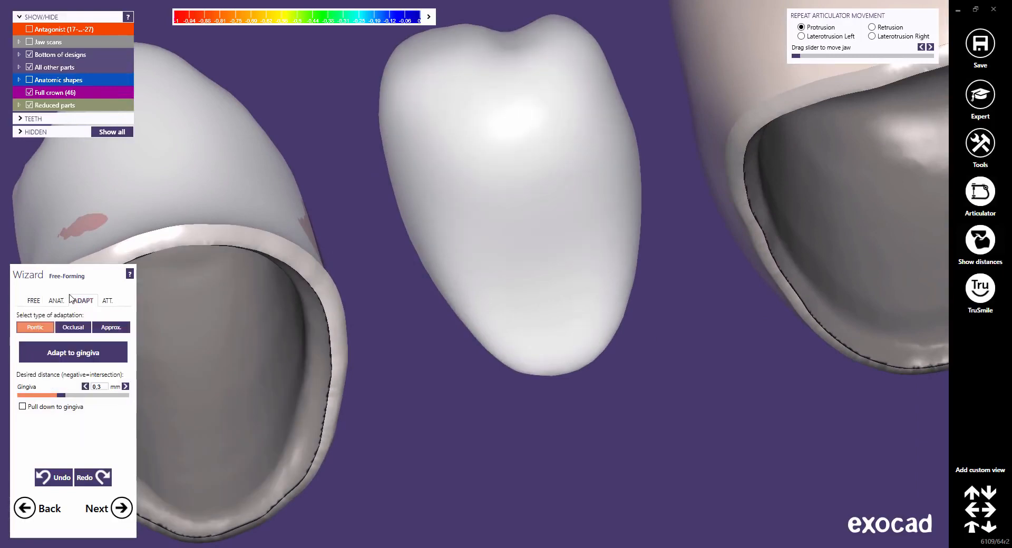
{"action": "left_click", "coordinate": [66, 357]}
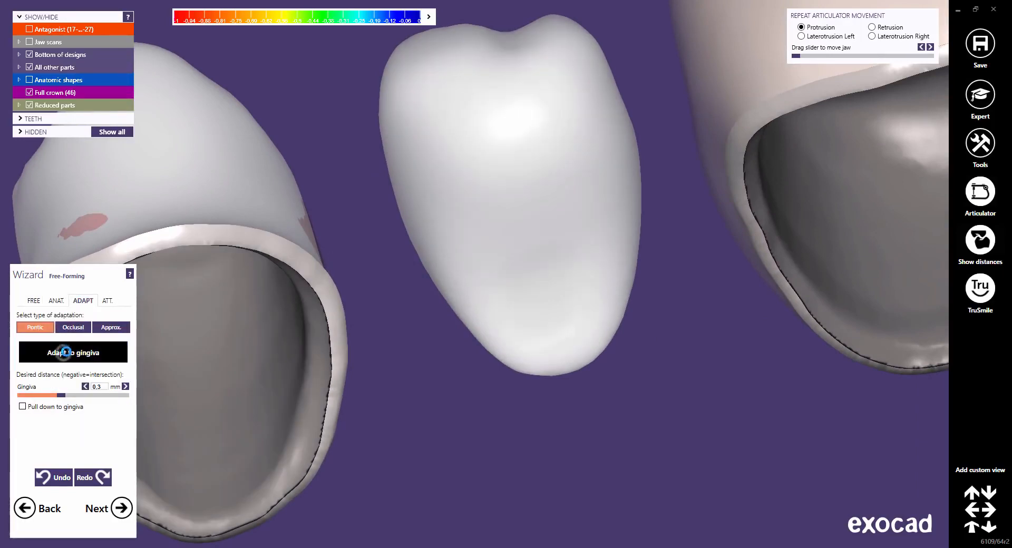
{"action": "right_click_drag", "start_coordinate": [556, 208], "coordinate": [541, 212]}
{"action": "scroll", "coordinate": [541, 211], "scroll_direction": "down", "scroll_amount": 5}
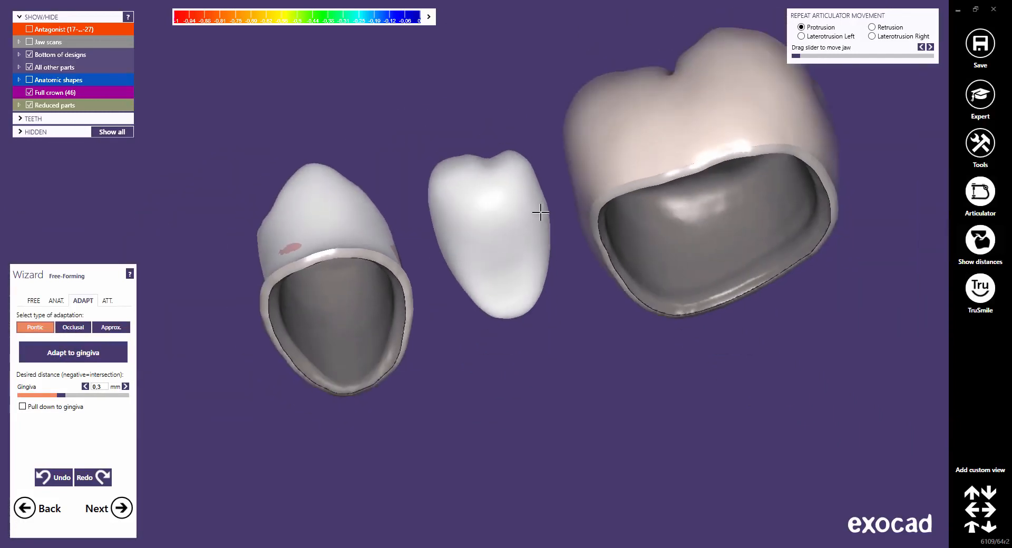
{"action": "right_click_drag", "start_coordinate": [627, 195], "coordinate": [567, 210]}
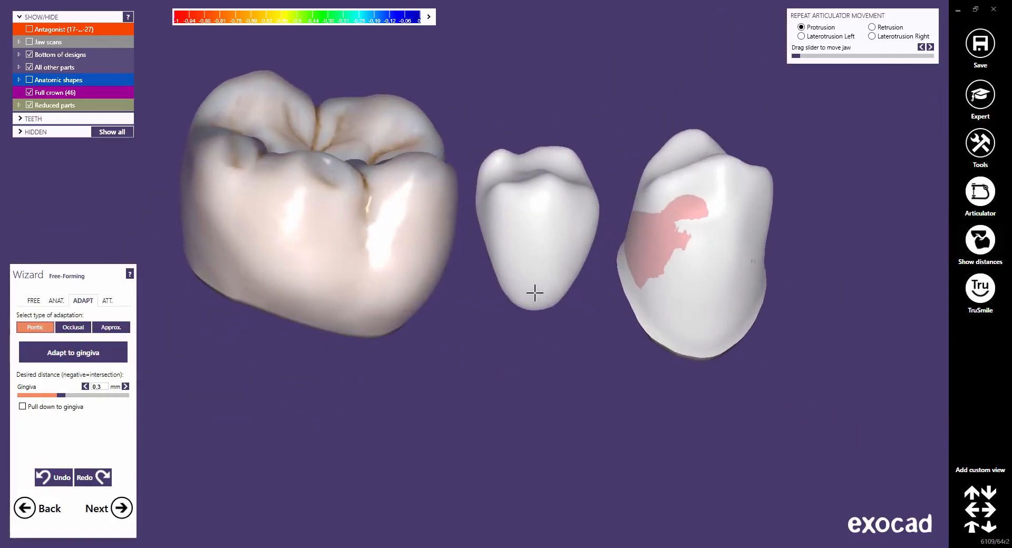
Smooth the buccal cusps of full crown 46 with a slightly smaller Smooth/Flatten brush
{"action": "middle_click_drag", "start_coordinate": [535, 293], "coordinate": [697, 376]}
{"action": "right_click_drag", "start_coordinate": [567, 346], "coordinate": [563, 346]}
{"action": "scroll", "coordinate": [526, 318], "scroll_direction": "up", "scroll_amount": 3}
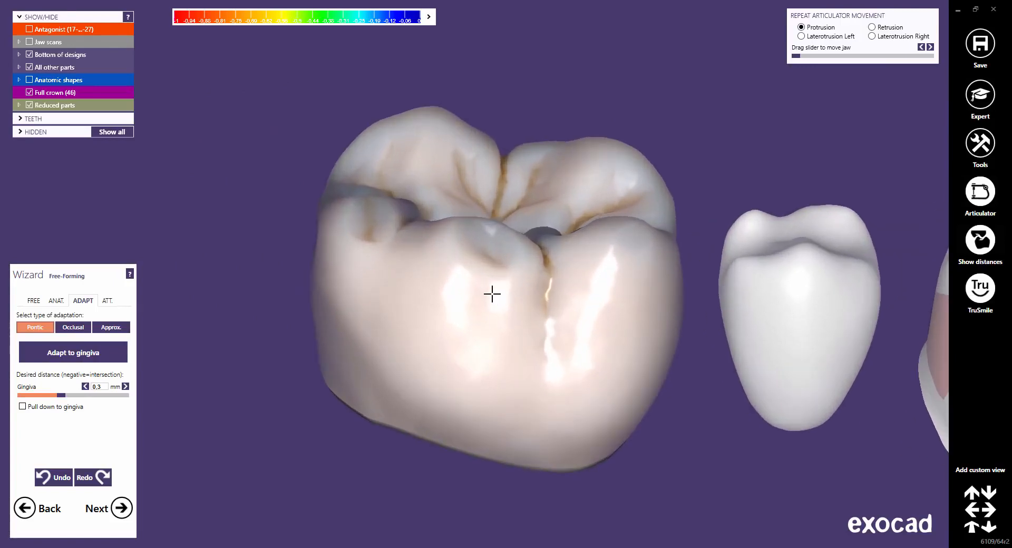
{"action": "scroll", "coordinate": [482, 277], "scroll_direction": "up", "scroll_amount": 1}
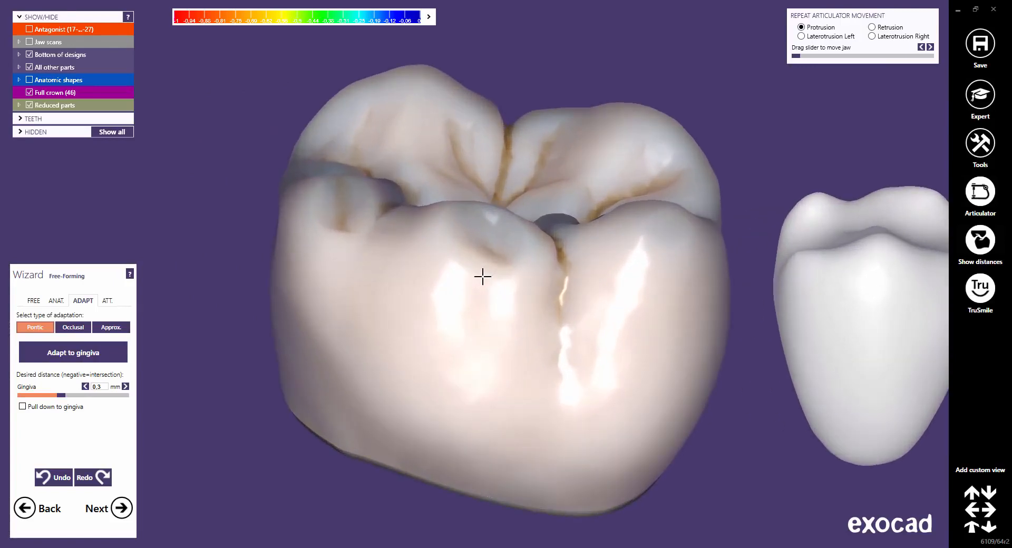
{"action": "left_click", "coordinate": [31, 301]}
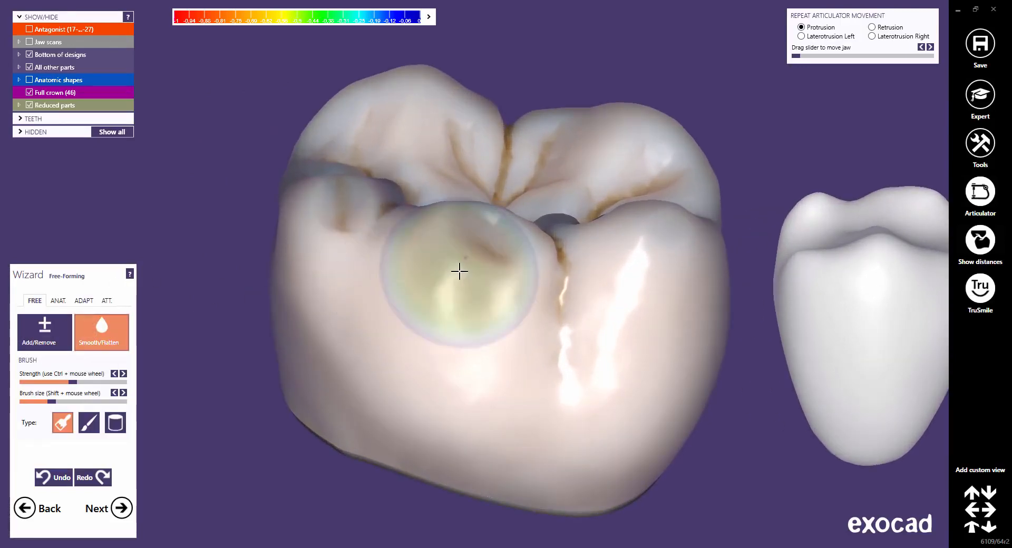
{"action": "scroll", "coordinate": [462, 270], "scroll_direction": "down", "scroll_amount": 1, "text": "shift"}
{"action": "left_click_drag", "start_coordinate": [472, 264], "coordinate": [470, 248]}
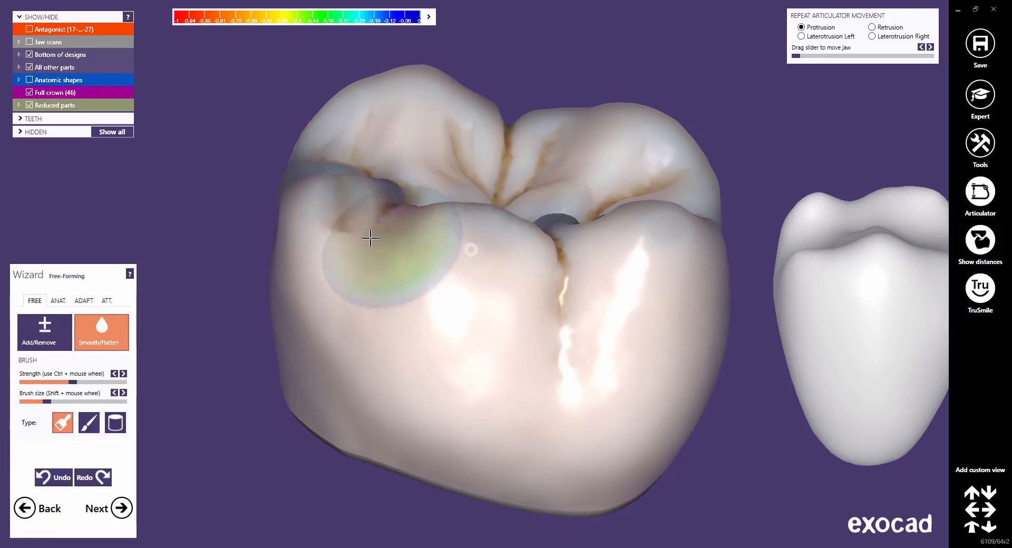
{"action": "mouse_move", "coordinate": [347, 221]}
{"action": "left_mouse_down"}
{"action": "mouse_move", "coordinate": [313, 212]}
{"action": "mouse_move", "coordinate": [322, 212]}
{"action": "left_mouse_up"}
{"action": "left_click", "coordinate": [323, 212]}
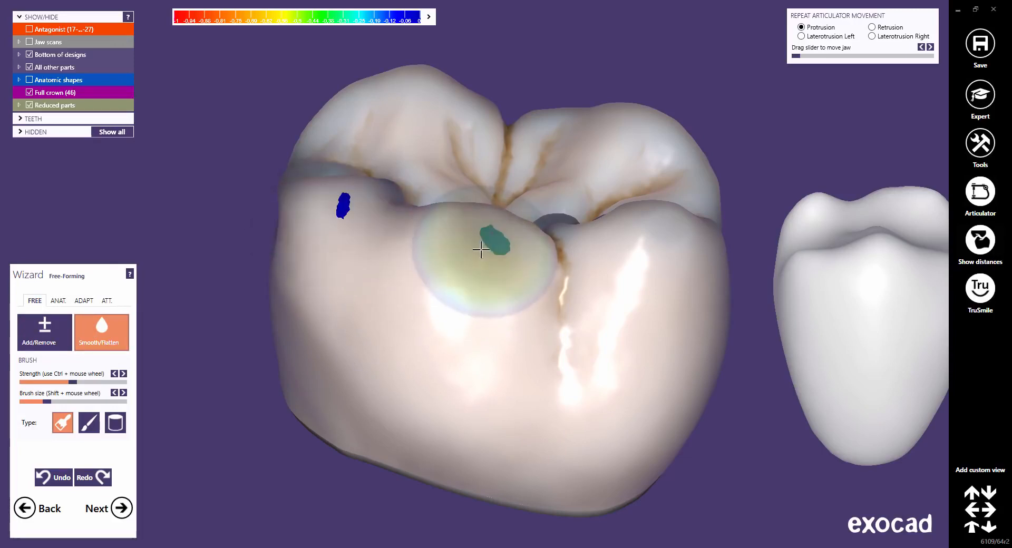
{"action": "mouse_move", "coordinate": [481, 250]}
{"action": "left_mouse_down"}
{"action": "mouse_move", "coordinate": [472, 248]}
{"action": "mouse_move", "coordinate": [481, 264]}
{"action": "left_mouse_up"}
{"action": "right_click_drag", "start_coordinate": [481, 264], "coordinate": [497, 325]}
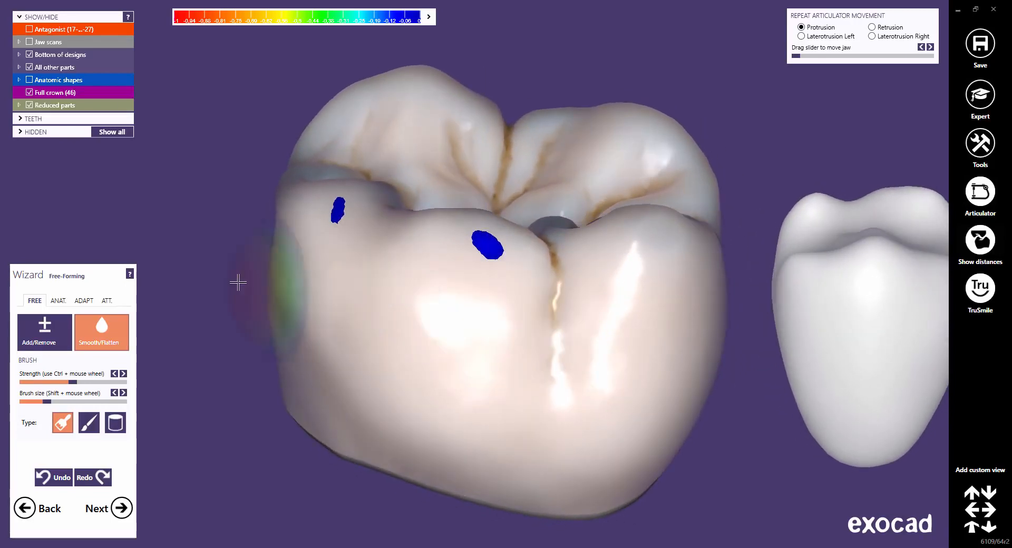
Cut the occlusal intersections using dynamic occlusion, at 0.1 mm for full contour parts and 0.8 mm for reduced parts
{"action": "left_click", "coordinate": [84, 301]}
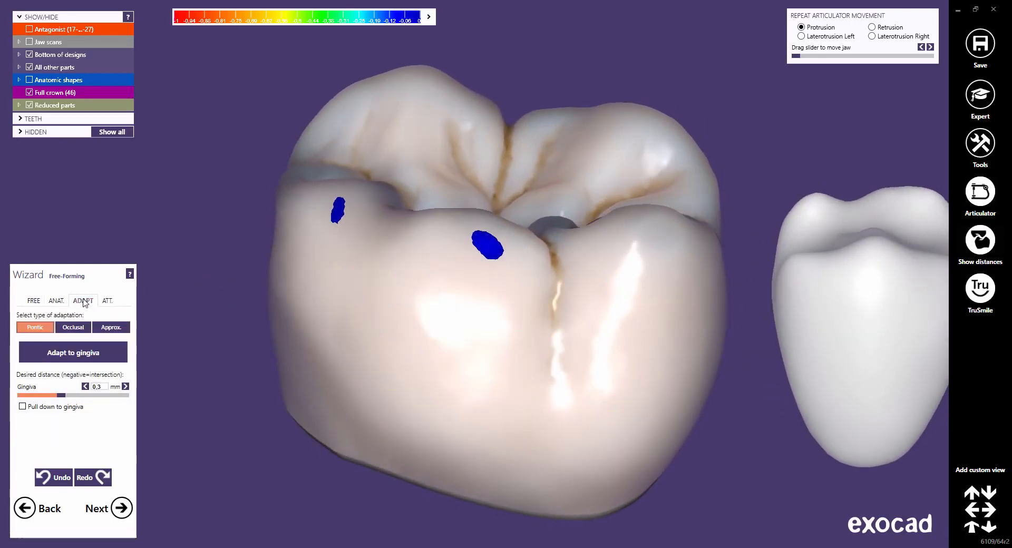
{"action": "left_click", "coordinate": [71, 328]}
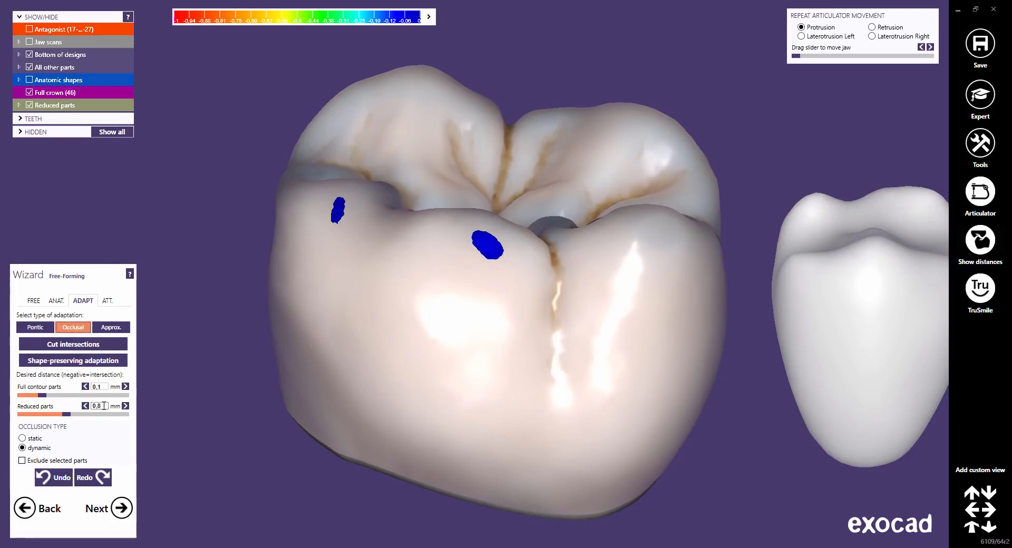
{"action": "left_click", "coordinate": [98, 346]}
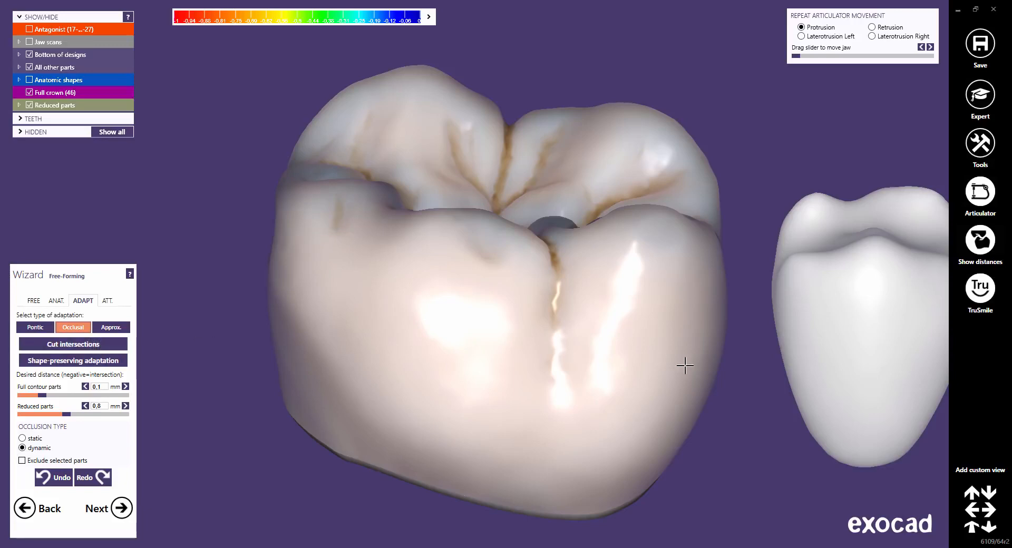
Show the jaw scans and antagonist, check the bridge elements against the opposing teeth, and advance to the connector design
{"action": "scroll", "coordinate": [696, 379], "scroll_direction": "down", "scroll_amount": 4}
{"action": "middle_click_drag", "start_coordinate": [720, 410], "coordinate": [453, 327]}
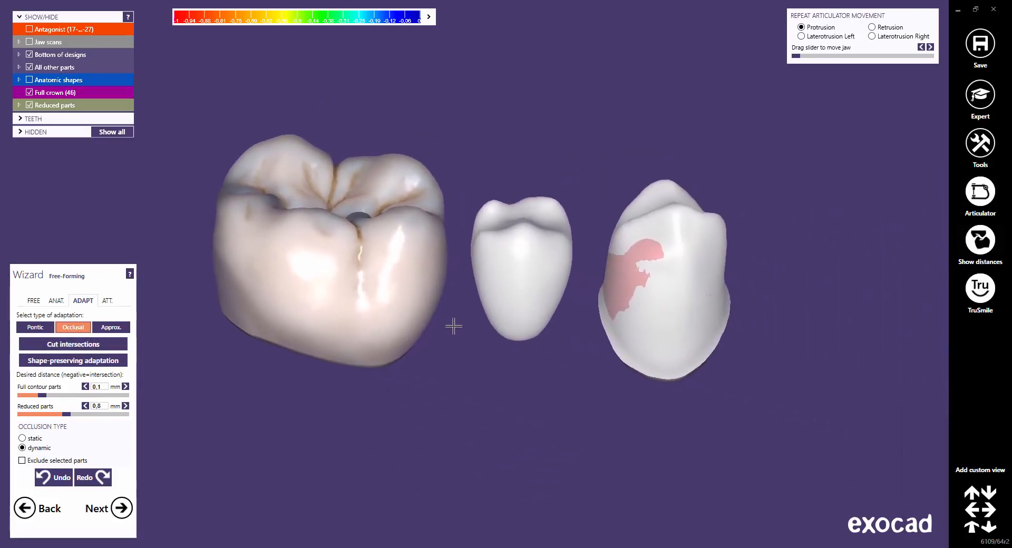
{"action": "right_click_drag", "start_coordinate": [420, 310], "coordinate": [425, 302]}
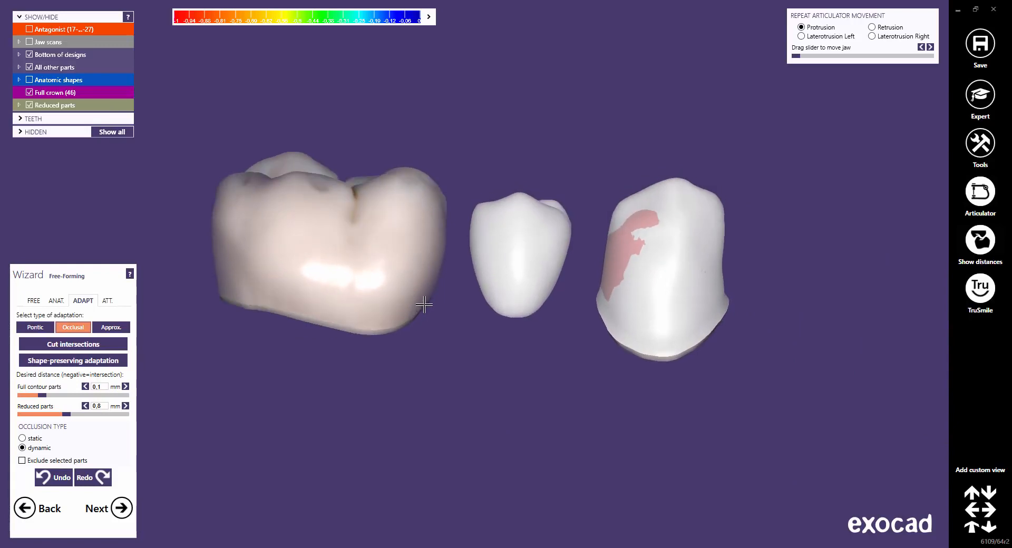
{"action": "middle_click_drag", "start_coordinate": [452, 321], "coordinate": [476, 357]}
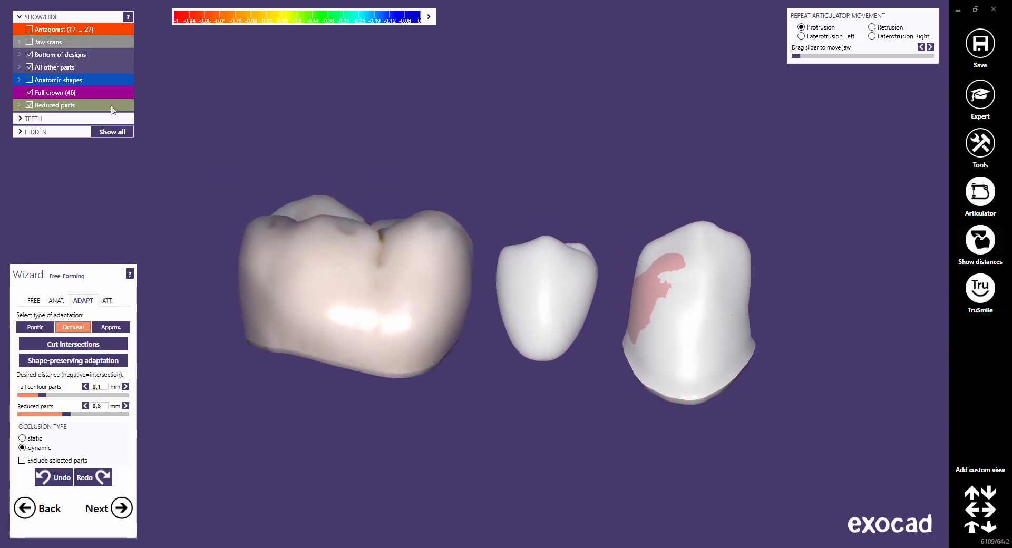
{"action": "left_click", "coordinate": [29, 42]}
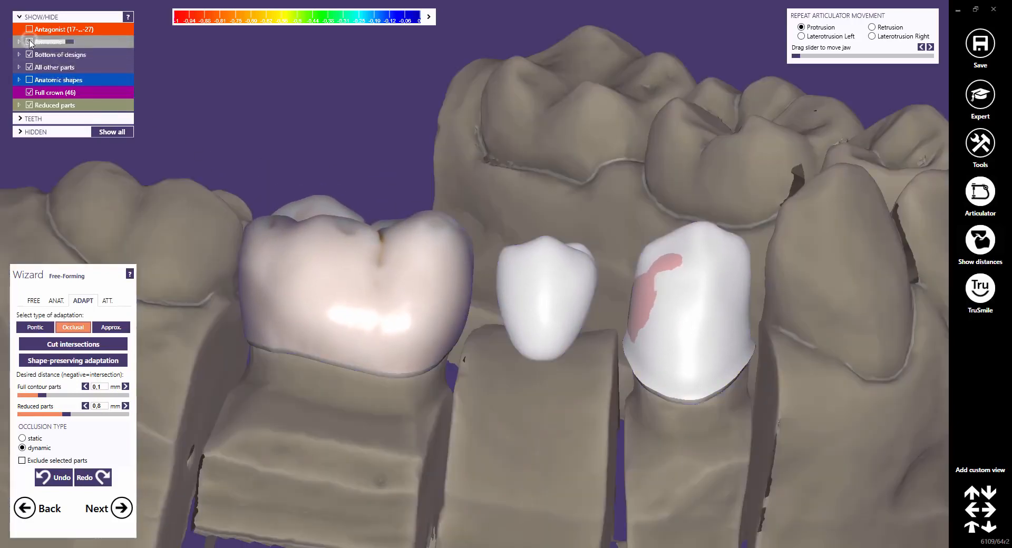
{"action": "left_click", "coordinate": [30, 29]}
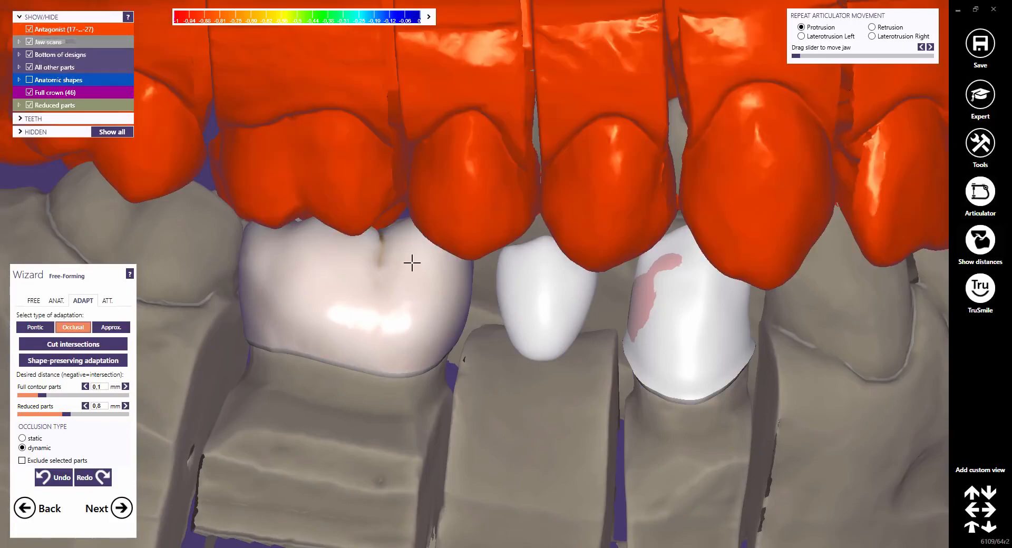
{"action": "right_click_drag", "start_coordinate": [411, 262], "coordinate": [410, 269]}
{"action": "scroll", "coordinate": [411, 270], "scroll_direction": "down", "scroll_amount": 5}
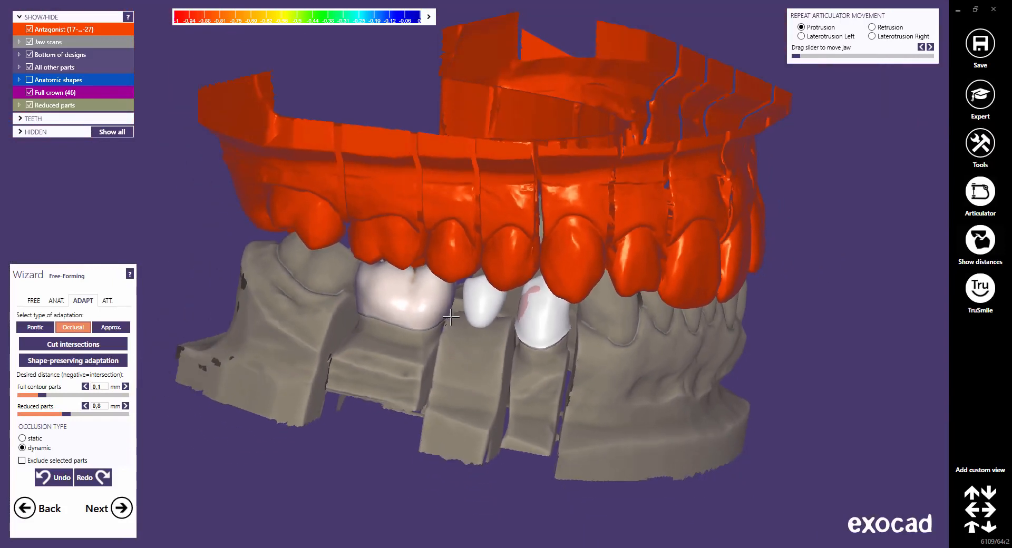
{"action": "middle_click_drag", "start_coordinate": [430, 369], "coordinate": [464, 384]}
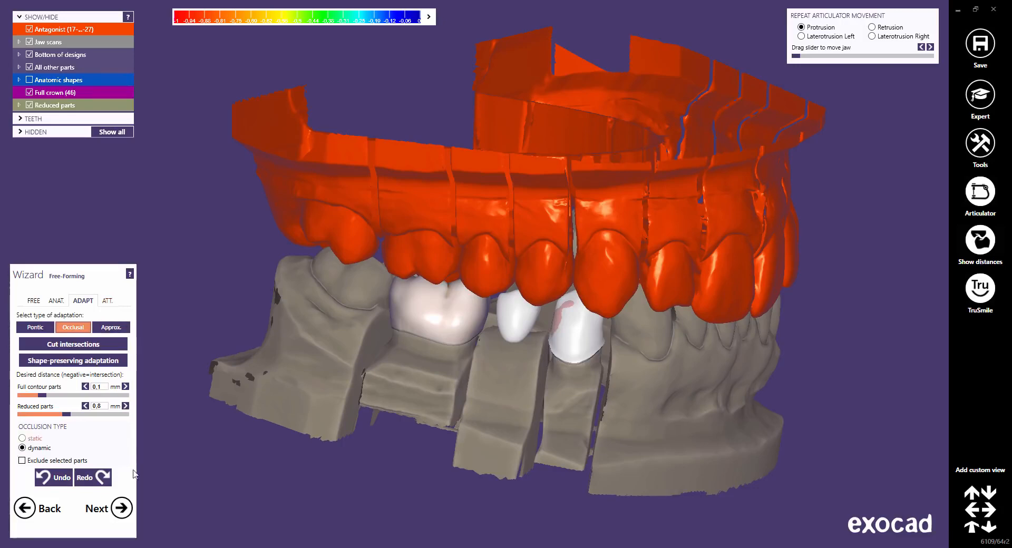
{"action": "left_click", "coordinate": [125, 514]}
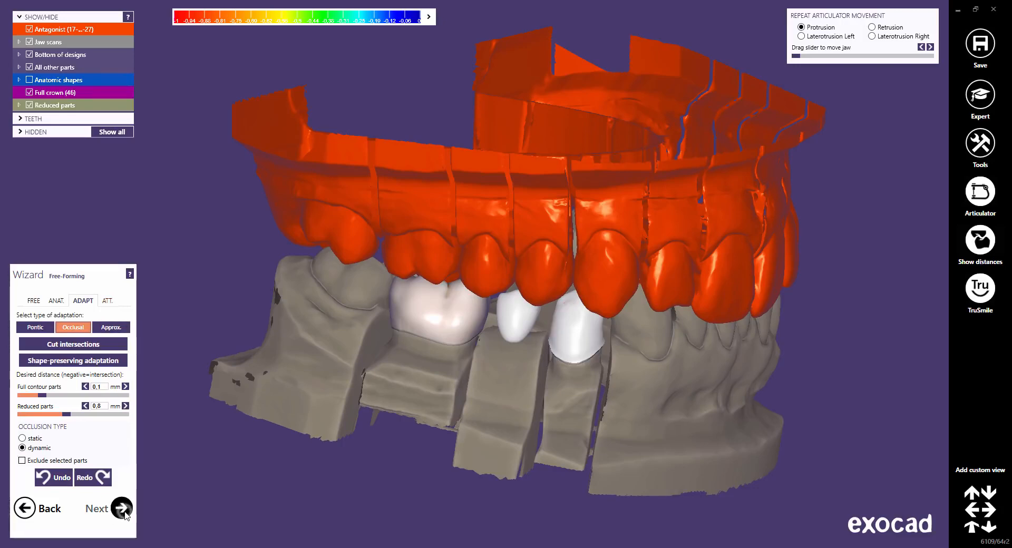
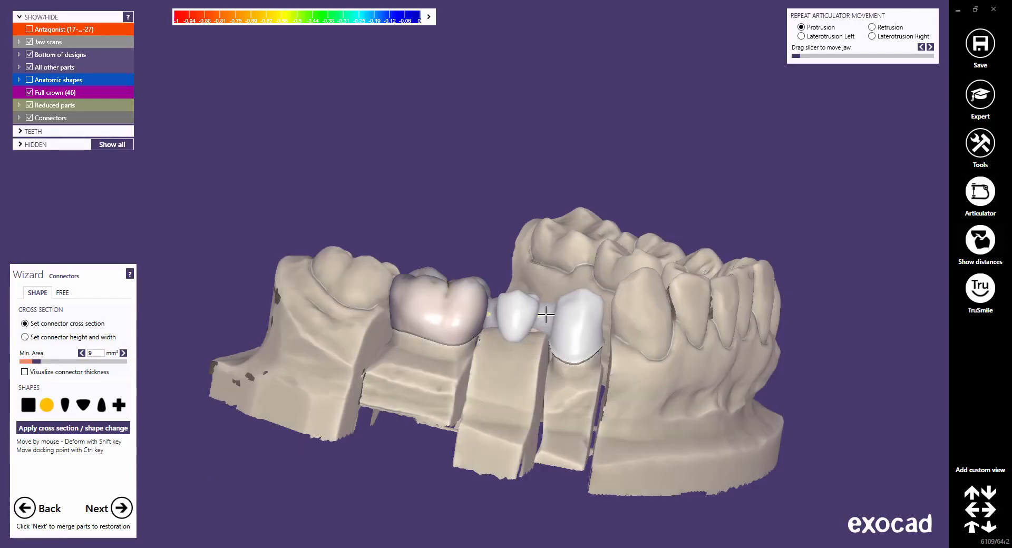
Delete the connector between teeth 44 and 45 and recreate it by connecting the coping and the reduced pontic as neighbours
{"action": "right_click", "coordinate": [545, 315]}
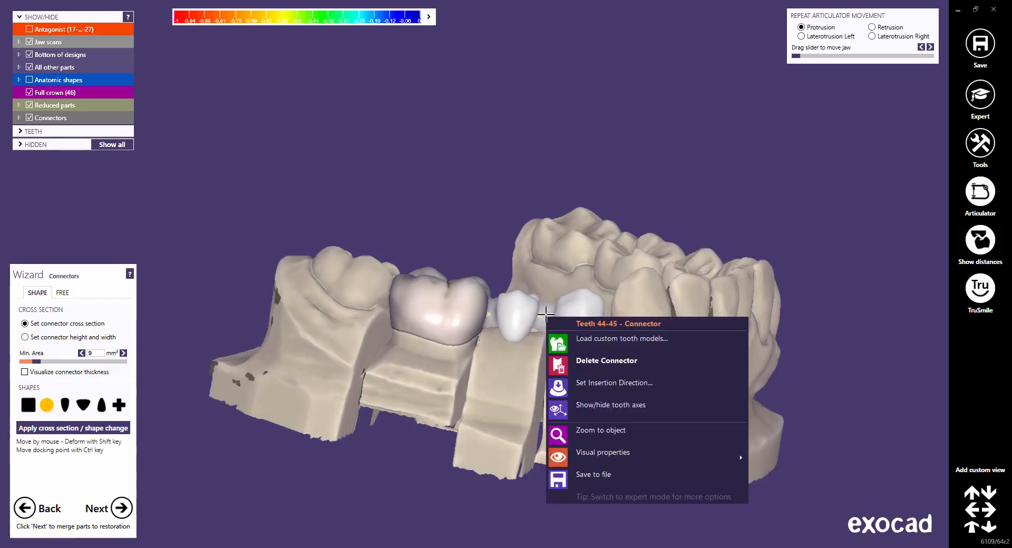
{"action": "left_click", "coordinate": [592, 364]}
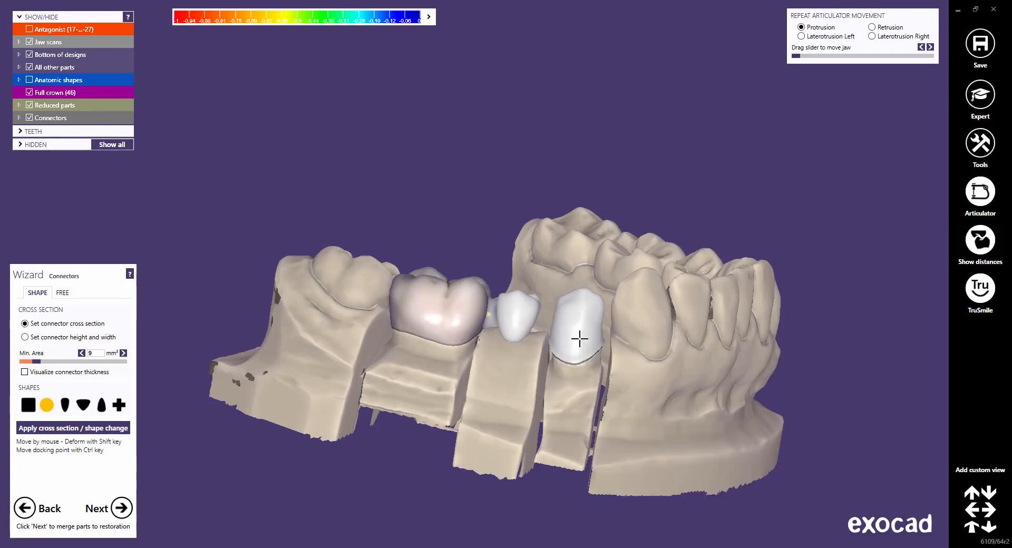
{"action": "right_click", "coordinate": [578, 319]}
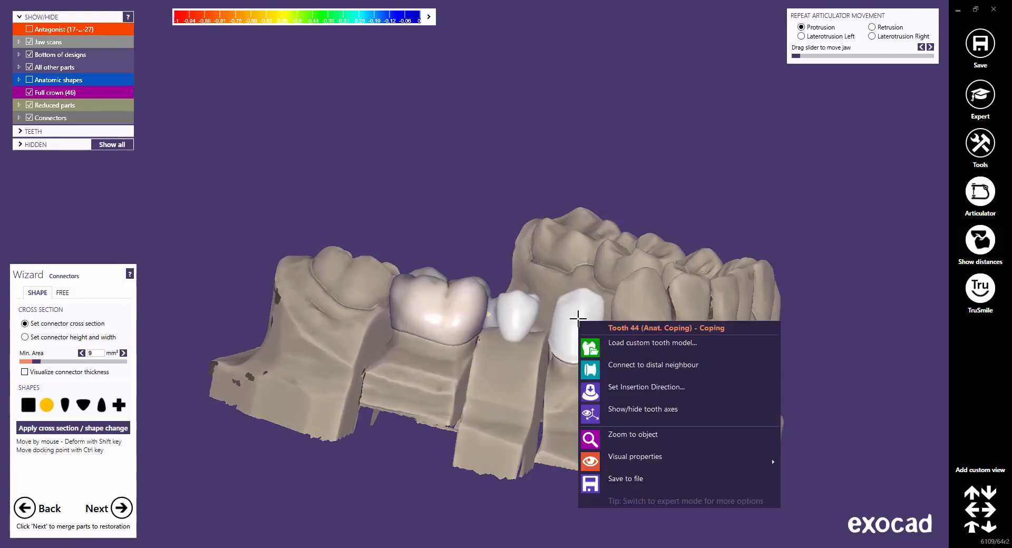
{"action": "left_click", "coordinate": [618, 368]}
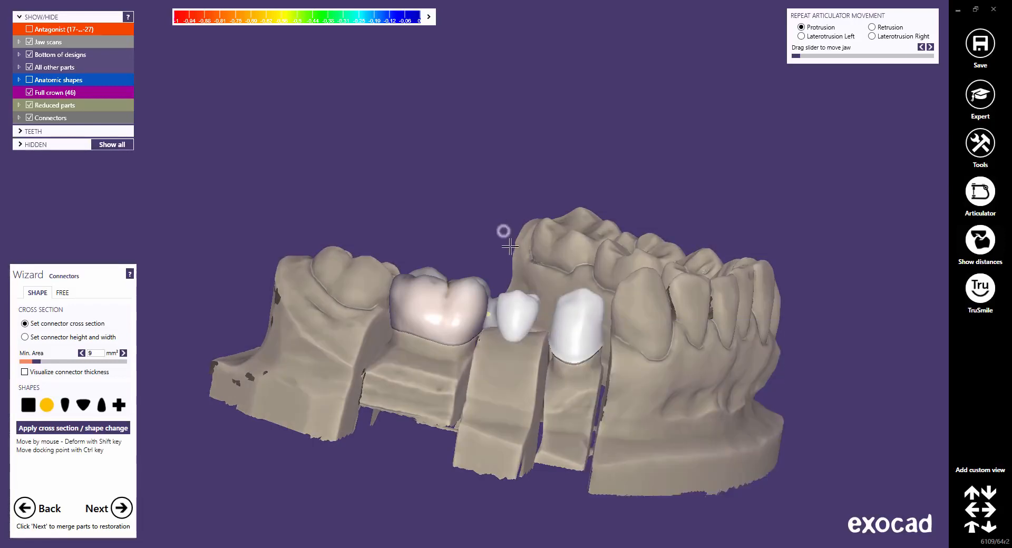
{"action": "right_click", "coordinate": [519, 305]}
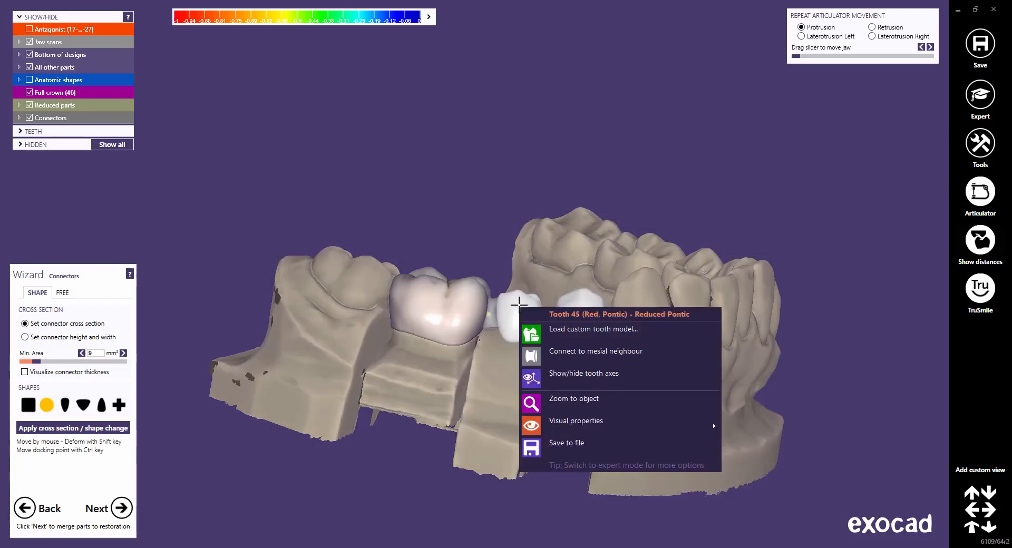
{"action": "left_click", "coordinate": [574, 353]}
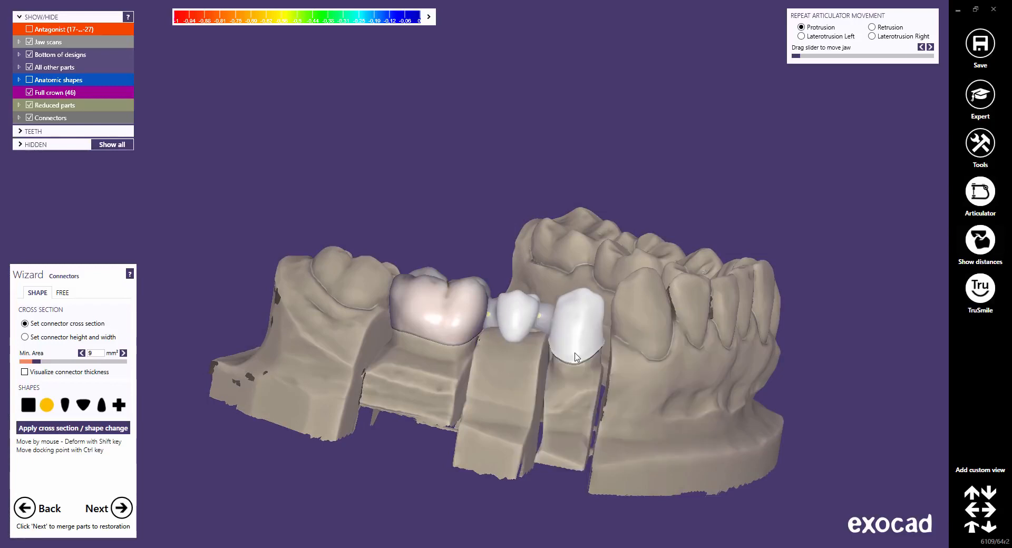
{"action": "left_click", "coordinate": [128, 514]}
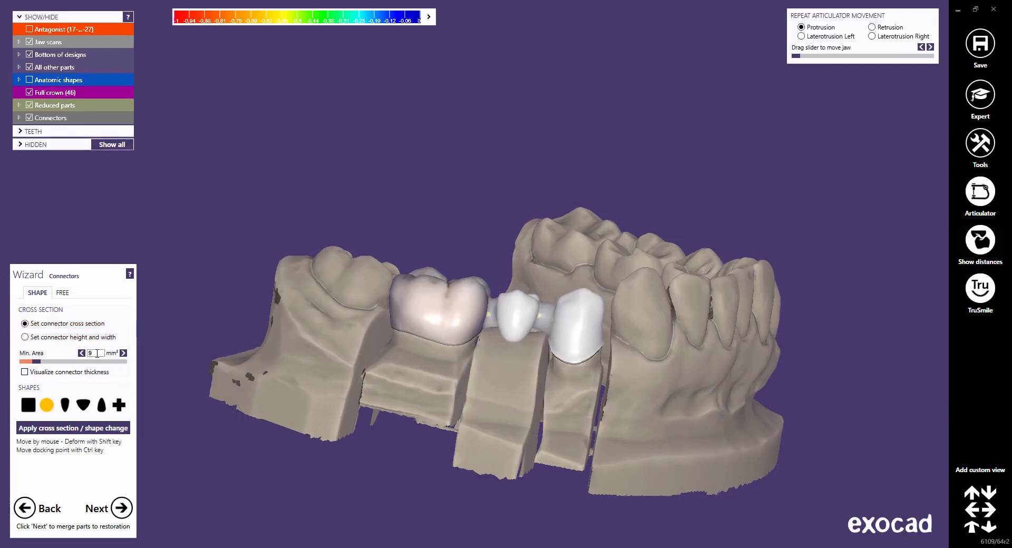
Try a connector height and width of 2 mm, and reapply the round cross section with a minimum area of 9 mm²
{"action": "left_click", "coordinate": [24, 337]}
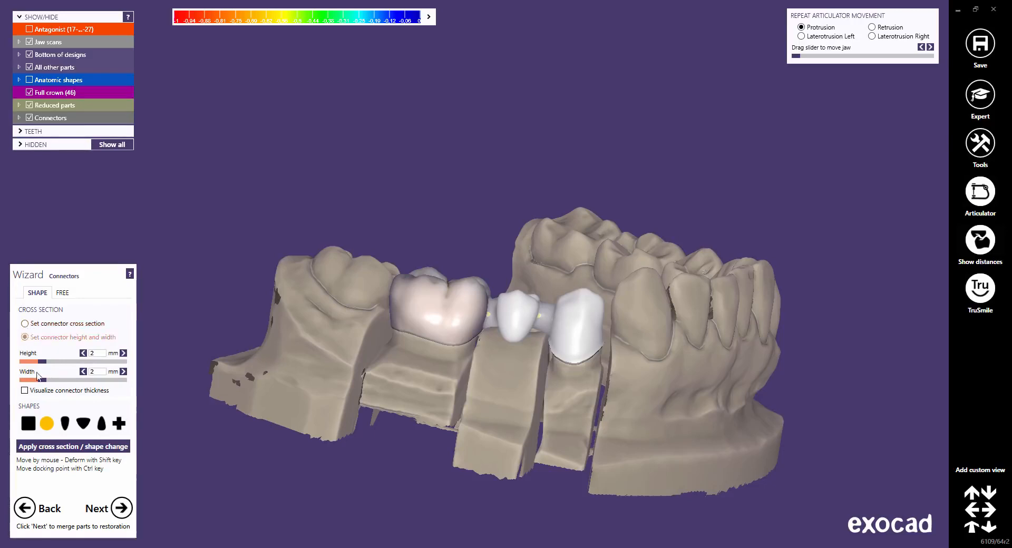
{"action": "left_click", "coordinate": [48, 447]}
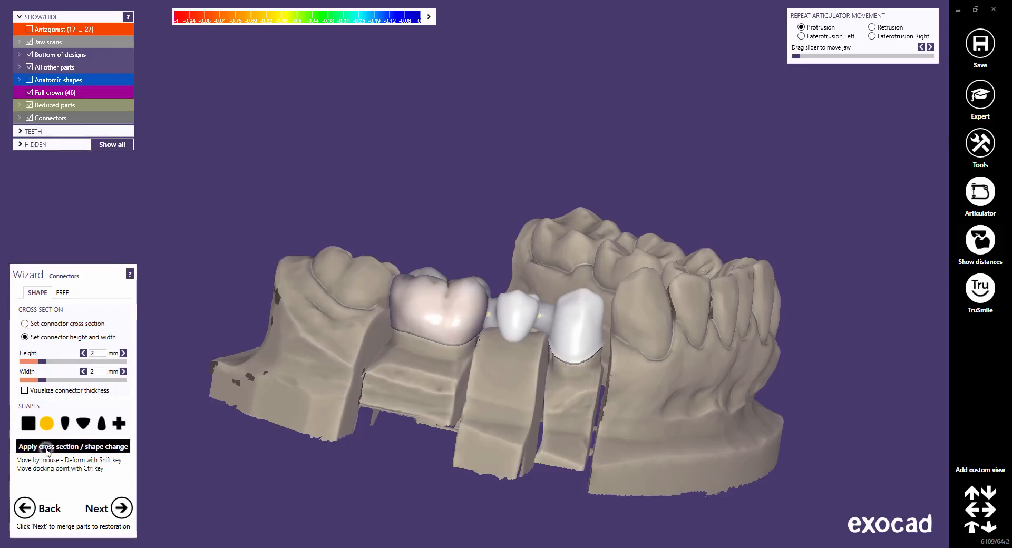
{"action": "right_click_drag", "start_coordinate": [530, 323], "coordinate": [530, 322]}
{"action": "scroll", "coordinate": [529, 323], "scroll_direction": "up", "scroll_amount": 8}
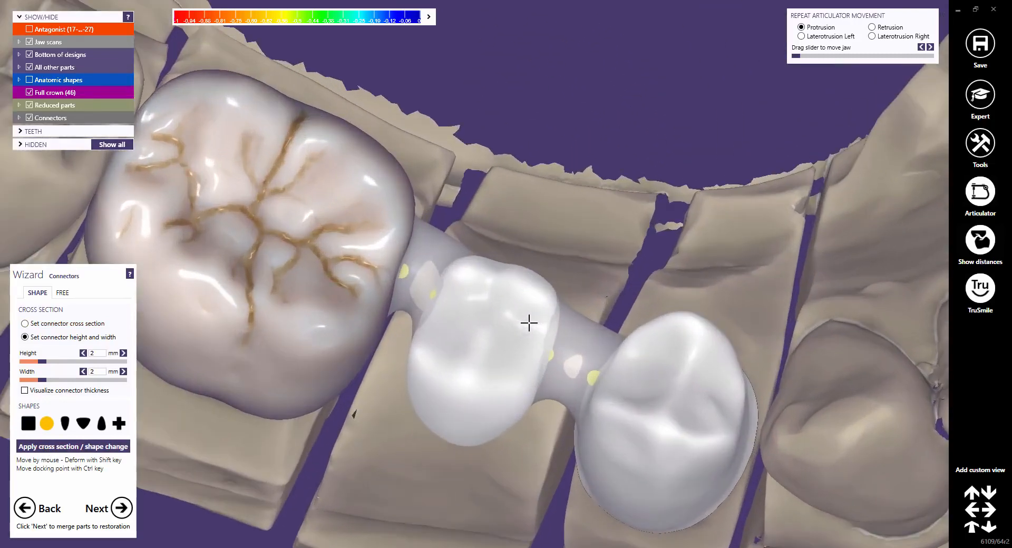
{"action": "left_click", "coordinate": [25, 324]}
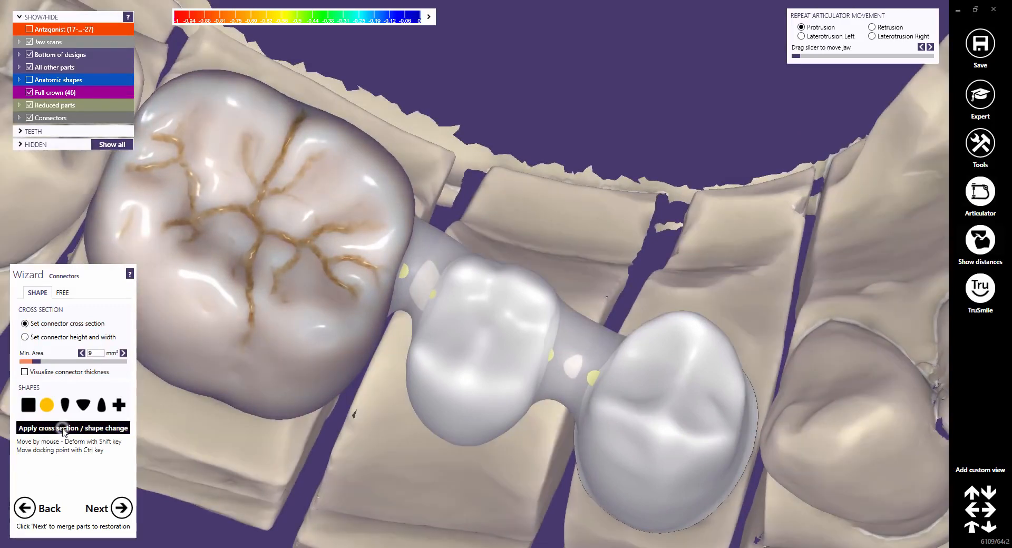
{"action": "left_click", "coordinate": [64, 430]}
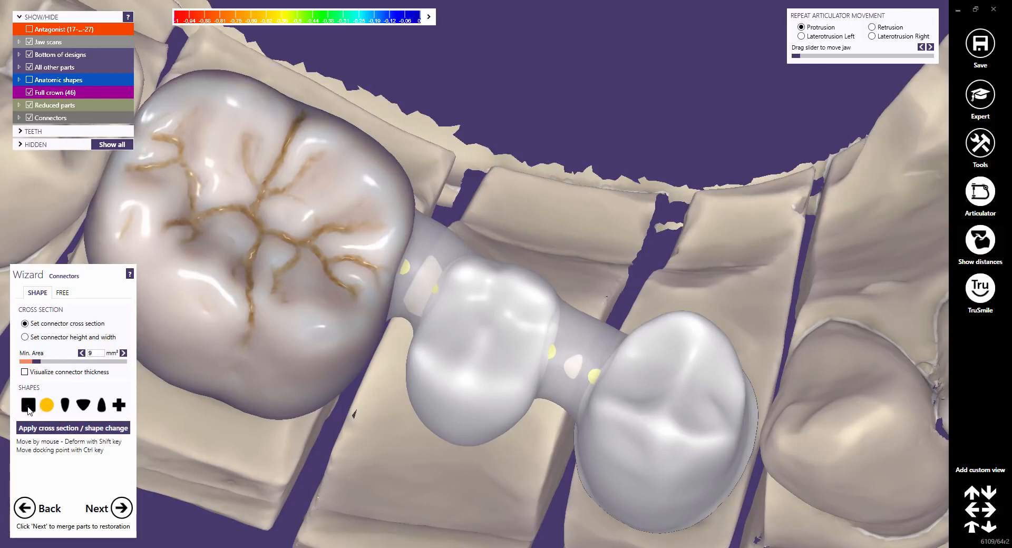
Try the square shape and the narrow shape tapering downward on the connectors, keeping the 9 mm² minimum area
{"action": "left_click", "coordinate": [29, 406]}
{"action": "left_click", "coordinate": [55, 429]}
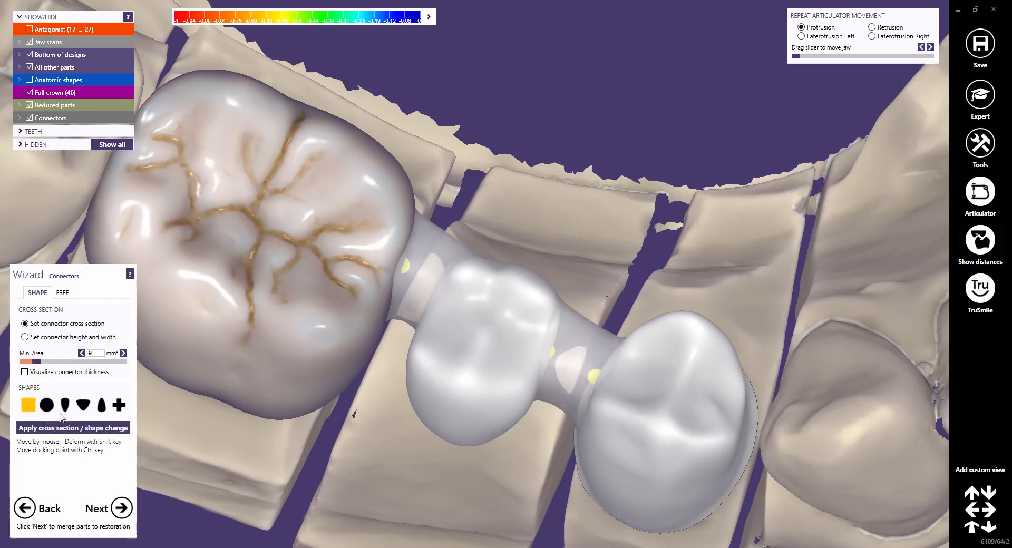
{"action": "left_click", "coordinate": [64, 405]}
{"action": "left_click", "coordinate": [63, 430]}
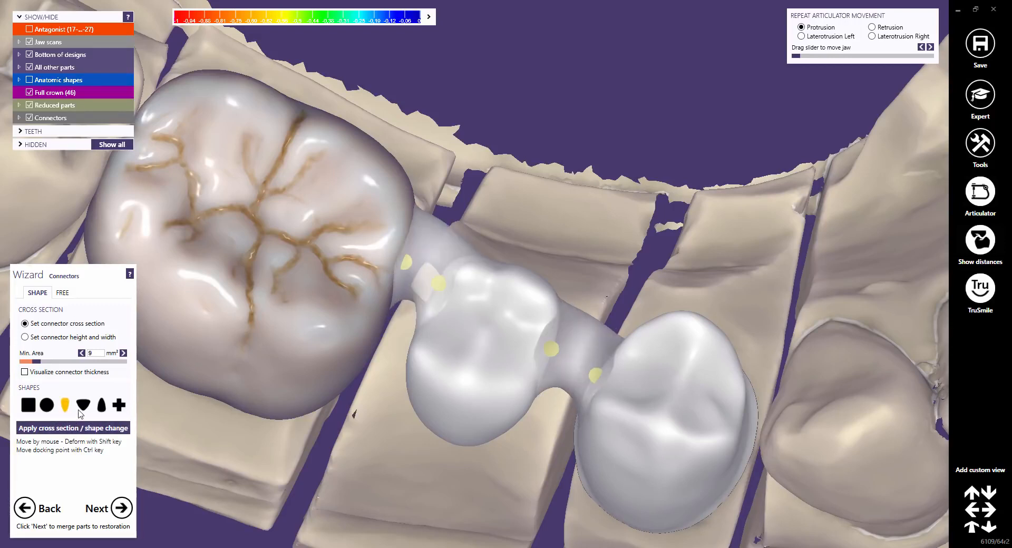
Try the inverted triangular connector shape, and replace it with the narrow shape tapering upward
{"action": "left_click", "coordinate": [82, 407]}
{"action": "left_click", "coordinate": [80, 431]}
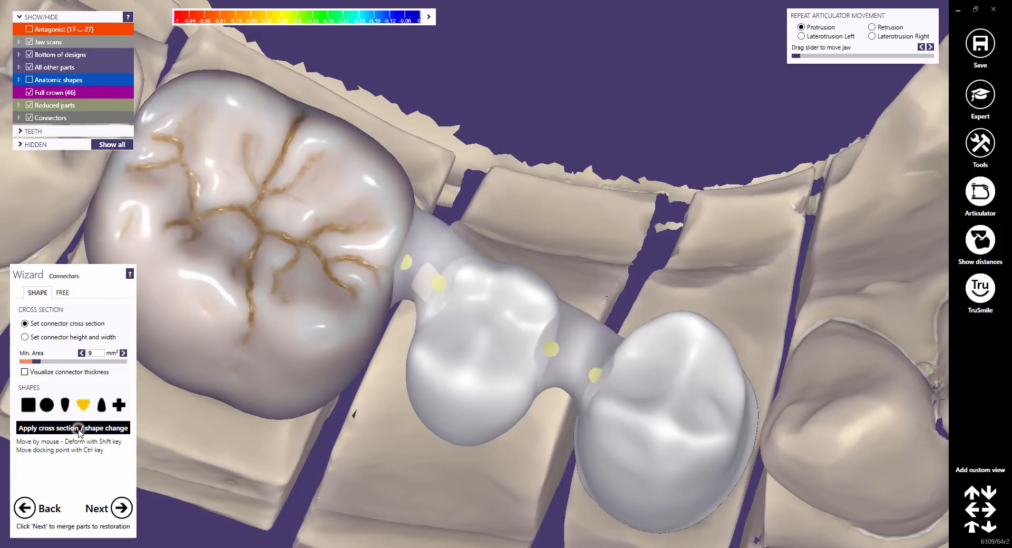
{"action": "right_click_drag", "start_coordinate": [406, 435], "coordinate": [260, 418]}
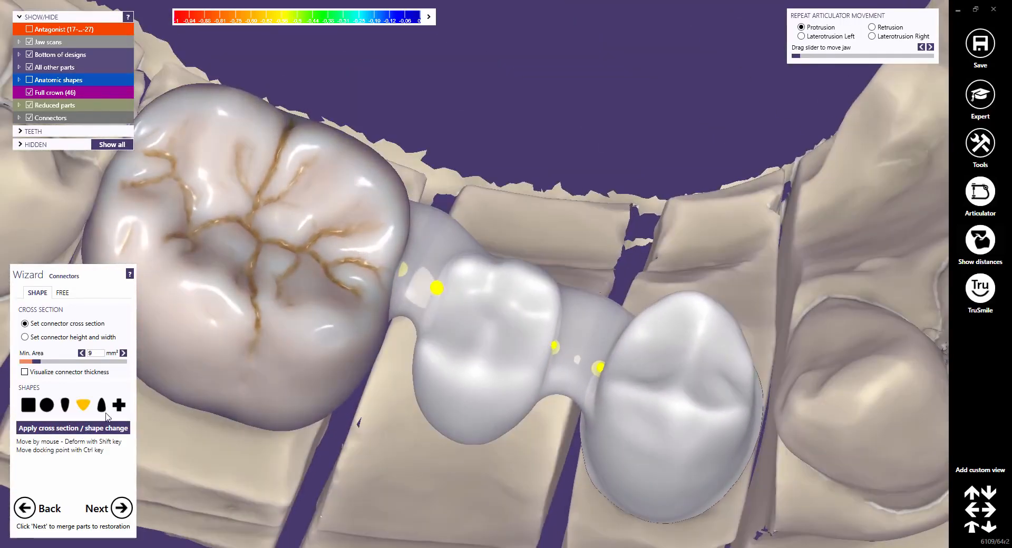
{"action": "left_click", "coordinate": [102, 410]}
{"action": "left_click", "coordinate": [96, 427]}
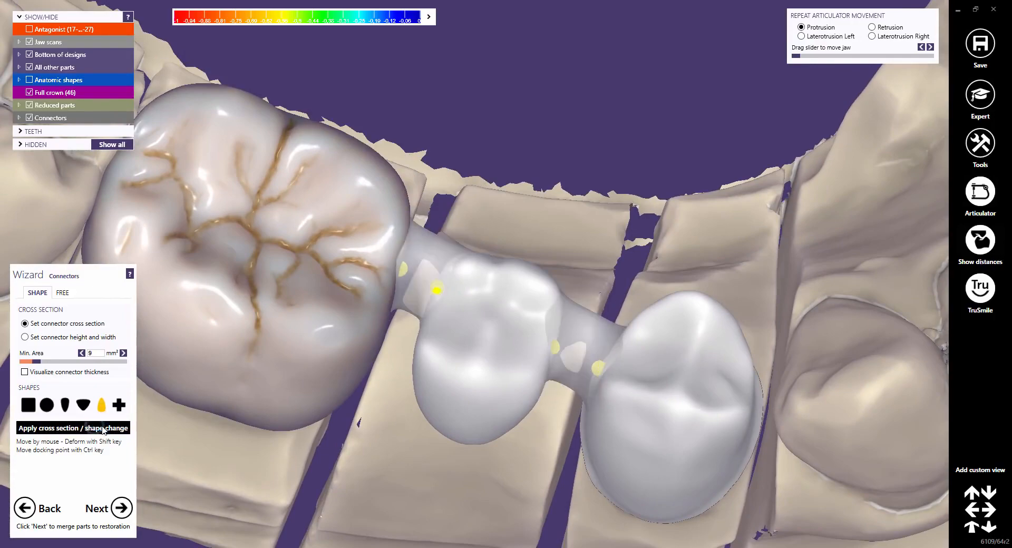
Reapply the round cross section to the connectors, keeping the 9 mm² minimum area
{"action": "right_click_drag", "start_coordinate": [411, 428], "coordinate": [415, 427]}
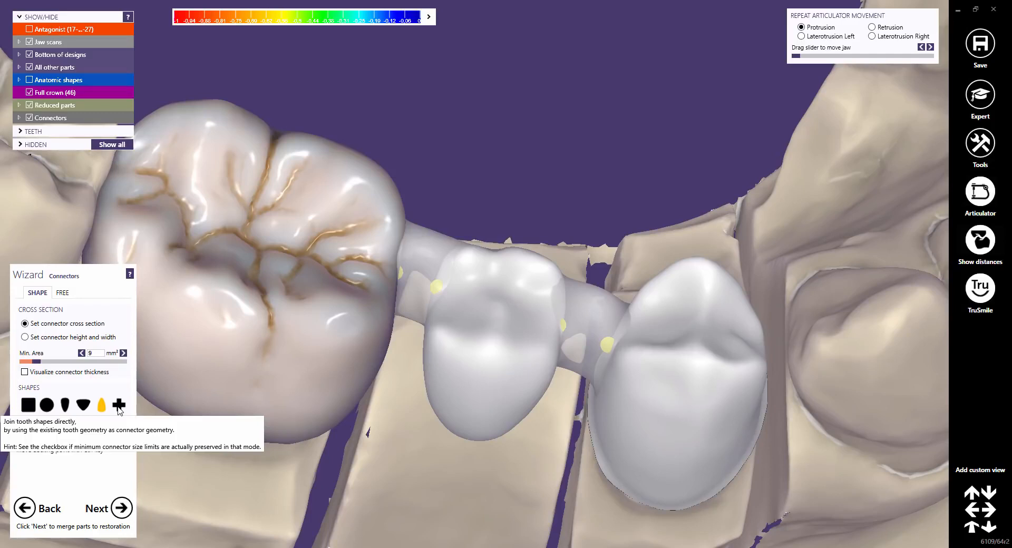
{"action": "left_click", "coordinate": [49, 408]}
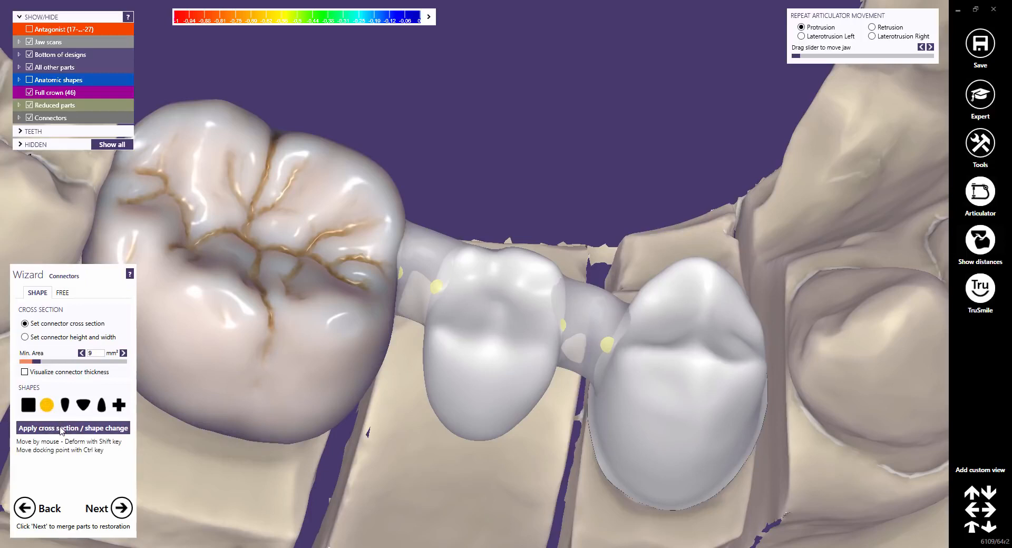
{"action": "left_click", "coordinate": [60, 428]}
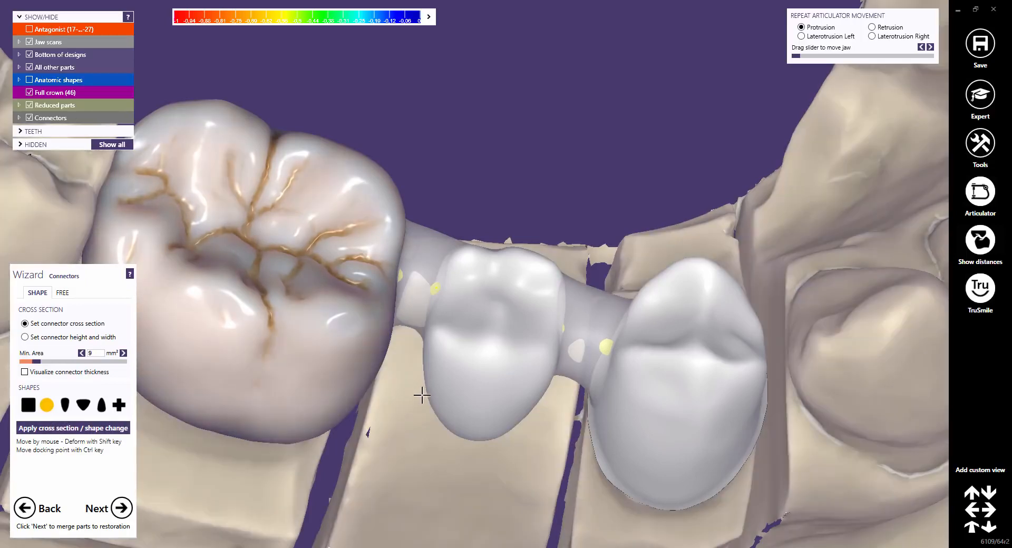
Shift both connectors toward the buccal side and raise them toward the occlusal surface
{"action": "right_click_drag", "start_coordinate": [422, 395], "coordinate": [421, 399]}
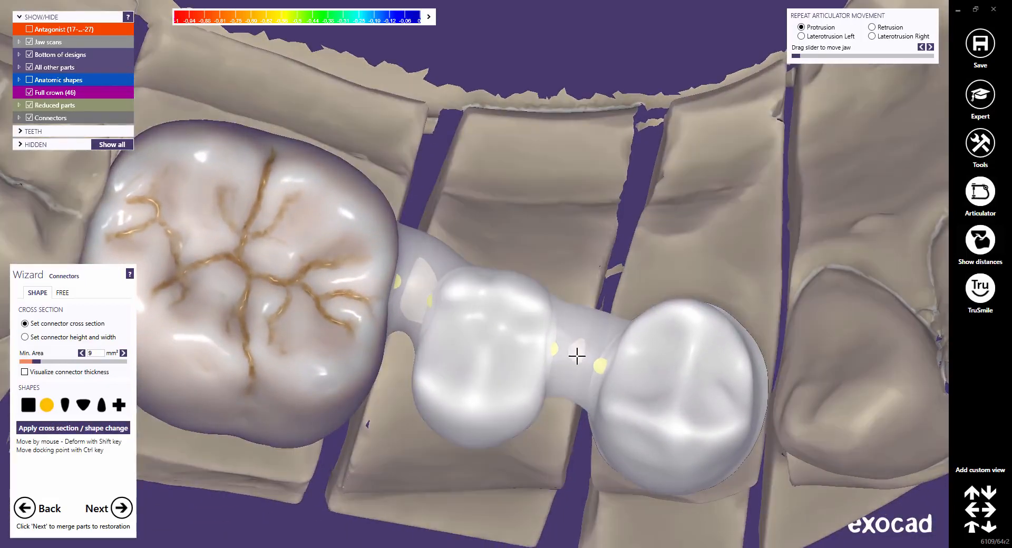
{"action": "left_click_drag", "start_coordinate": [576, 356], "coordinate": [573, 363]}
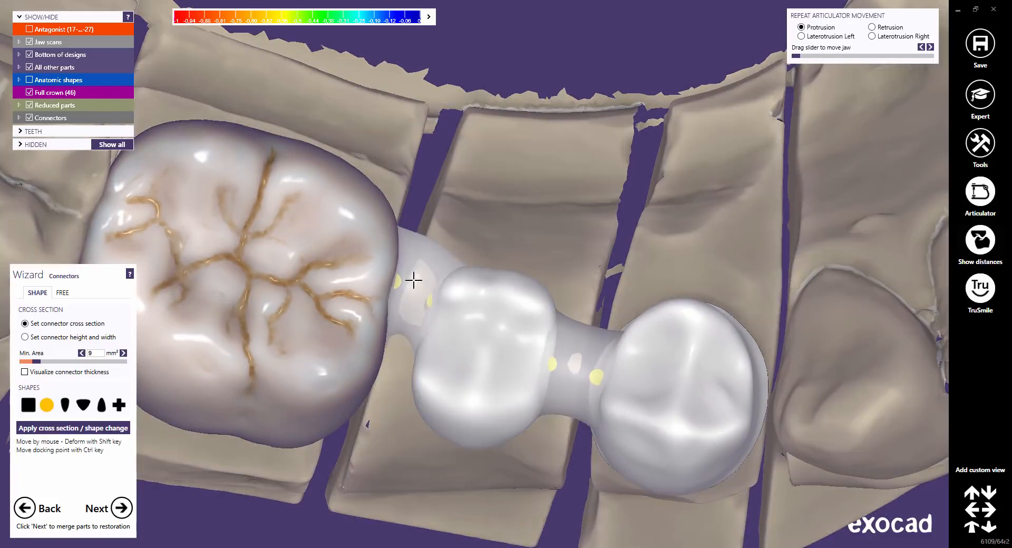
{"action": "left_click_drag", "start_coordinate": [413, 279], "coordinate": [407, 333]}
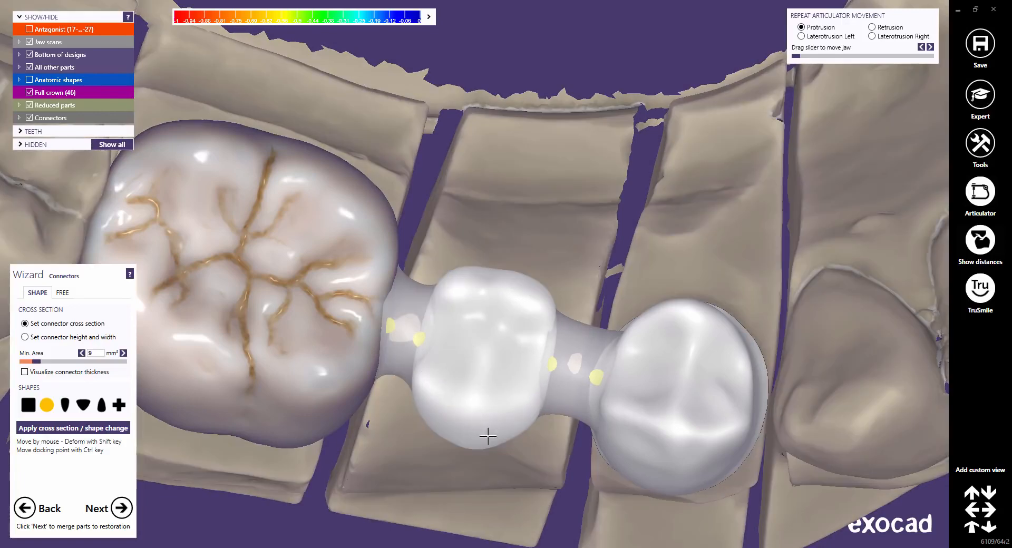
{"action": "right_click_drag", "start_coordinate": [488, 436], "coordinate": [490, 427]}
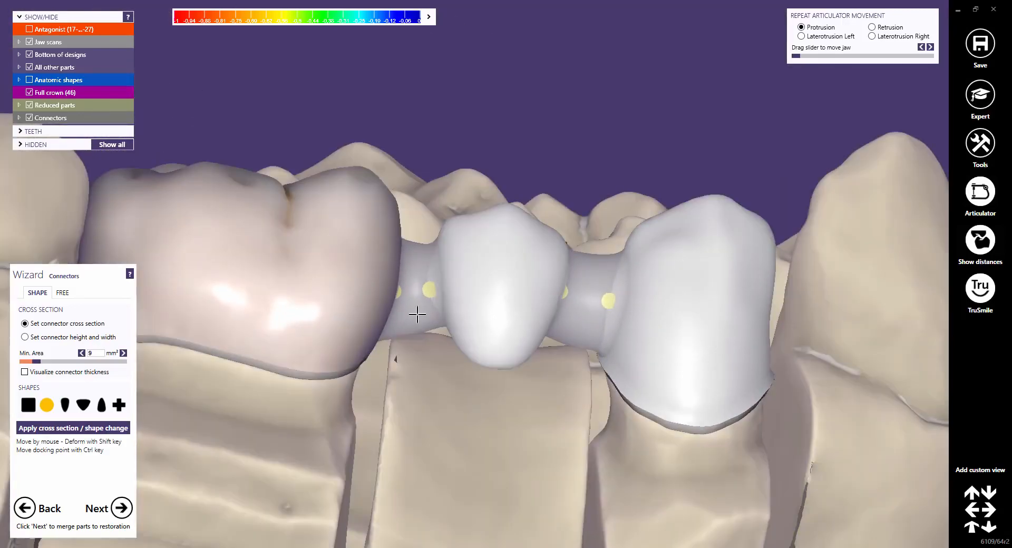
{"action": "left_click_drag", "start_coordinate": [410, 306], "coordinate": [410, 295]}
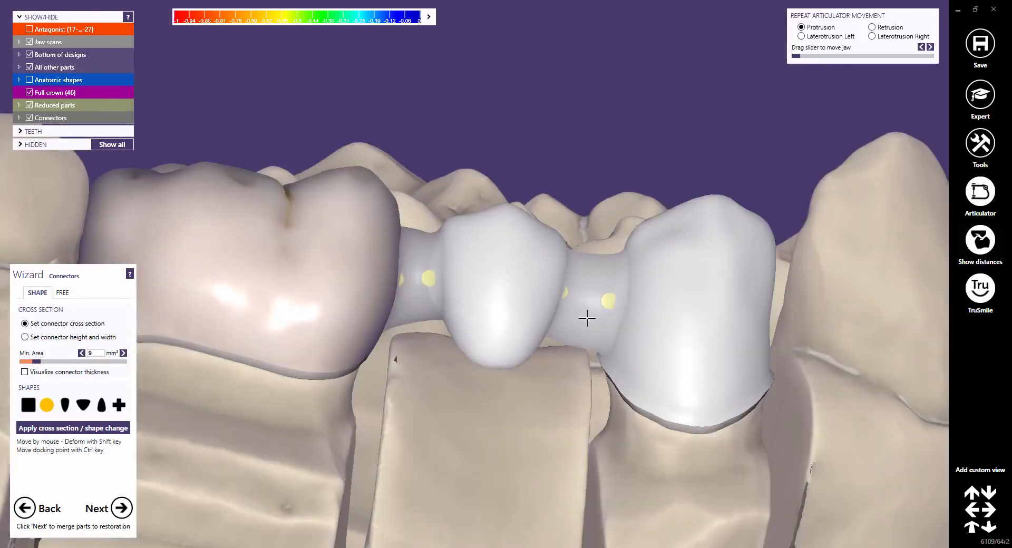
{"action": "left_click_drag", "start_coordinate": [586, 319], "coordinate": [586, 304]}
Relocate the docking points of the connector between teeth 44 and 45 on the pontic and the coping
{"action": "mouse_move", "coordinate": [574, 308]}
{"action": "right_mouse_down"}
{"action": "mouse_move", "coordinate": [550, 310]}
{"action": "mouse_move", "coordinate": [558, 314]}
{"action": "right_mouse_up"}
{"action": "scroll", "coordinate": [550, 315], "scroll_direction": "up", "scroll_amount": 5}
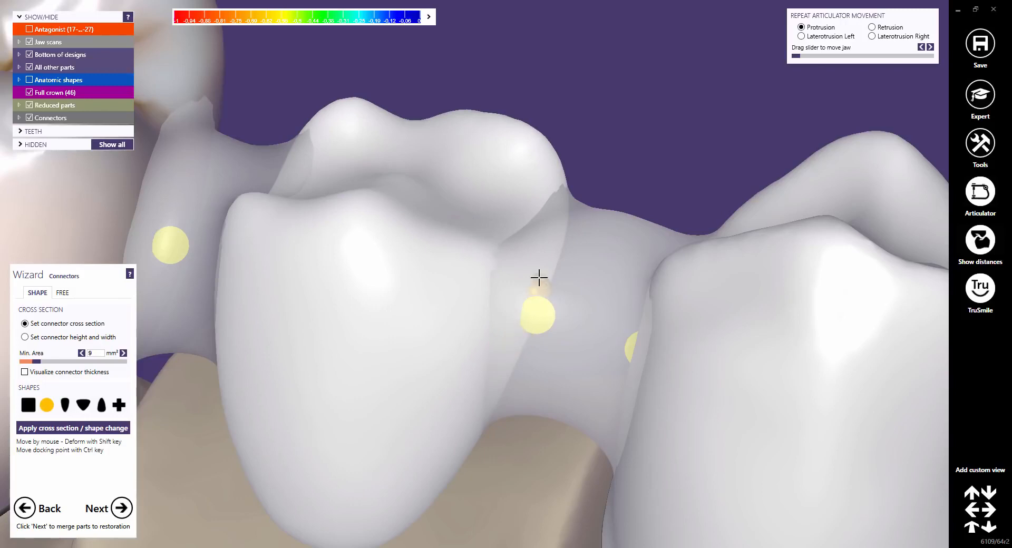
{"action": "left_click_drag", "start_coordinate": [540, 269], "coordinate": [540, 270], "text": "ctrl"}
{"action": "right_click_drag", "start_coordinate": [555, 298], "coordinate": [709, 381]}
{"action": "left_click_drag", "start_coordinate": [720, 401], "coordinate": [724, 346]}
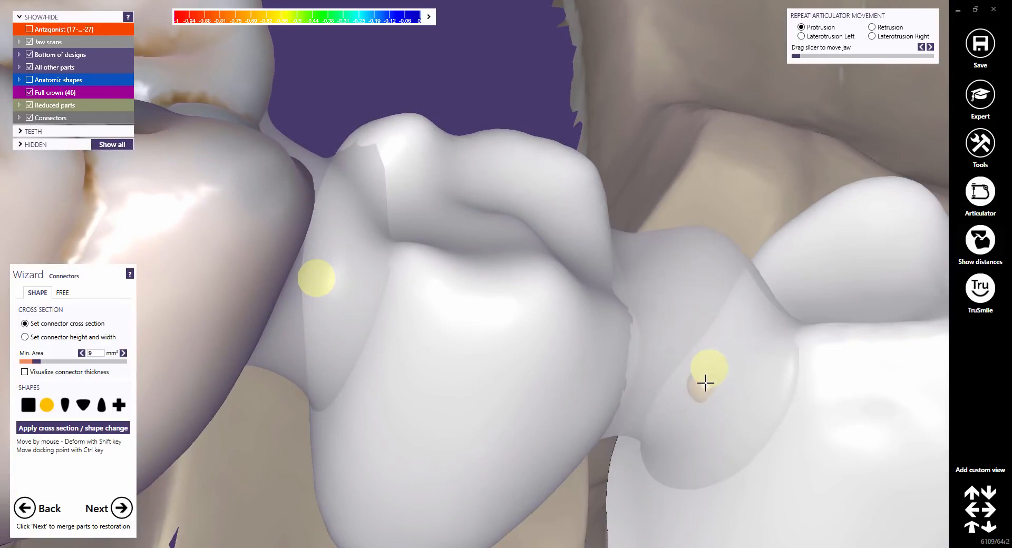
{"action": "right_click_drag", "start_coordinate": [707, 384], "coordinate": [454, 267]}
{"action": "scroll", "coordinate": [454, 267], "scroll_direction": "down", "scroll_amount": 4}
{"action": "scroll", "coordinate": [466, 269], "scroll_direction": "down", "scroll_amount": 3}
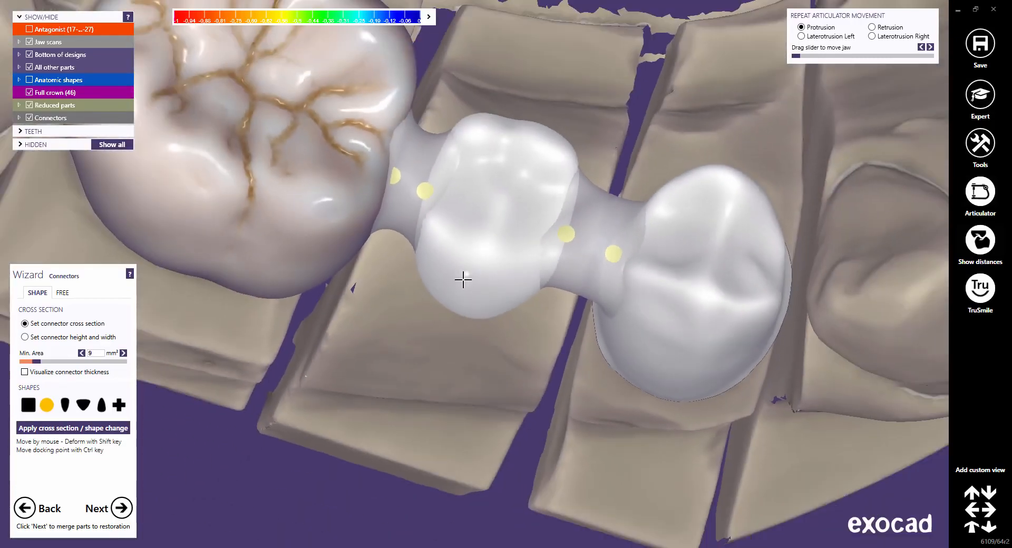
{"action": "middle_click_drag", "start_coordinate": [464, 279], "coordinate": [441, 377]}
{"action": "right_click_drag", "start_coordinate": [440, 376], "coordinate": [441, 380]}
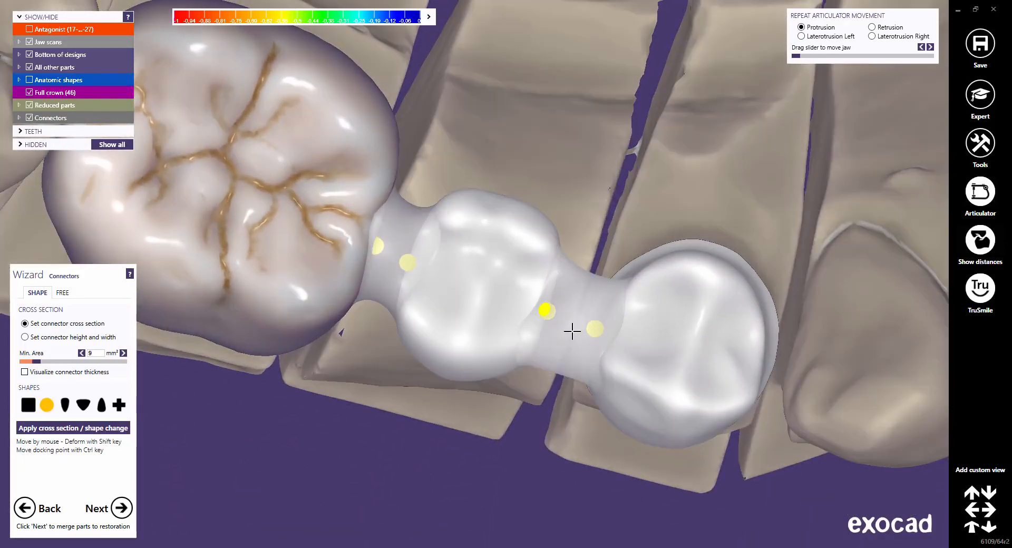
Deform both connectors toward the lingual side, on either side of the pontic
{"action": "left_click_drag", "start_coordinate": [571, 331], "coordinate": [578, 307], "text": "shift"}
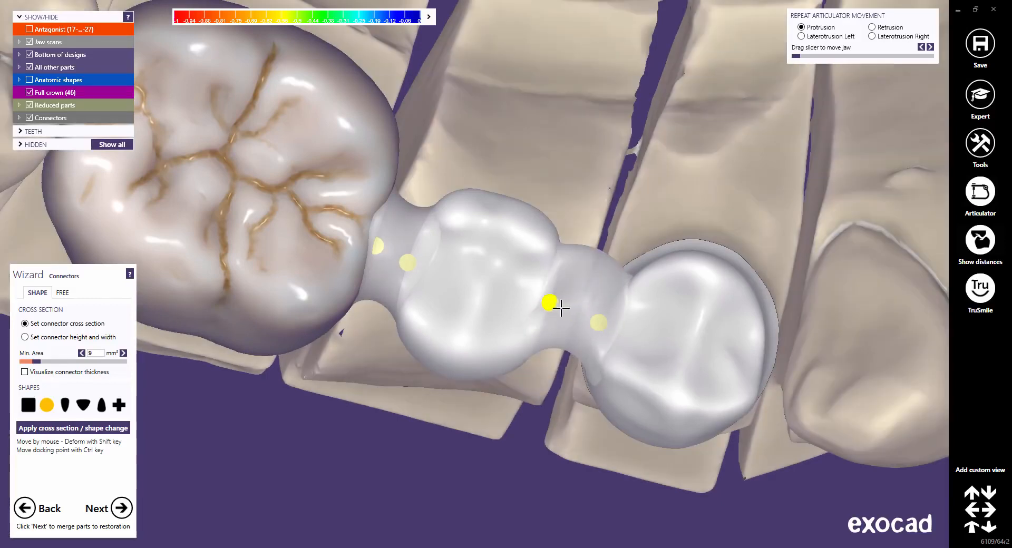
{"action": "left_click_drag", "start_coordinate": [383, 262], "coordinate": [391, 244], "text": "shift"}
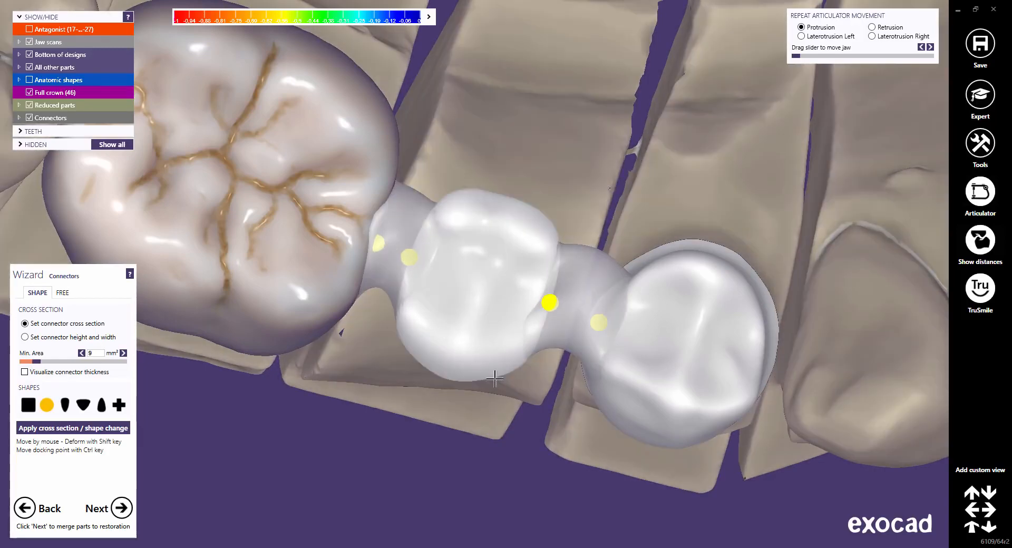
{"action": "right_click_drag", "start_coordinate": [393, 251], "coordinate": [503, 380]}
{"action": "left_click_drag", "start_coordinate": [352, 431], "coordinate": [352, 412]}
{"action": "right_click_drag", "start_coordinate": [377, 431], "coordinate": [377, 428]}
{"action": "scroll", "coordinate": [422, 411], "scroll_direction": "down", "scroll_amount": 2}
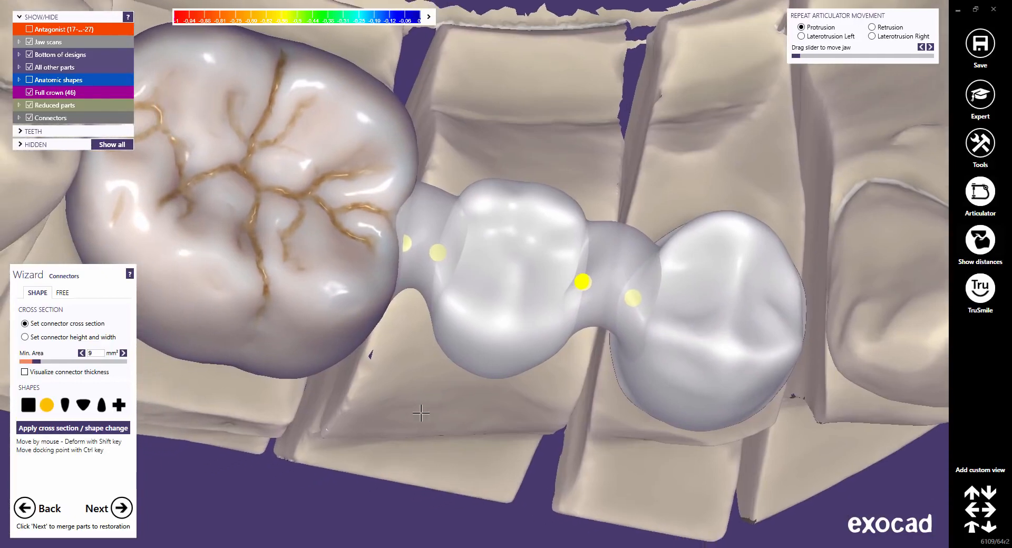
{"action": "scroll", "coordinate": [436, 406], "scroll_direction": "down", "scroll_amount": 3}
{"action": "scroll", "coordinate": [435, 405], "scroll_direction": "down", "scroll_amount": 1}
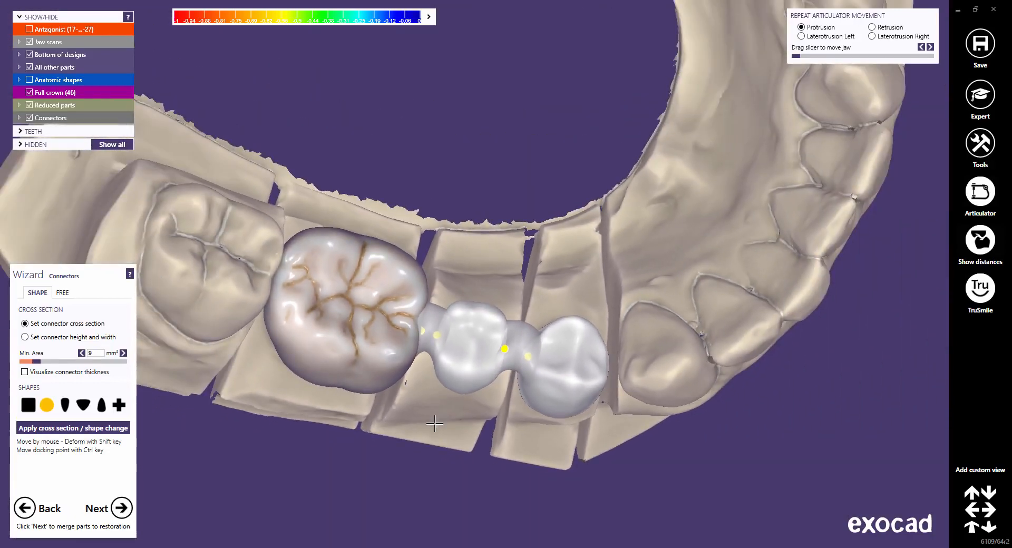
{"action": "middle_click_drag", "start_coordinate": [442, 424], "coordinate": [519, 423]}
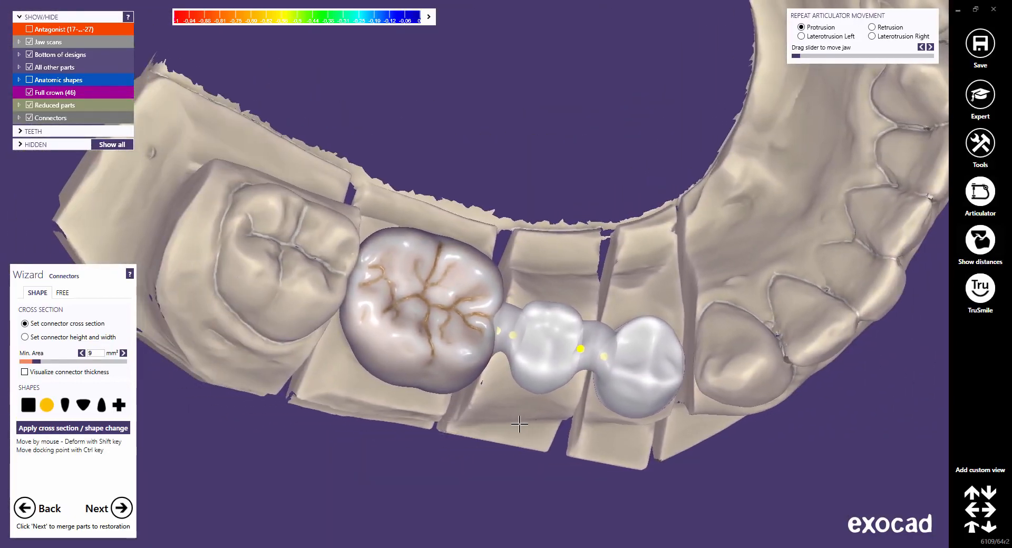
Start free connector editing and reshape the 44–45 connector by moving its coping-side edge point and its middle control points
{"action": "left_click", "coordinate": [62, 293]}
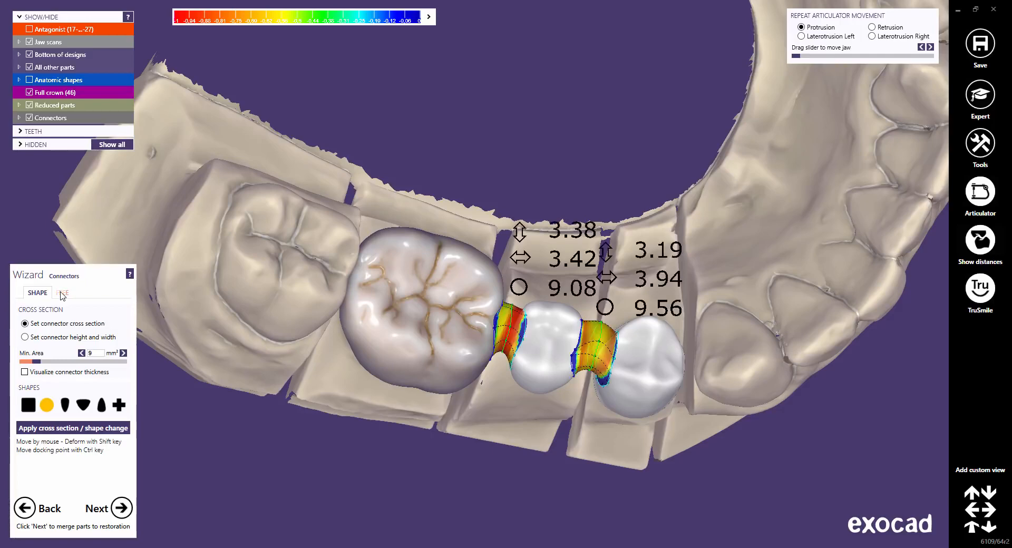
{"action": "scroll", "coordinate": [603, 337], "scroll_direction": "up", "scroll_amount": 5}
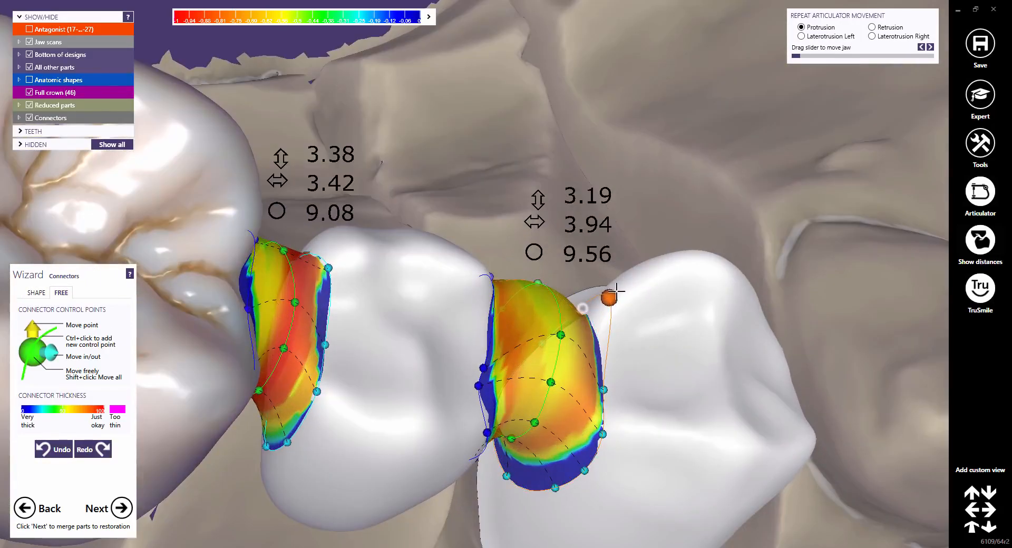
{"action": "left_click_drag", "start_coordinate": [616, 292], "coordinate": [633, 280]}
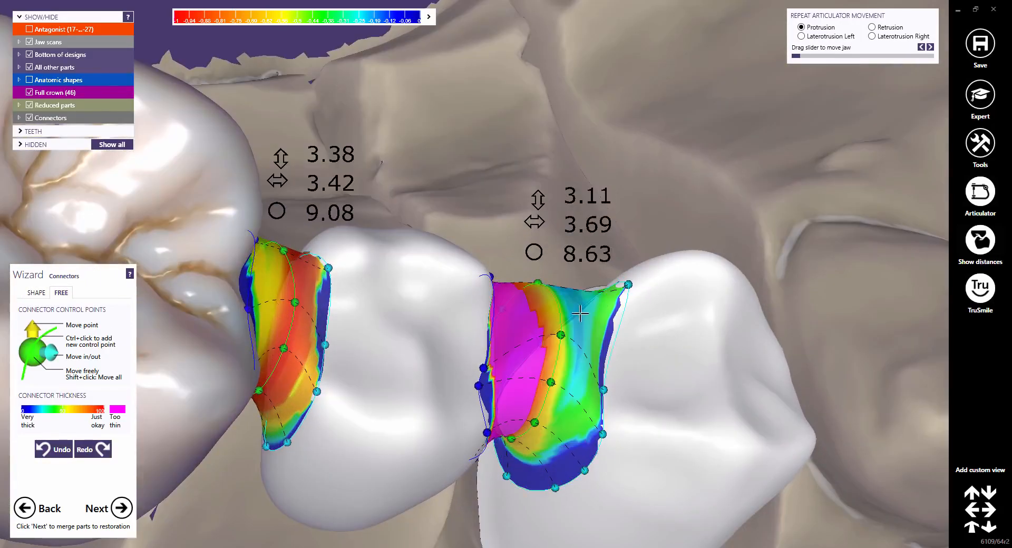
{"action": "right_click_drag", "start_coordinate": [633, 287], "coordinate": [656, 319]}
{"action": "left_click_drag", "start_coordinate": [533, 266], "coordinate": [525, 260]}
{"action": "left_click_drag", "start_coordinate": [512, 367], "coordinate": [511, 320]}
{"action": "right_click_drag", "start_coordinate": [499, 381], "coordinate": [556, 369]}
{"action": "left_click_drag", "start_coordinate": [560, 369], "coordinate": [559, 374]}
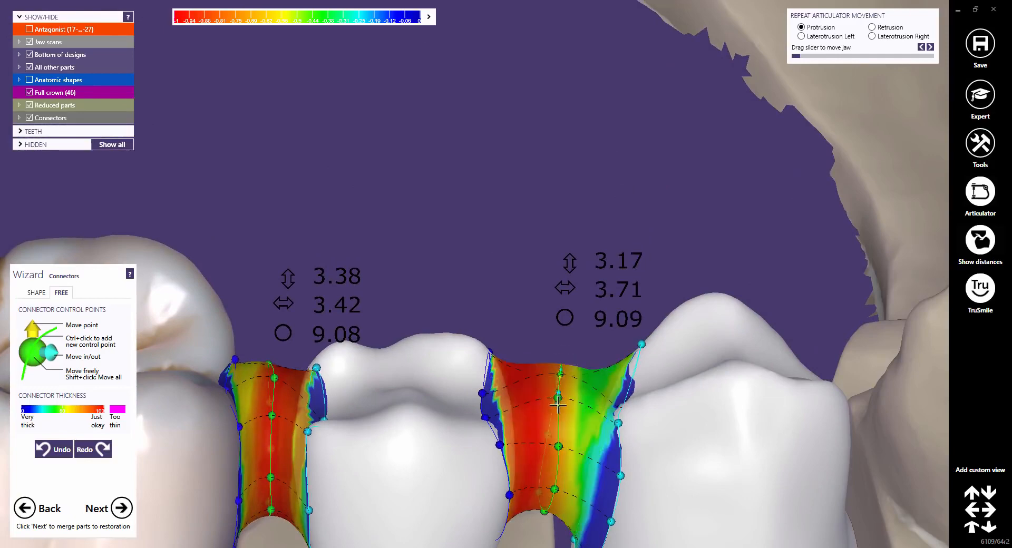
Refine the occlusal middle control points of the 44–45 connector and widen its pontic-side edge to thicken the thin area
{"action": "right_click_drag", "start_coordinate": [558, 406], "coordinate": [509, 406]}
{"action": "left_click_drag", "start_coordinate": [508, 371], "coordinate": [499, 426]}
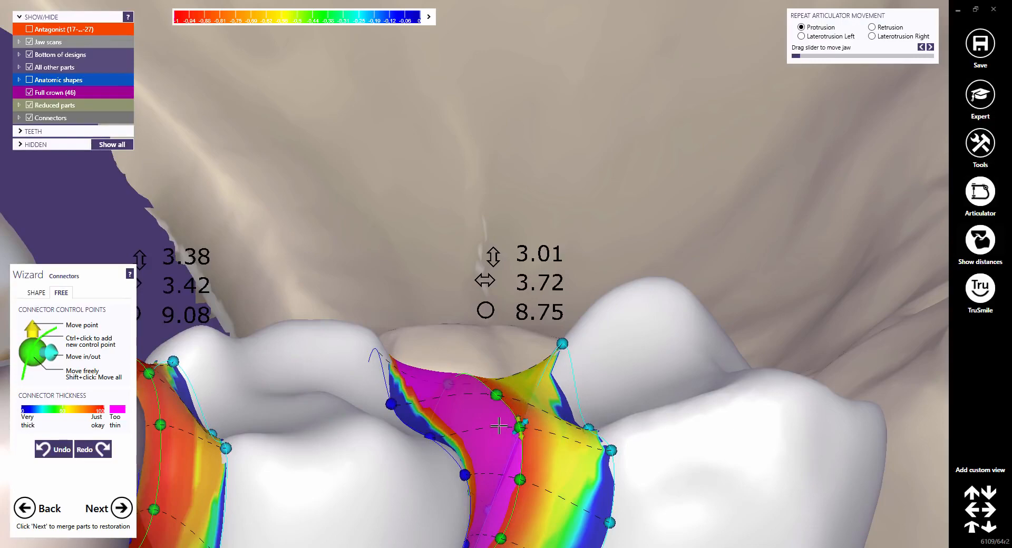
{"action": "left_click_drag", "start_coordinate": [498, 391], "coordinate": [502, 384]}
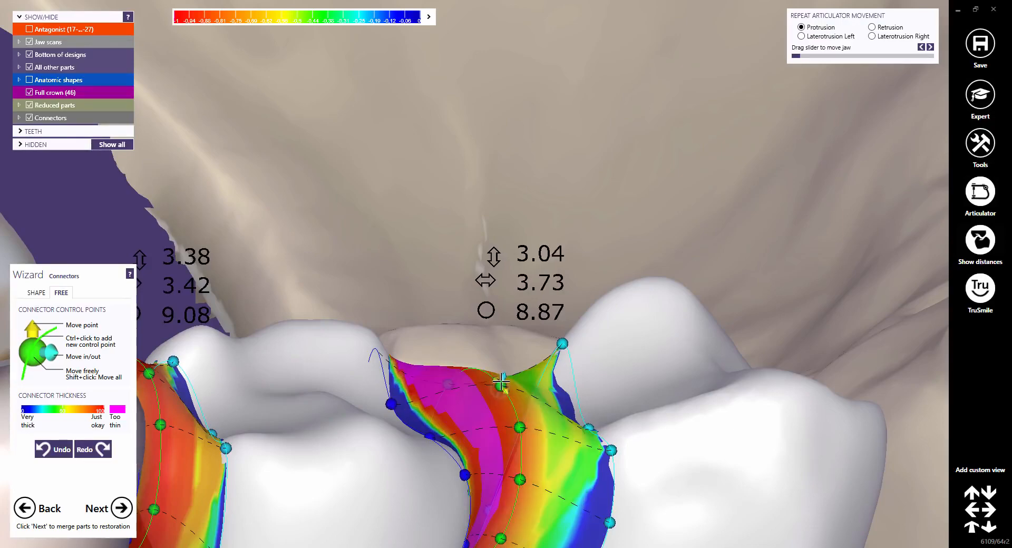
{"action": "scroll", "coordinate": [530, 435], "scroll_direction": "down", "scroll_amount": 2}
{"action": "middle_click_drag", "start_coordinate": [531, 434], "coordinate": [515, 362]}
{"action": "right_click_drag", "start_coordinate": [514, 363], "coordinate": [440, 241]}
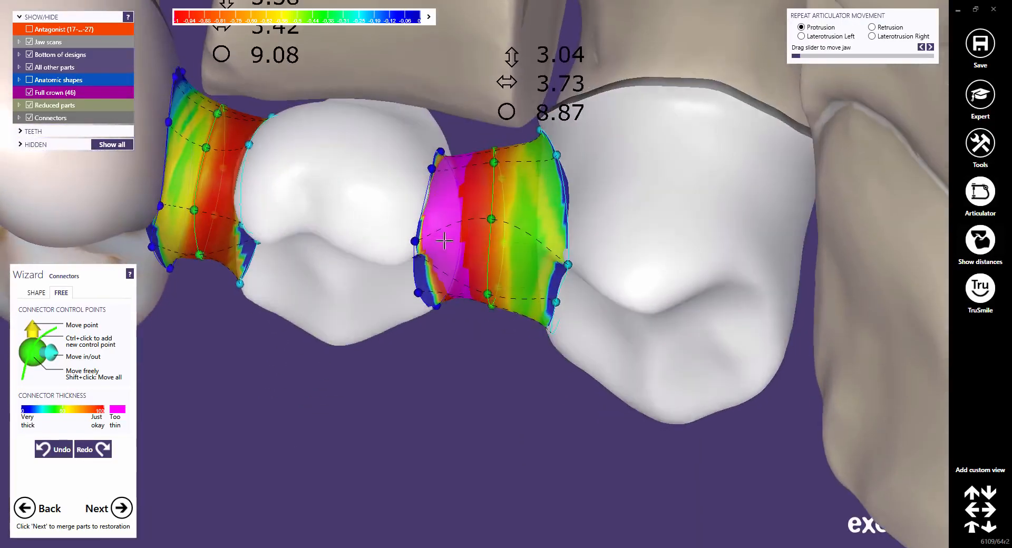
{"action": "scroll", "coordinate": [441, 240], "scroll_direction": "up", "scroll_amount": 2}
{"action": "left_click_drag", "start_coordinate": [428, 150], "coordinate": [428, 114]}
{"action": "right_click_drag", "start_coordinate": [422, 158], "coordinate": [436, 237]}
{"action": "middle_click_drag", "start_coordinate": [265, 289], "coordinate": [565, 287]}
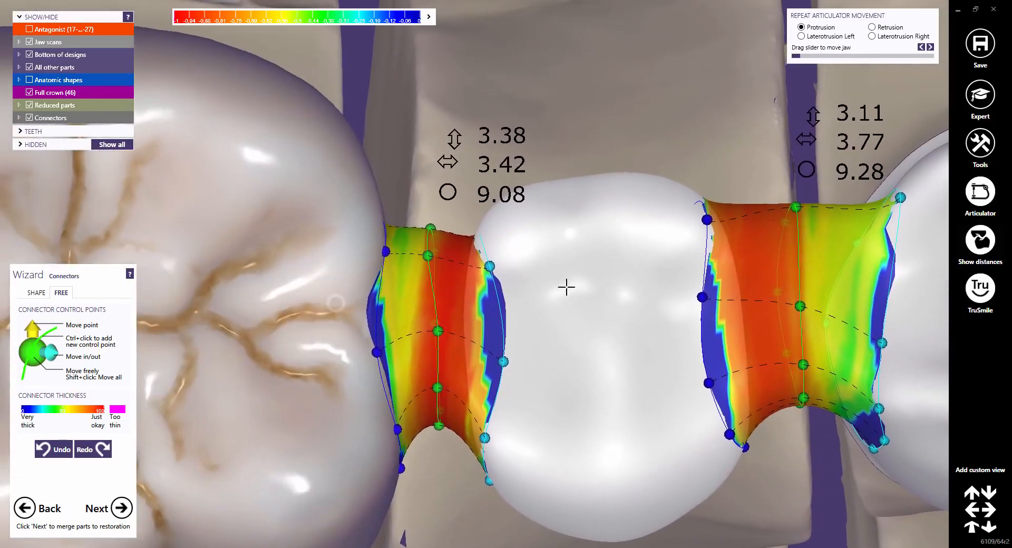
Pull the edge control points of the 45–46 connector outward on the pontic and the full crown
{"action": "left_click_drag", "start_coordinate": [484, 268], "coordinate": [505, 218]}
{"action": "right_click_drag", "start_coordinate": [396, 271], "coordinate": [424, 279]}
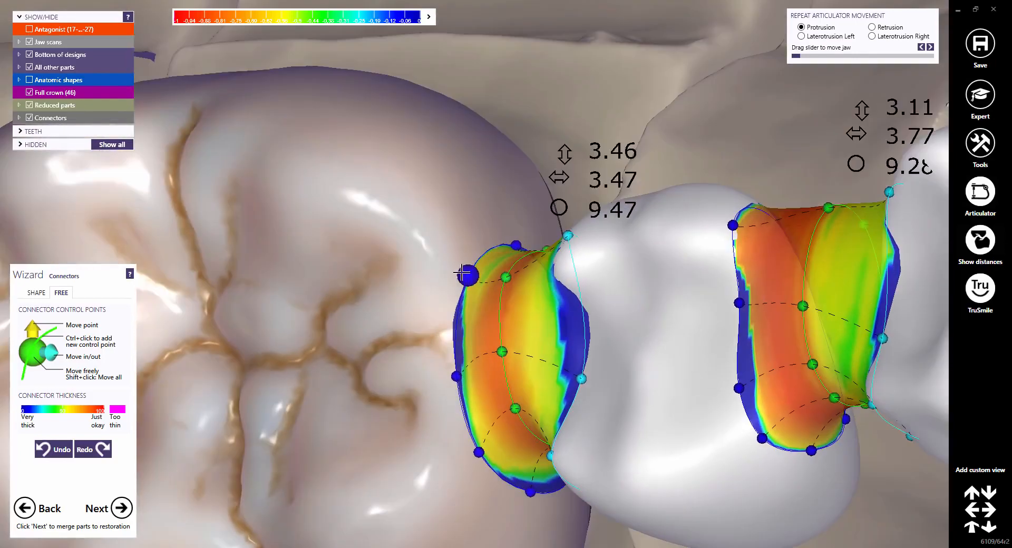
{"action": "left_click_drag", "start_coordinate": [471, 274], "coordinate": [480, 230]}
{"action": "right_click_drag", "start_coordinate": [512, 395], "coordinate": [490, 295]}
{"action": "scroll", "coordinate": [459, 403], "scroll_direction": "up", "scroll_amount": 3}
{"action": "left_click_drag", "start_coordinate": [458, 402], "coordinate": [458, 469]}
Adjust the lingual pontic-side edge point of the 45–46 connector and lower its occlusal middle control points
{"action": "right_click_drag", "start_coordinate": [458, 463], "coordinate": [551, 119]}
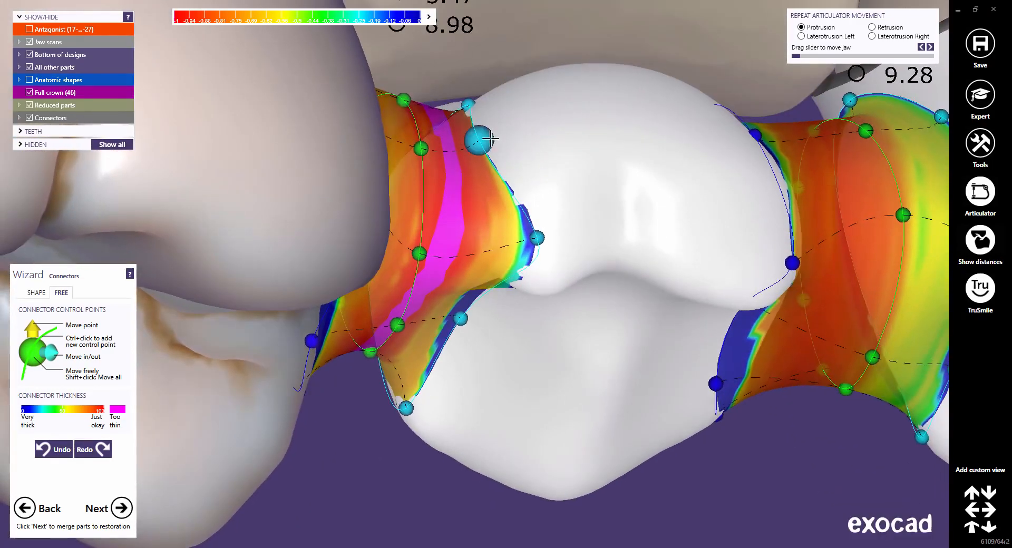
{"action": "left_click_drag", "start_coordinate": [553, 121], "coordinate": [494, 89]}
{"action": "right_click_drag", "start_coordinate": [493, 88], "coordinate": [386, 224]}
{"action": "left_click_drag", "start_coordinate": [371, 314], "coordinate": [357, 330]}
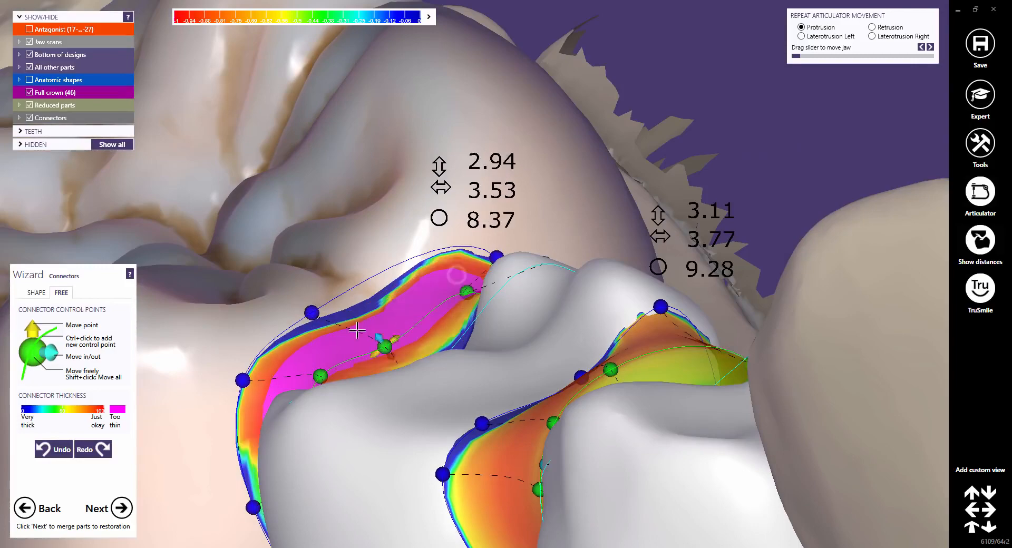
{"action": "left_click_drag", "start_coordinate": [319, 372], "coordinate": [322, 385]}
{"action": "right_click_drag", "start_coordinate": [375, 384], "coordinate": [436, 244]}
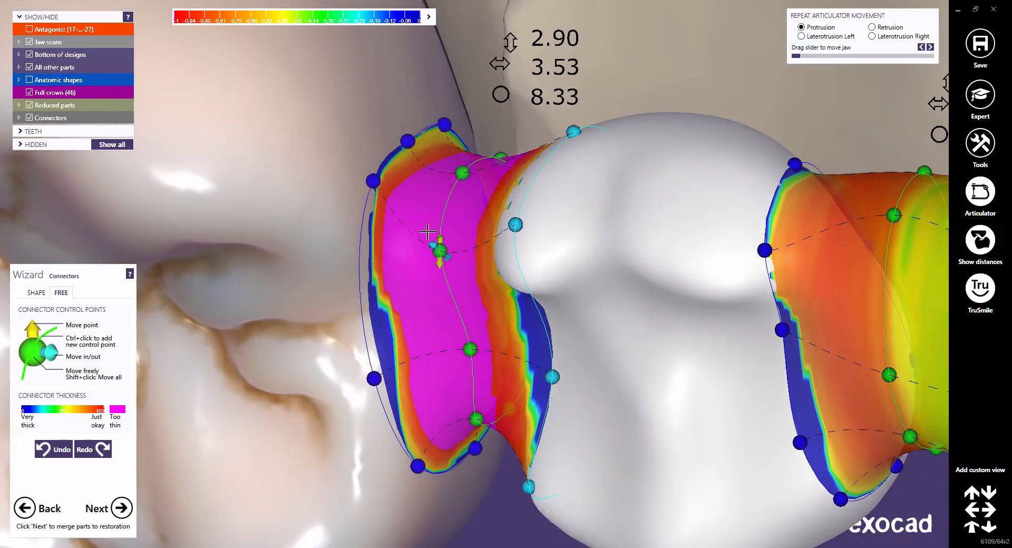
Thicken the thin middle of the 45–46 connector by moving its lingual middle control points outward
{"action": "left_click_drag", "start_coordinate": [454, 159], "coordinate": [438, 211]}
{"action": "right_click_drag", "start_coordinate": [416, 264], "coordinate": [436, 242]}
{"action": "left_click_drag", "start_coordinate": [437, 236], "coordinate": [447, 202]}
{"action": "right_click_drag", "start_coordinate": [455, 221], "coordinate": [478, 214]}
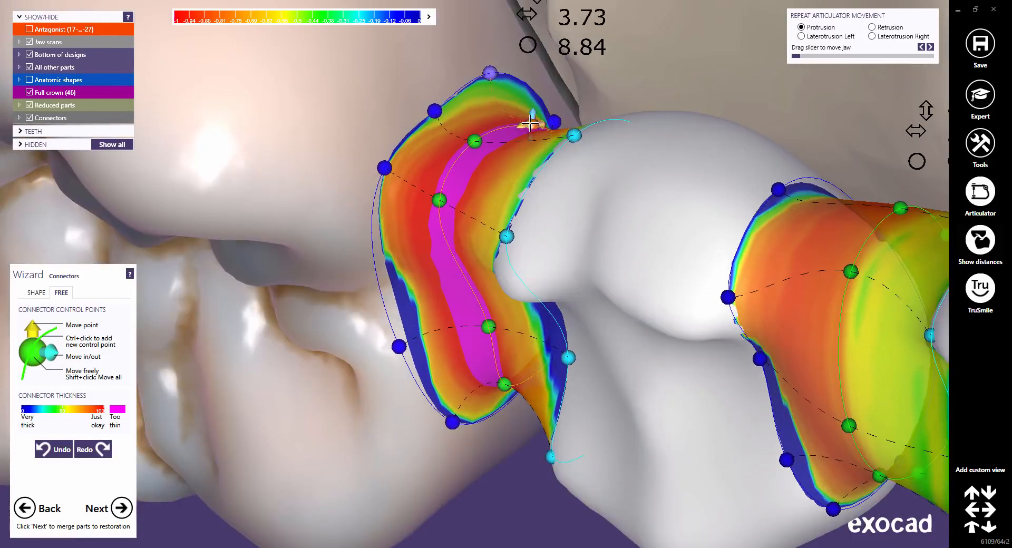
{"action": "left_click_drag", "start_coordinate": [530, 125], "coordinate": [530, 105]}
{"action": "right_click_drag", "start_coordinate": [506, 236], "coordinate": [537, 339]}
{"action": "scroll", "coordinate": [538, 338], "scroll_direction": "down", "scroll_amount": 5}
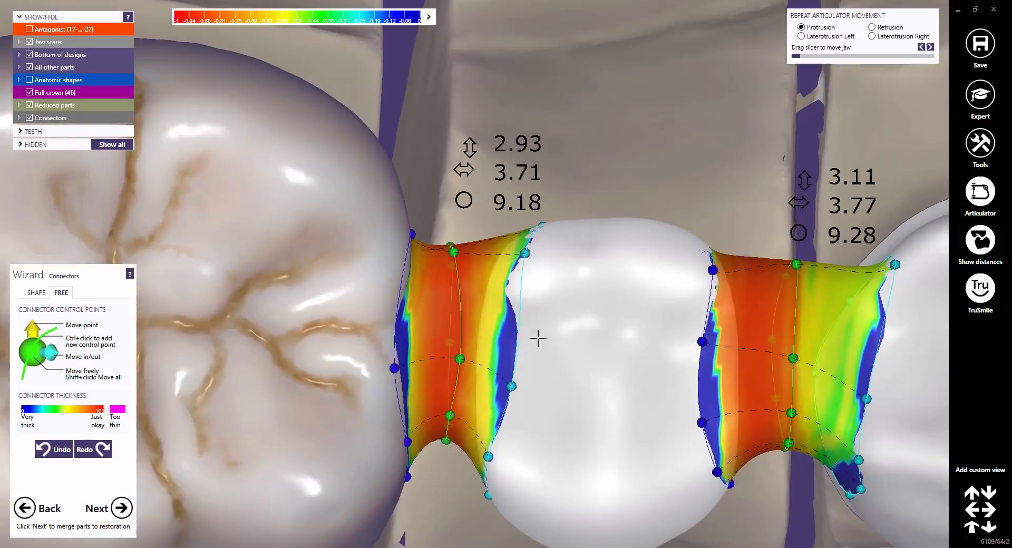
Fine-tune the uppermost middle control point of the 44–45 connector from the buccal side
{"action": "middle_click_drag", "start_coordinate": [556, 401], "coordinate": [497, 273]}
{"action": "right_click_drag", "start_coordinate": [497, 273], "coordinate": [496, 269]}
{"action": "scroll", "coordinate": [659, 166], "scroll_direction": "up", "scroll_amount": 5}
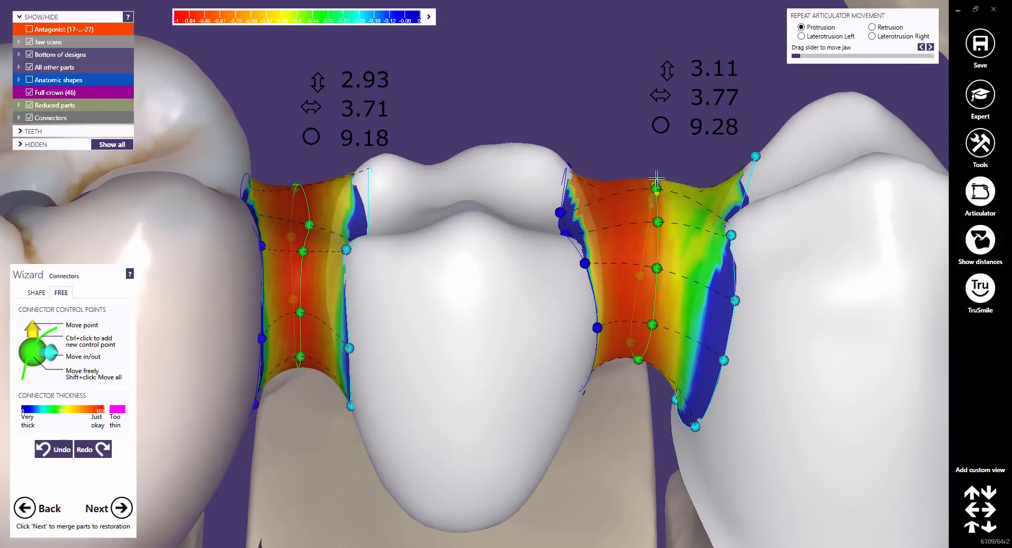
{"action": "left_click_drag", "start_coordinate": [659, 166], "coordinate": [657, 189]}
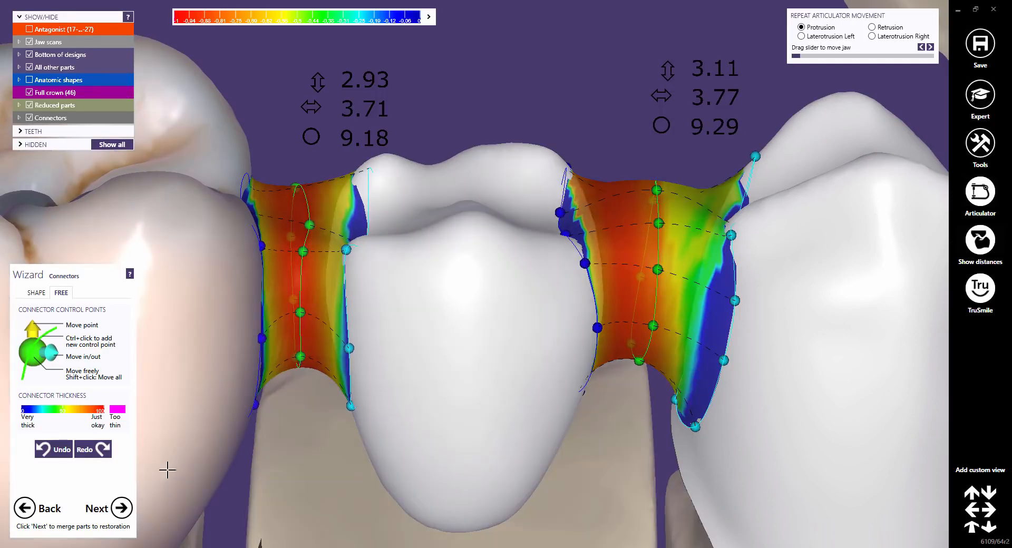
Finish the connectors, merge the parts into the bridge restoration and view it as a whole
{"action": "left_click", "coordinate": [122, 507]}
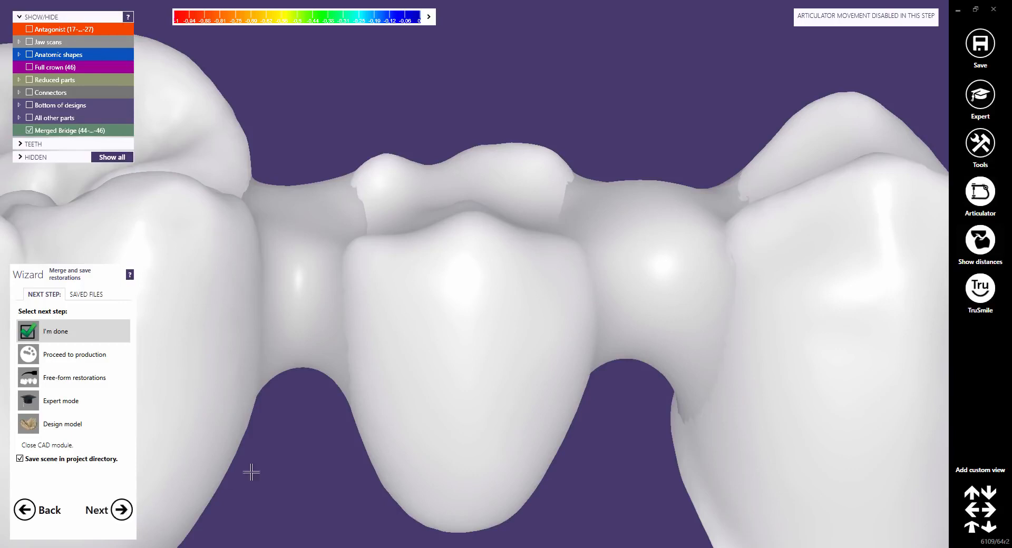
{"action": "scroll", "coordinate": [617, 308], "scroll_direction": "down", "scroll_amount": 5}
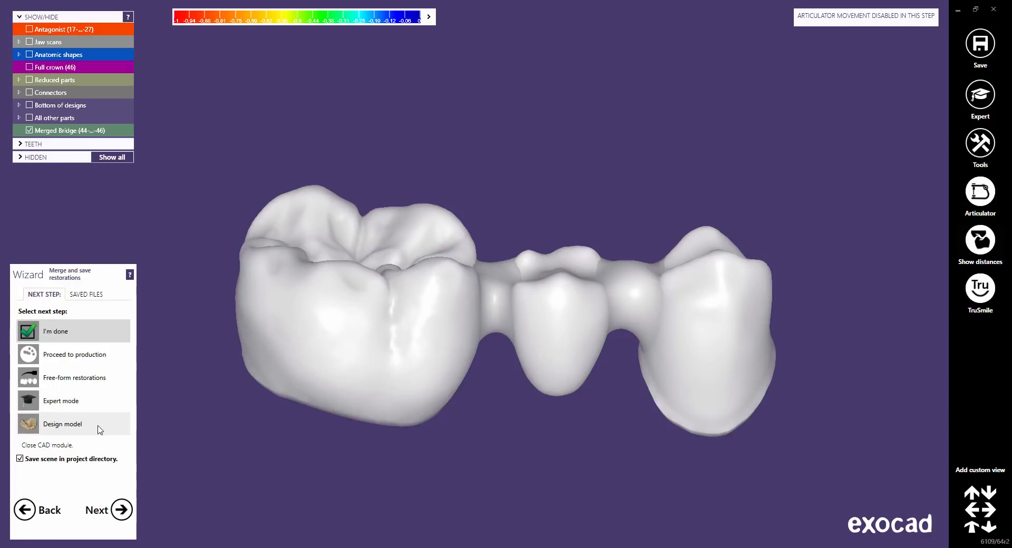
Open the merged bridge for free-form restoration editing and ready the Smooth/Flatten brush at the 44–45 connector
{"action": "left_click", "coordinate": [102, 385]}
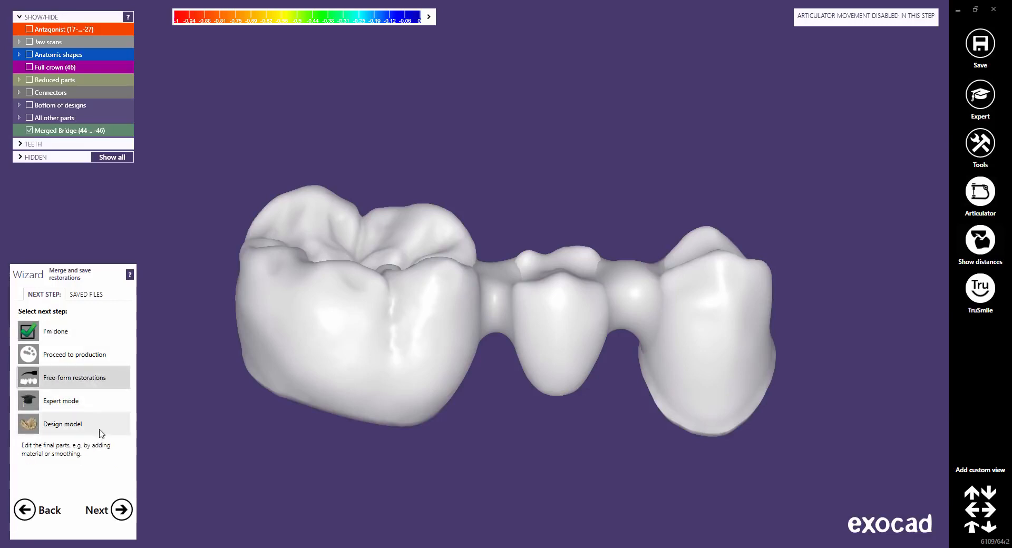
{"action": "left_click", "coordinate": [122, 510]}
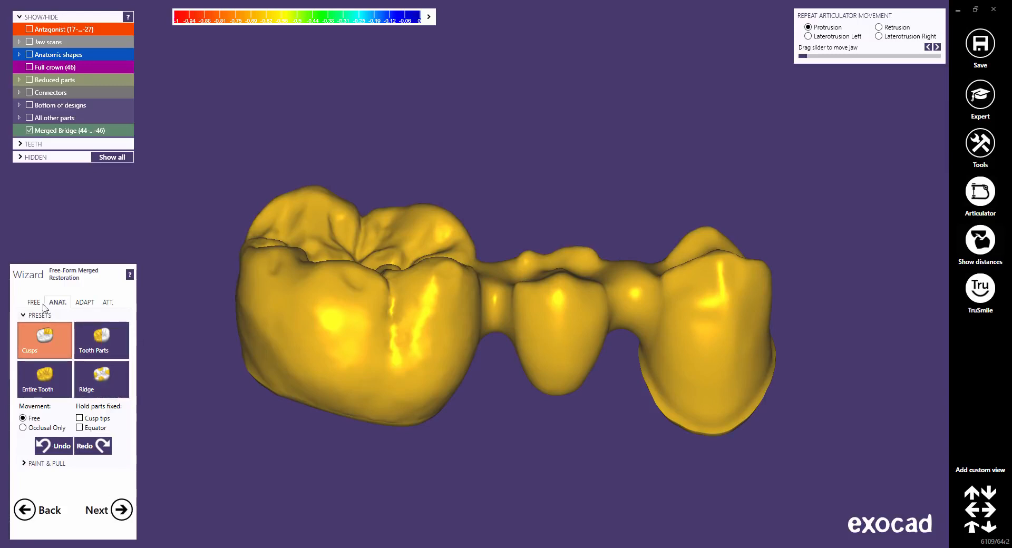
{"action": "left_click", "coordinate": [35, 303]}
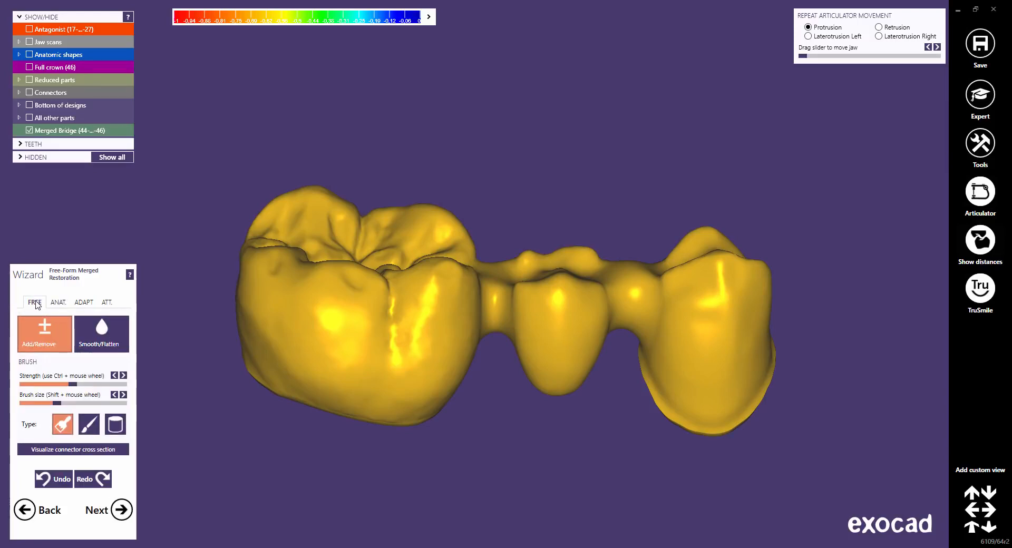
{"action": "left_click", "coordinate": [101, 331]}
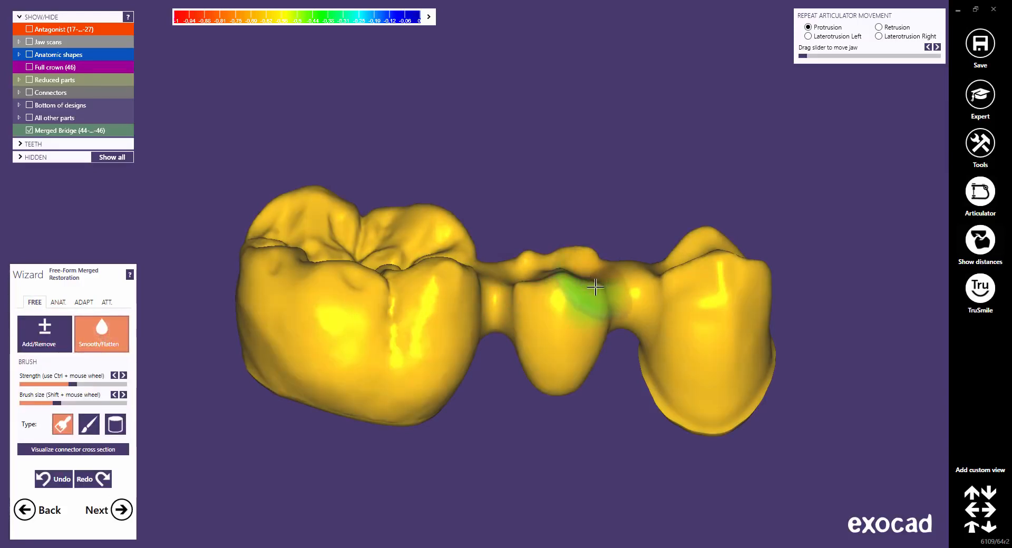
{"action": "middle_click", "coordinate": [621, 290]}
{"action": "right_click_drag", "start_coordinate": [560, 283], "coordinate": [560, 283]}
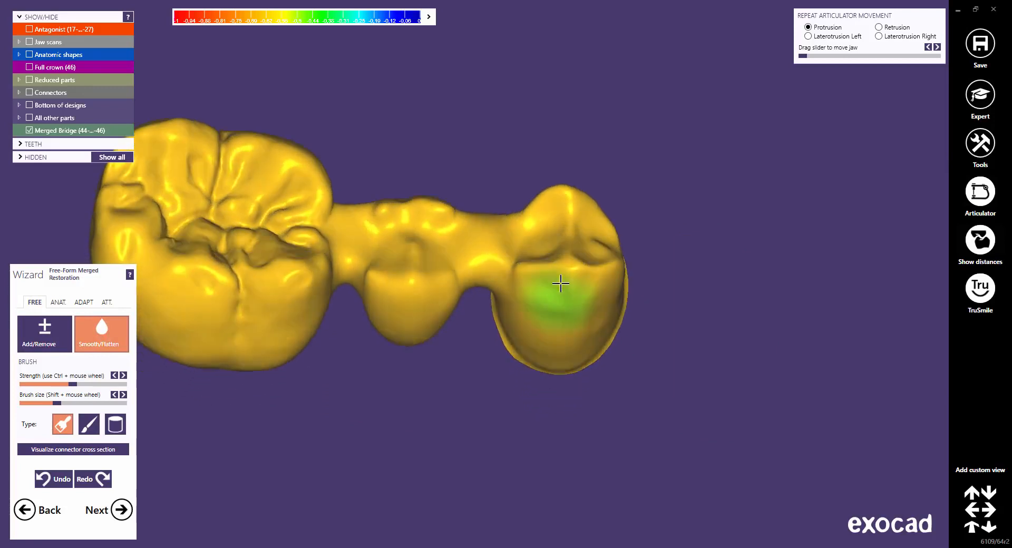
{"action": "scroll", "coordinate": [481, 232], "scroll_direction": "up", "scroll_amount": 5}
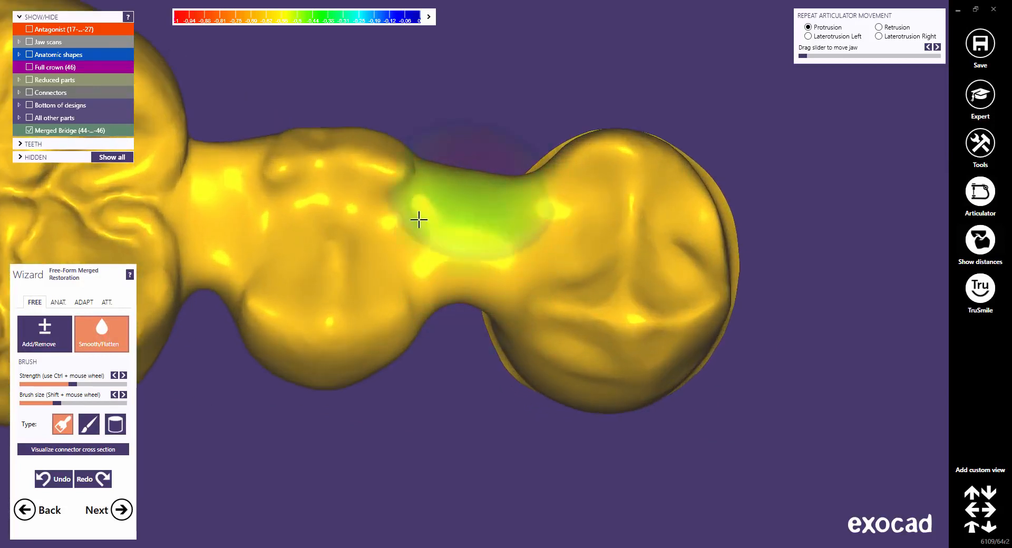
Visualize the connector cross sections and thicken the 44–45 connector with the Add/Remove brush from the occlusal and lingual sides
{"action": "left_click", "coordinate": [87, 451]}
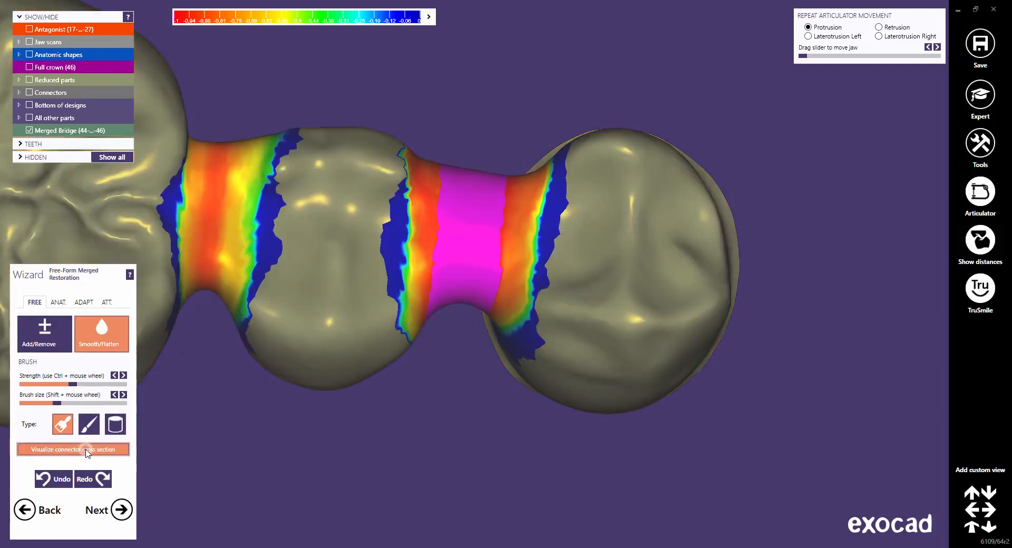
{"action": "right_click_drag", "start_coordinate": [390, 413], "coordinate": [389, 414]}
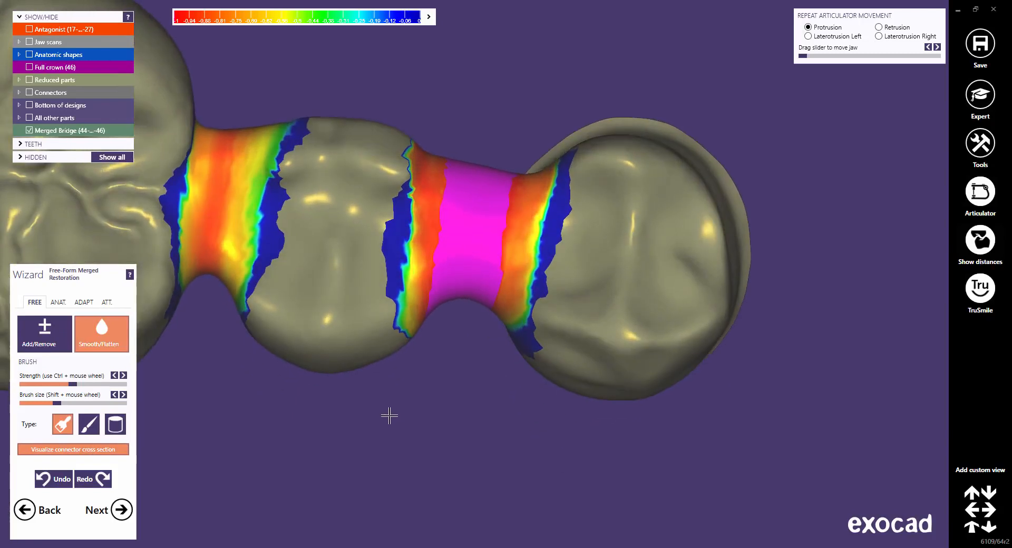
{"action": "left_click", "coordinate": [44, 332]}
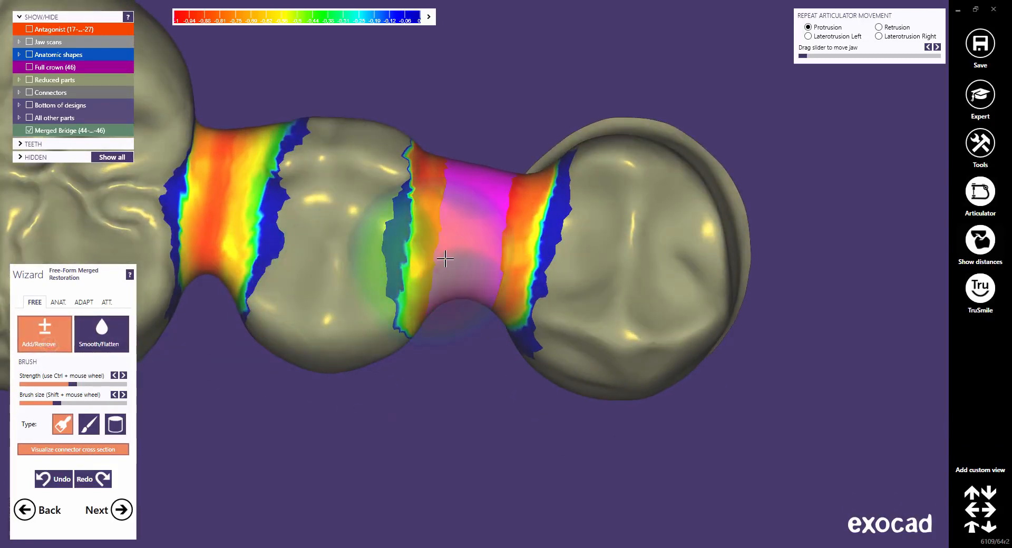
{"action": "mouse_move", "coordinate": [475, 246]}
{"action": "left_mouse_down"}
{"action": "mouse_move", "coordinate": [477, 191]}
{"action": "mouse_move", "coordinate": [495, 176]}
{"action": "left_mouse_up"}
{"action": "right_click_drag", "start_coordinate": [495, 176], "coordinate": [487, 241]}
{"action": "mouse_move", "coordinate": [487, 240]}
{"action": "left_mouse_down"}
{"action": "mouse_move", "coordinate": [485, 270]}
{"action": "mouse_move", "coordinate": [492, 217]}
{"action": "mouse_move", "coordinate": [492, 295]}
{"action": "left_mouse_up"}
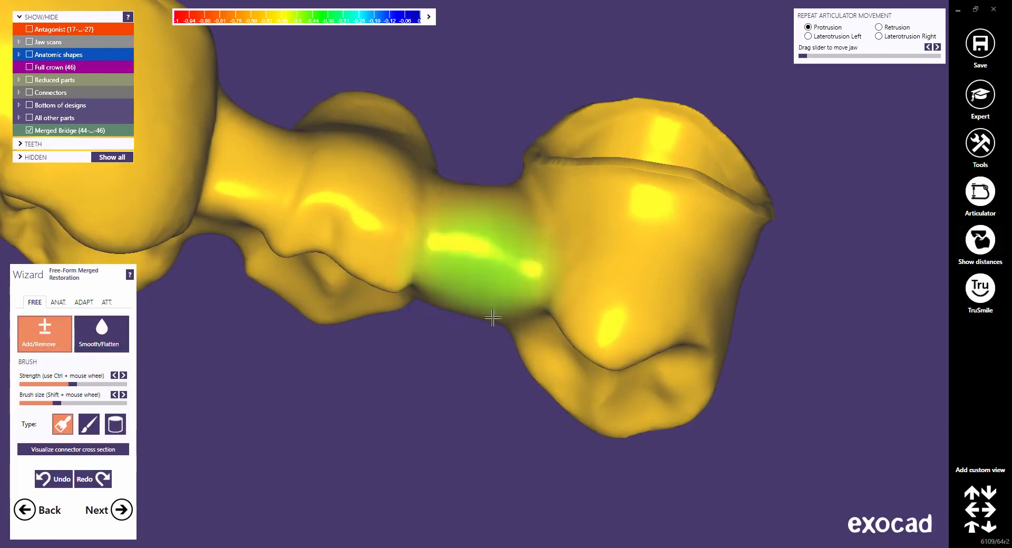
{"action": "right_click_drag", "start_coordinate": [492, 316], "coordinate": [469, 323]}
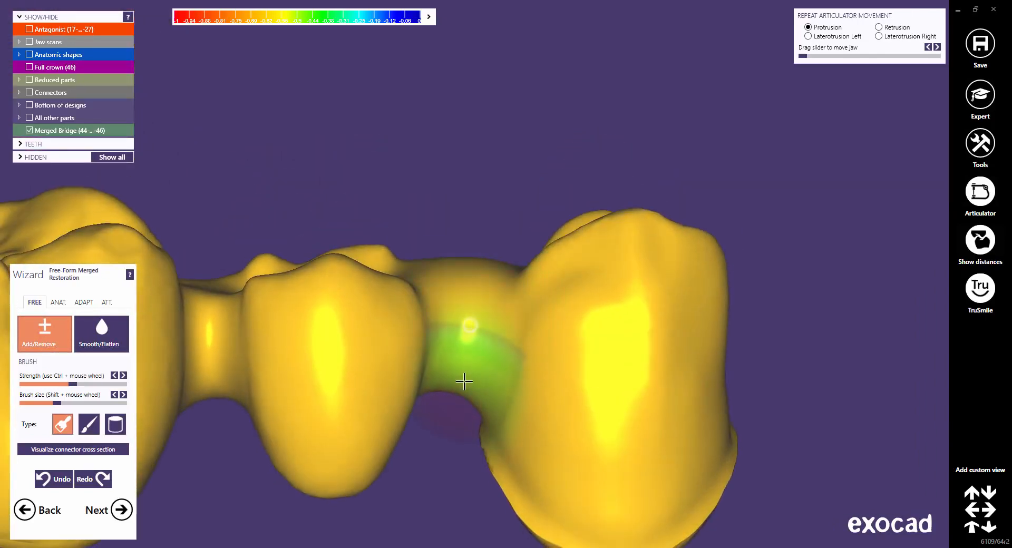
{"action": "right_click_drag", "start_coordinate": [438, 355], "coordinate": [438, 357]}
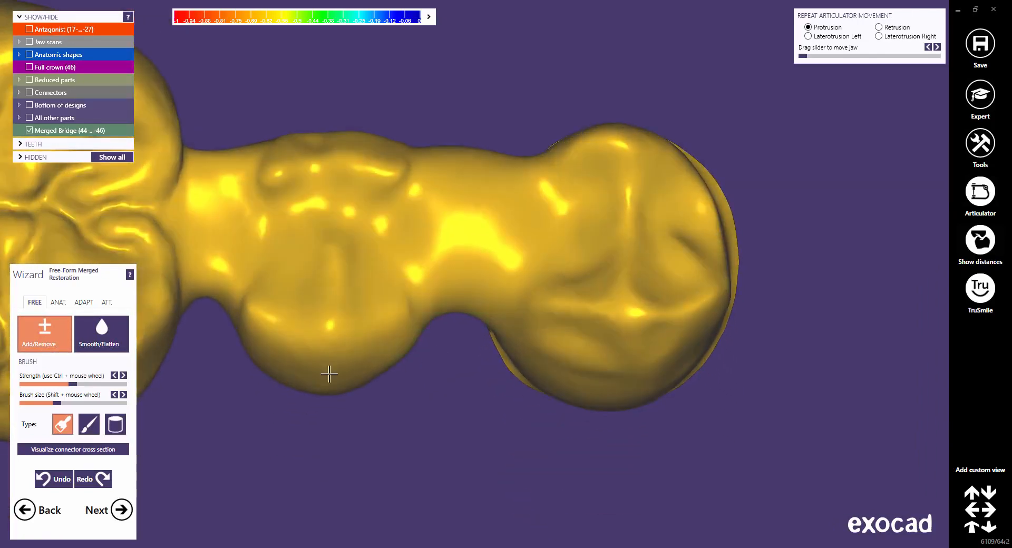
Visualize the connector cross sections again and inspect the thickened 44–45 connector from the occlusal and buccal sides
{"action": "left_click", "coordinate": [113, 451]}
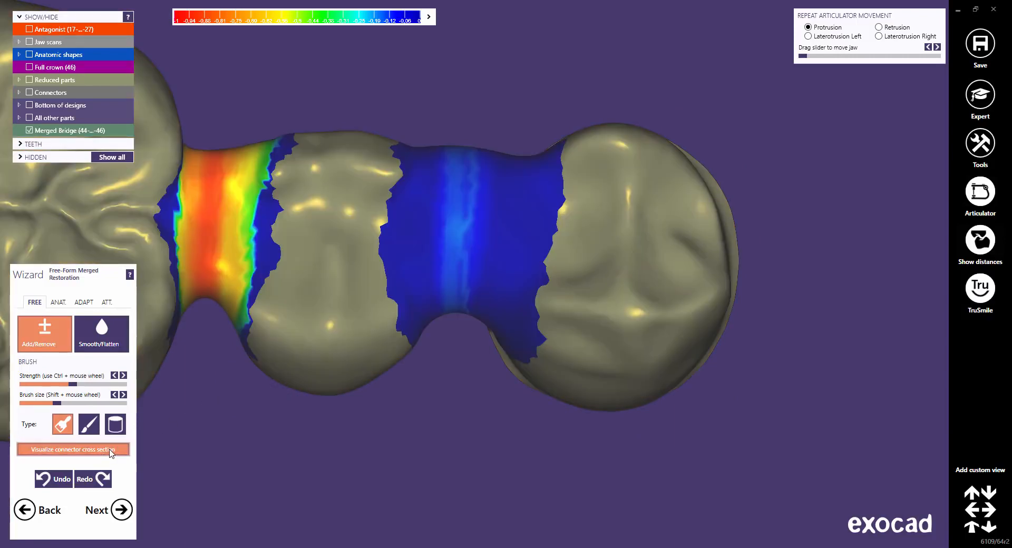
{"action": "right_click_drag", "start_coordinate": [406, 381], "coordinate": [406, 387]}
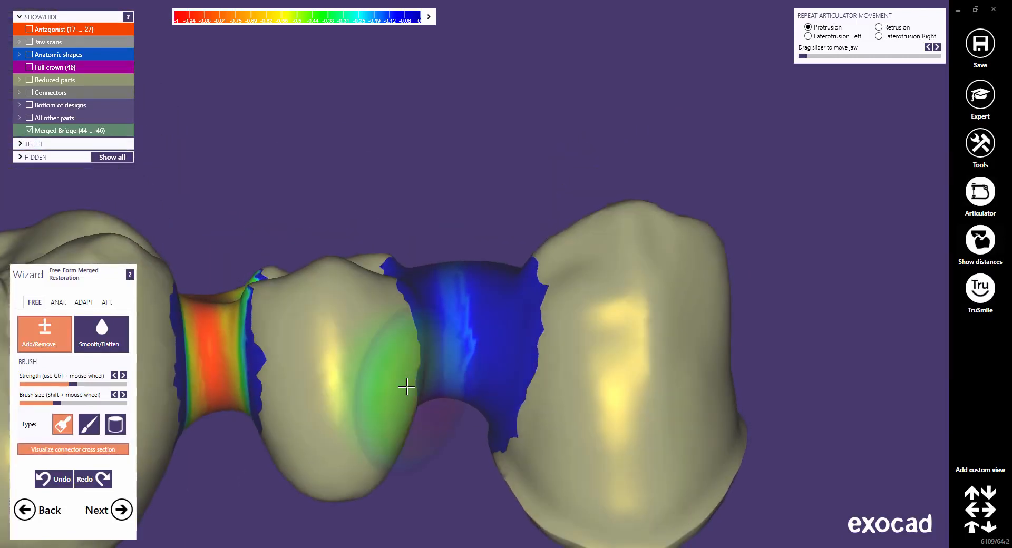
{"action": "scroll", "coordinate": [406, 386], "scroll_direction": "down", "scroll_amount": 5}
{"action": "right_click_drag", "start_coordinate": [432, 447], "coordinate": [573, 374]}
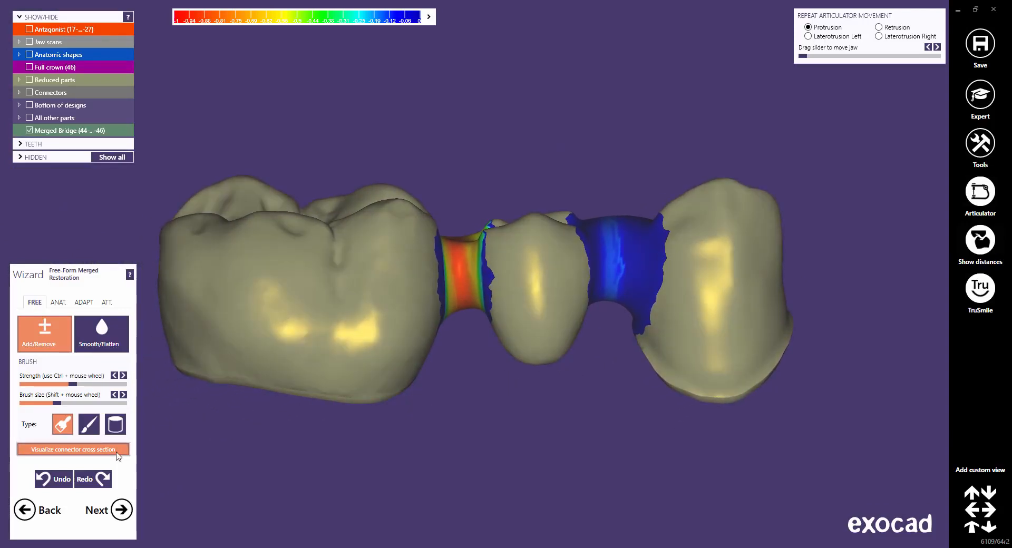
Smooth both connectors and their transitions to the pontic with the Smooth/Flatten brush from the buccal and occlusal sides
{"action": "left_click", "coordinate": [102, 332]}
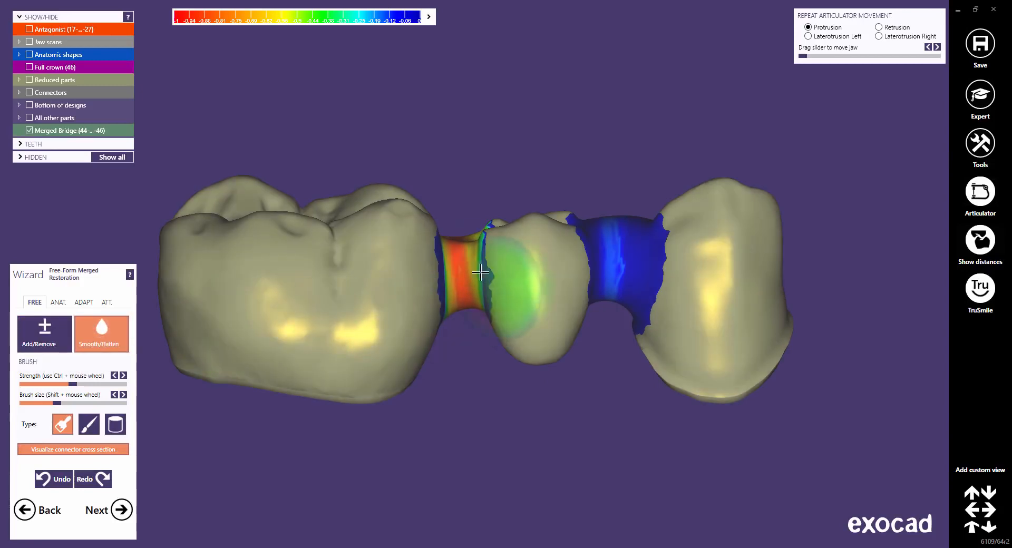
{"action": "left_click_drag", "start_coordinate": [480, 272], "coordinate": [587, 285]}
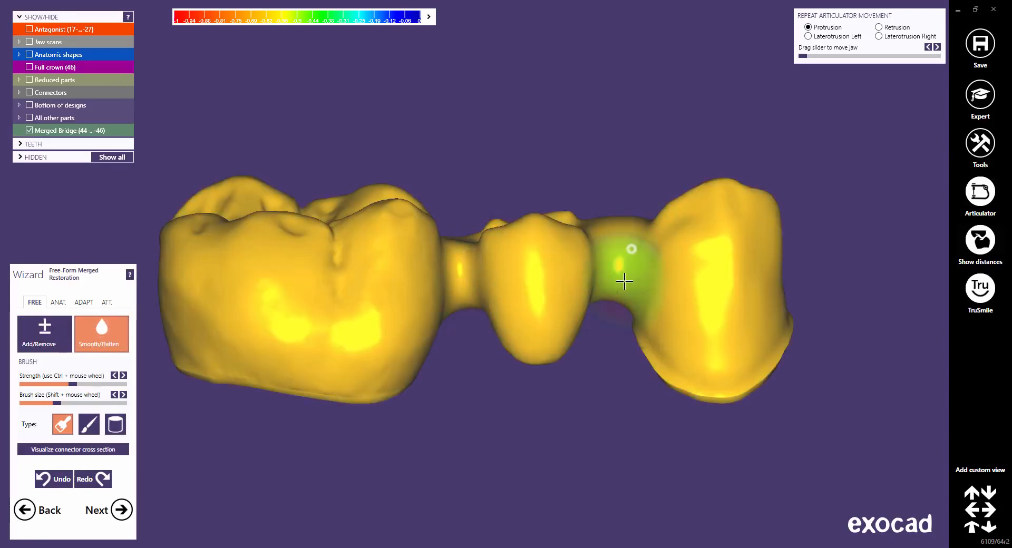
{"action": "mouse_move", "coordinate": [627, 275]}
{"action": "right_mouse_down"}
{"action": "mouse_move", "coordinate": [621, 219]}
{"action": "mouse_move", "coordinate": [627, 240]}
{"action": "right_mouse_up"}
{"action": "mouse_move", "coordinate": [619, 213]}
{"action": "left_mouse_down"}
{"action": "mouse_move", "coordinate": [624, 178]}
{"action": "mouse_move", "coordinate": [619, 188]}
{"action": "mouse_move", "coordinate": [591, 178]}
{"action": "left_mouse_up"}
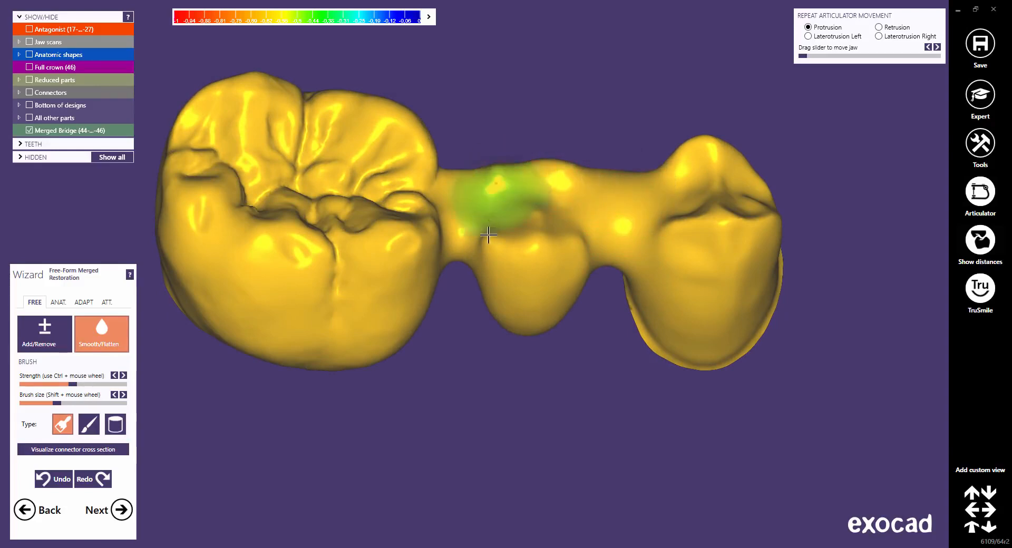
{"action": "right_click_drag", "start_coordinate": [471, 257], "coordinate": [474, 274]}
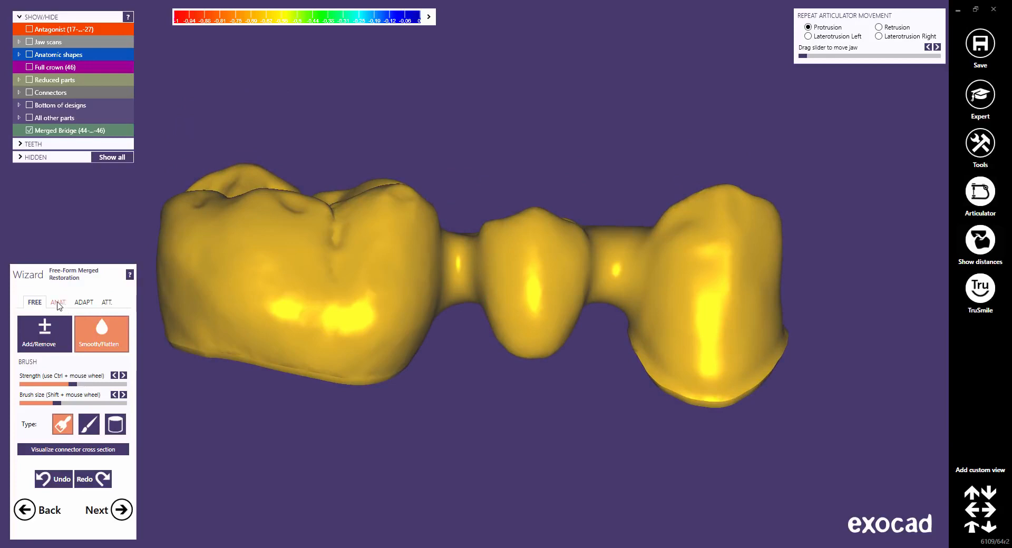
Slightly lower the buccal cusp area of tooth 44 using Tooth Parts and shift the pontic slightly toward tooth 44 using Entire Tooth
{"action": "left_click", "coordinate": [58, 303]}
{"action": "left_click", "coordinate": [99, 340]}
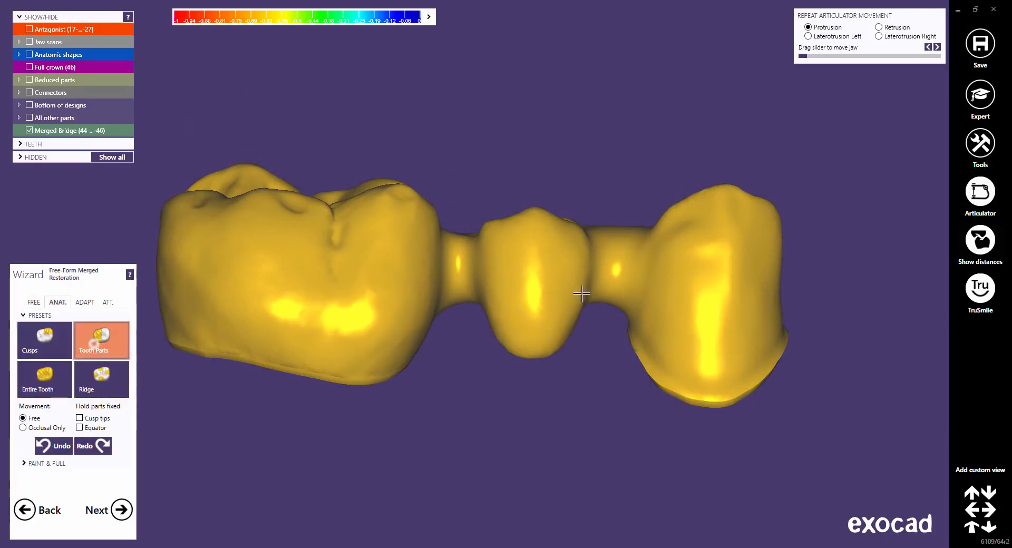
{"action": "left_click_drag", "start_coordinate": [716, 201], "coordinate": [714, 207]}
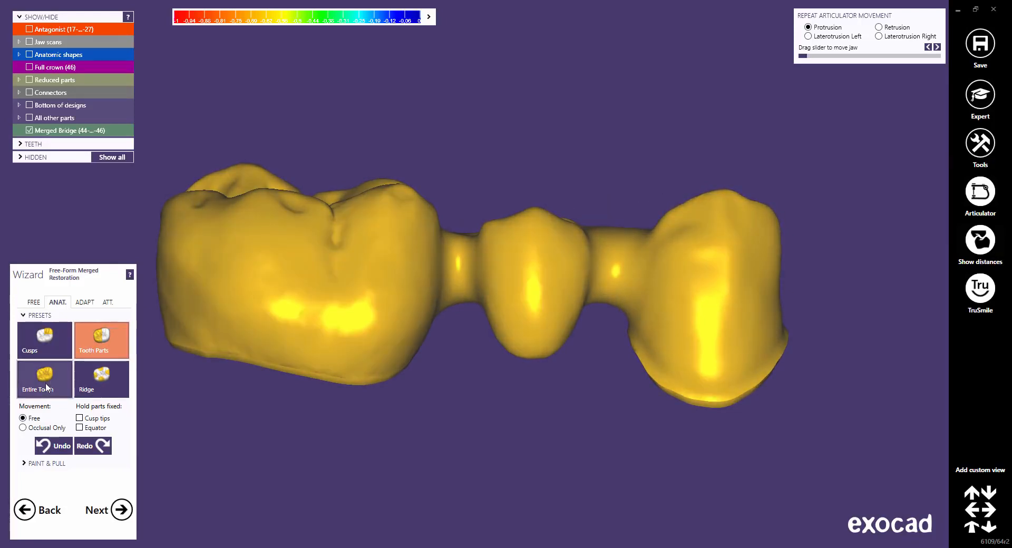
{"action": "left_click", "coordinate": [66, 379]}
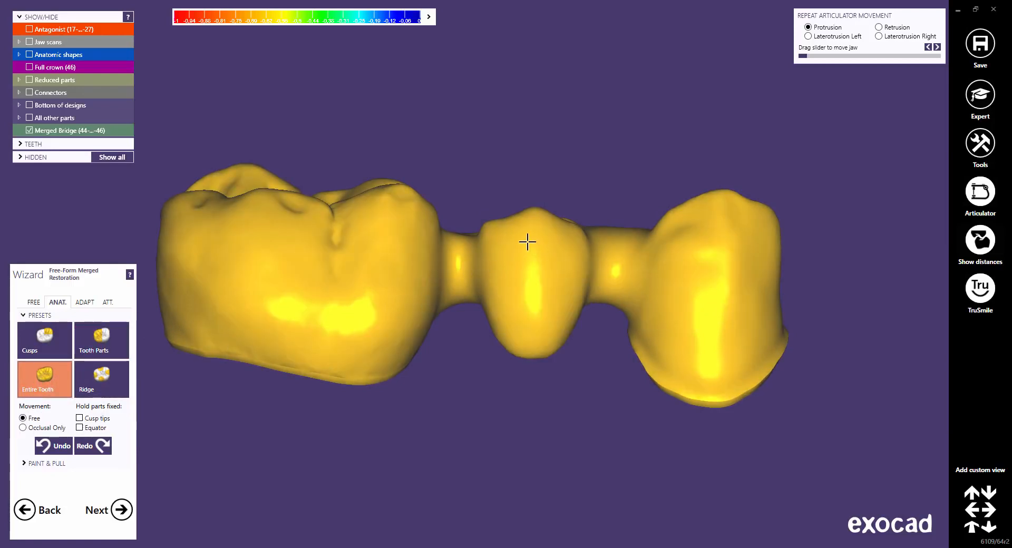
{"action": "mouse_move", "coordinate": [530, 242]}
{"action": "left_mouse_down"}
{"action": "mouse_move", "coordinate": [523, 232]}
{"action": "mouse_move", "coordinate": [508, 239]}
{"action": "mouse_move", "coordinate": [529, 242]}
{"action": "left_mouse_up"}
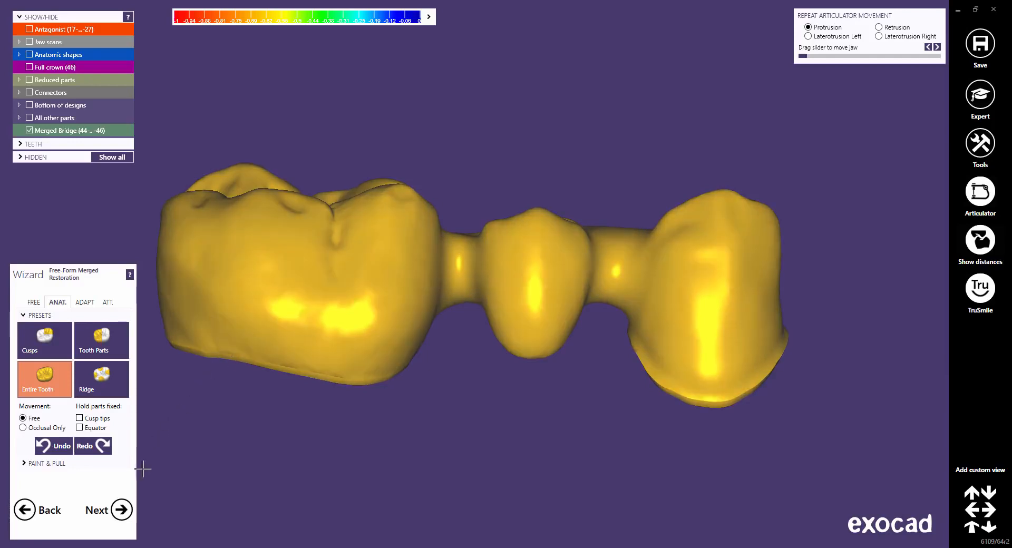
Finish free-forming and save the modifications to the merged bridge's STL file
{"action": "left_click", "coordinate": [123, 516]}
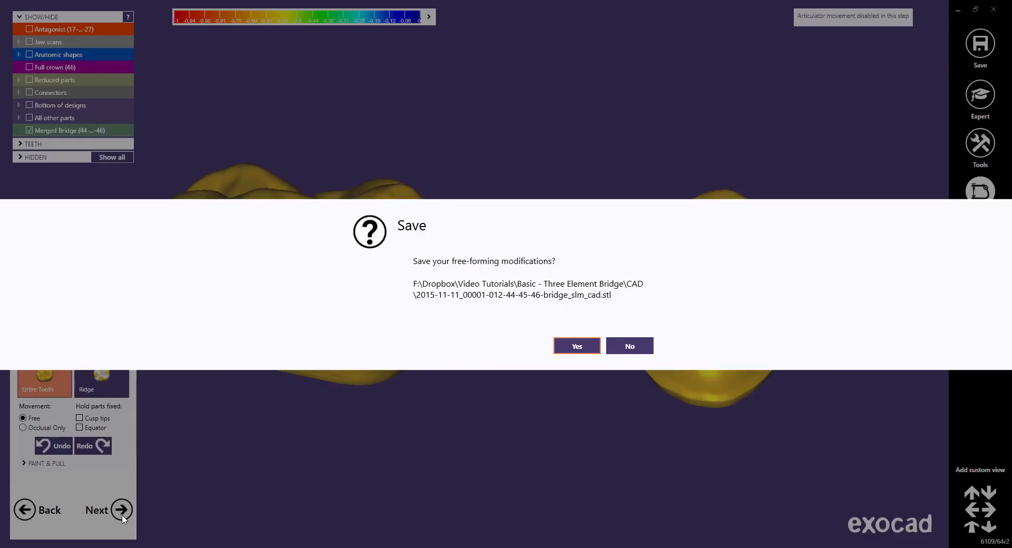
{"action": "left_click", "coordinate": [575, 346]}
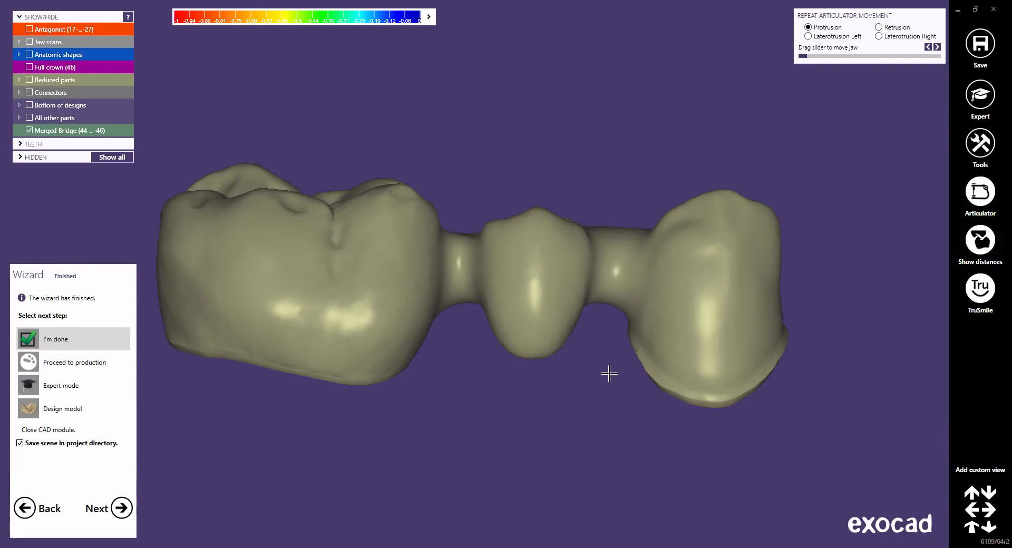
{"action": "mouse_move", "coordinate": [602, 372]}
{"action": "right_mouse_down"}
{"action": "mouse_move", "coordinate": [609, 372]}
{"action": "mouse_move", "coordinate": [601, 368]}
{"action": "right_mouse_up"}
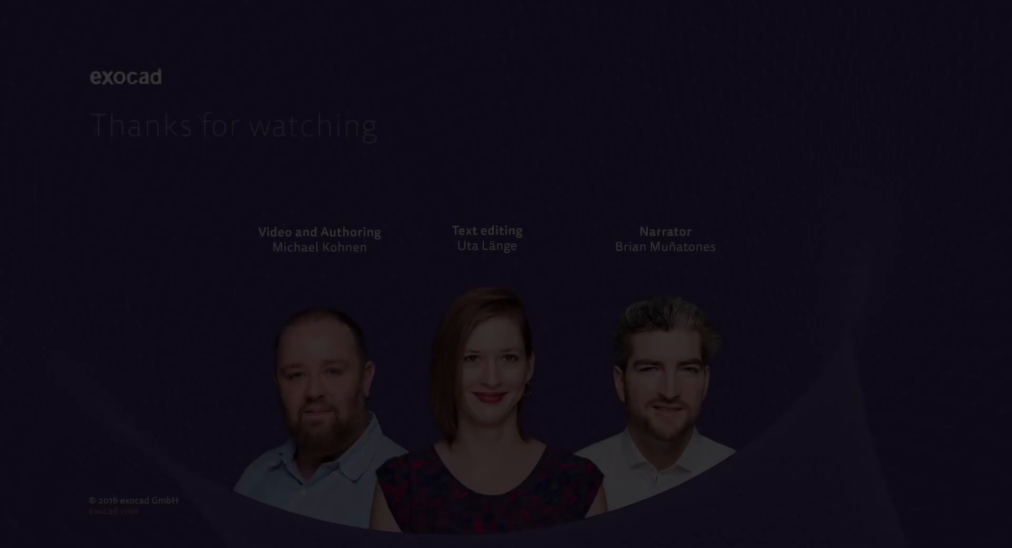